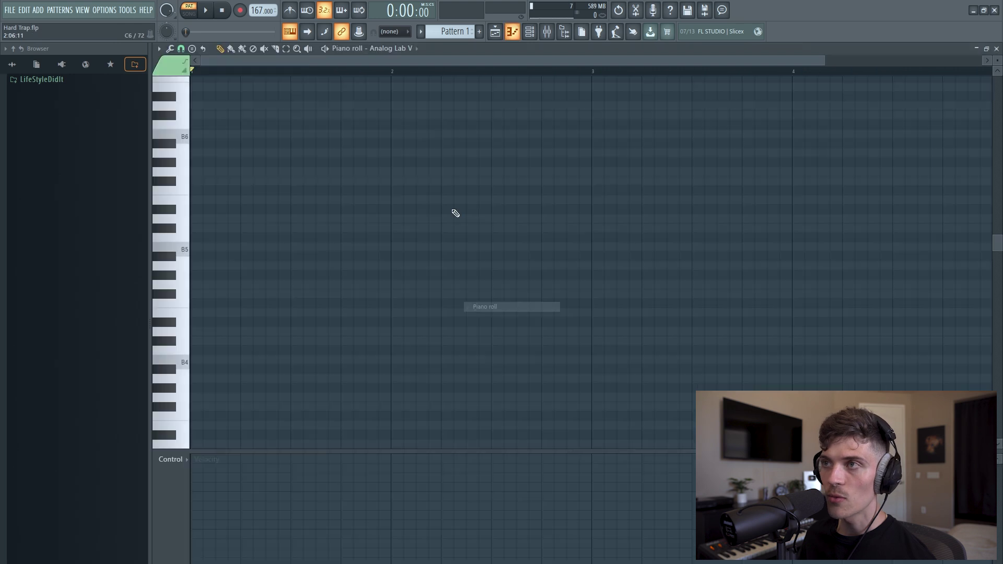
Set the piano roll's scale highlighting to root note E with the Minor Natural (Aeolian) scale
scroll(998, 59, up, 2)
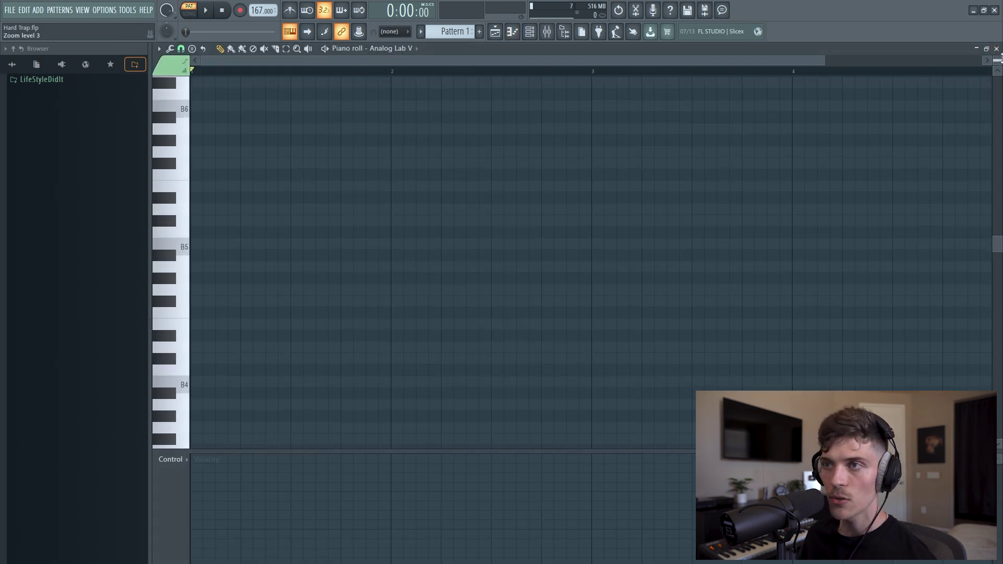
scroll(302, 76, down, 2)
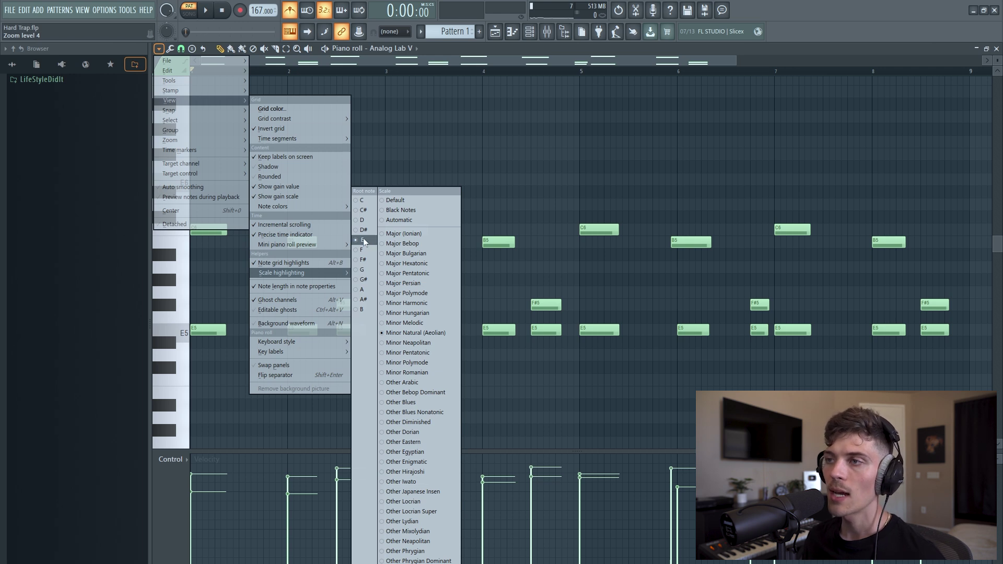
click(372, 242)
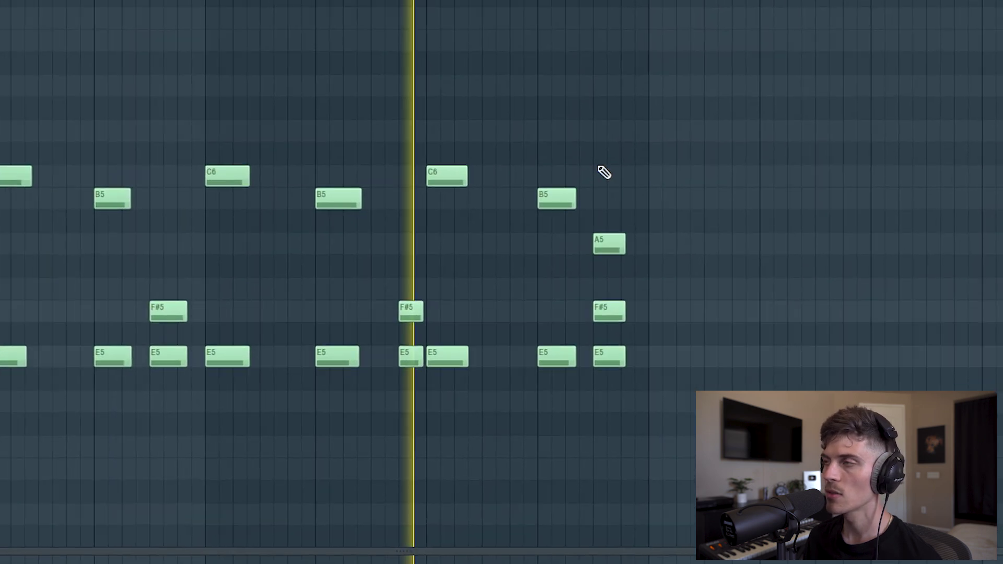
click(617, 316)
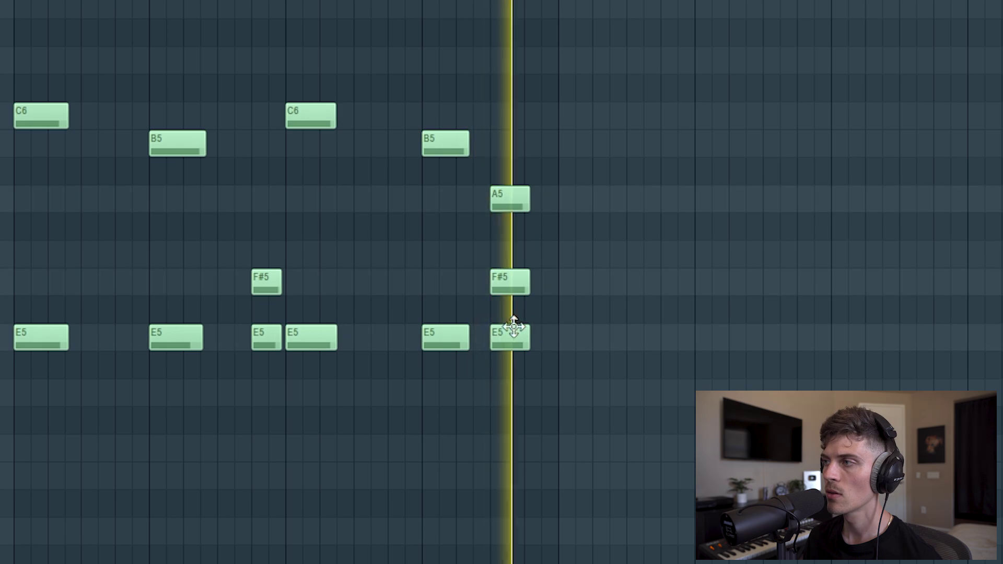
click(509, 337)
Finish the four-note phrase in bar 1 with a B5 note, raise the phrase one octave and play it back
click(327, 259)
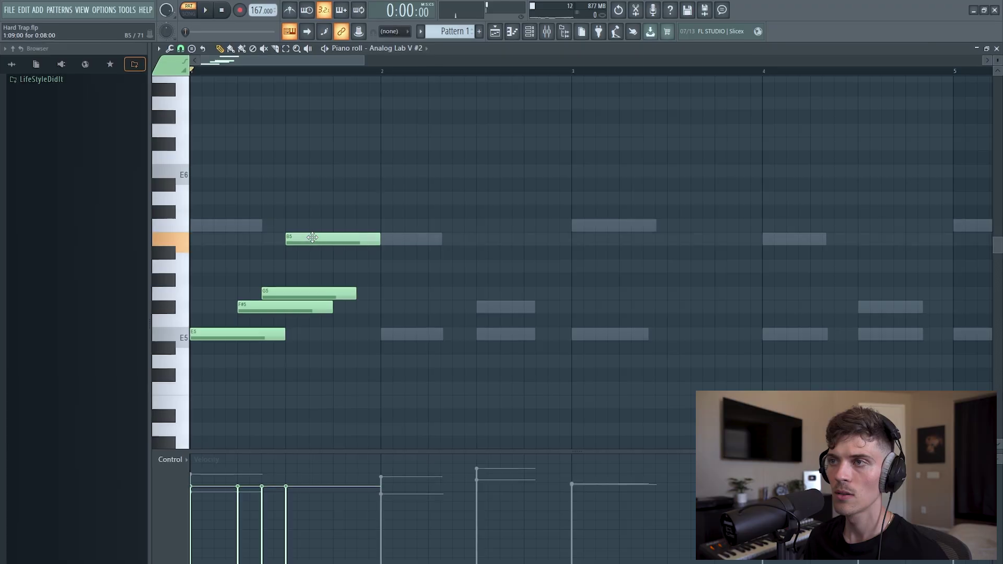
key(ctrl+Up)
key(space)
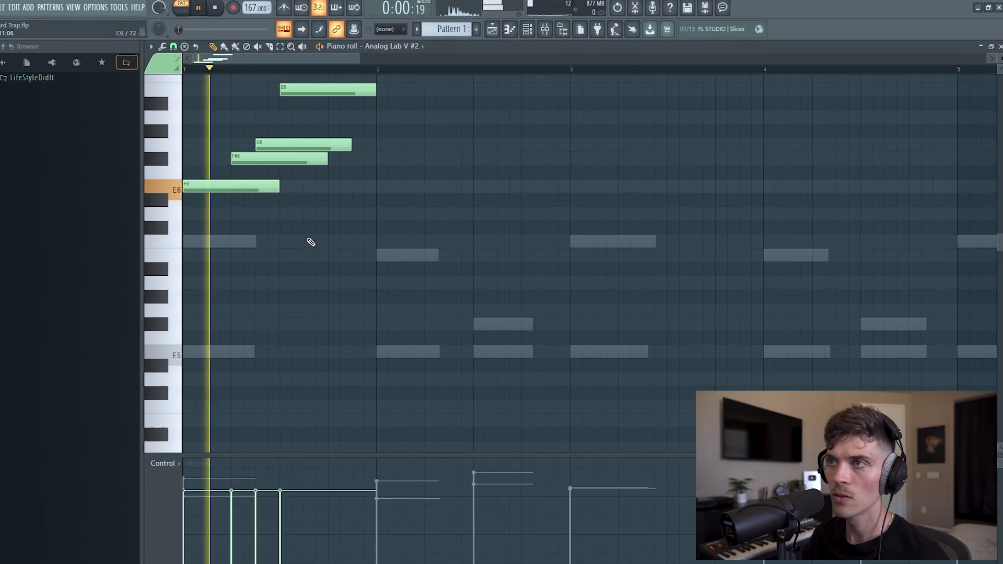
scroll(402, 140, up, 3)
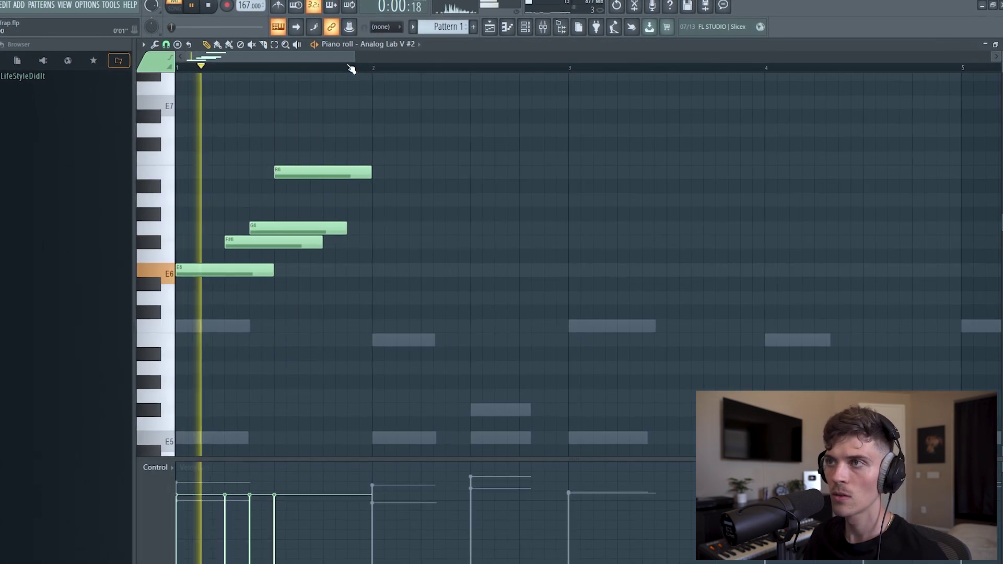
scroll(351, 69, down, 2)
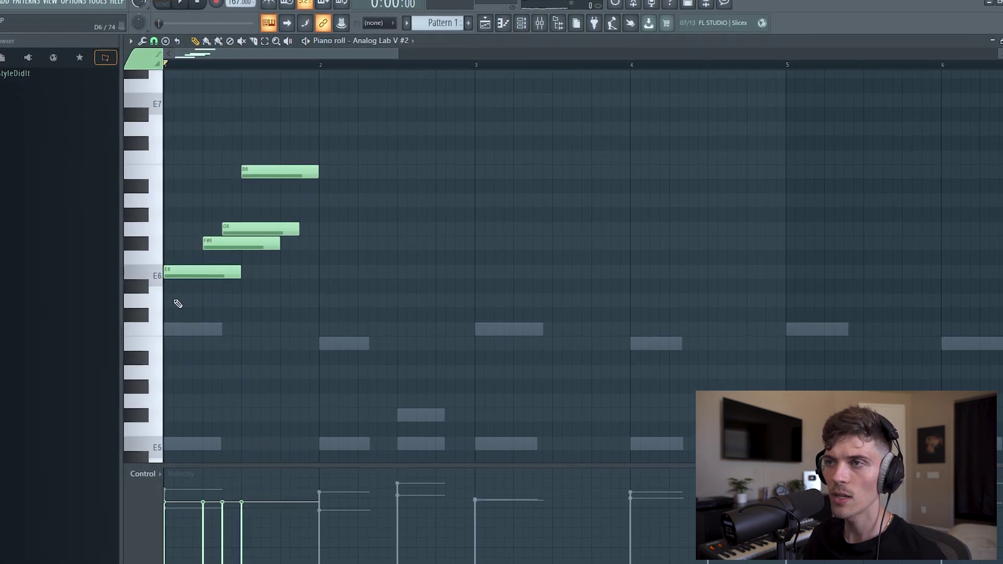
Continue the melody through bars 2 and 3 with the descending notes C7, B6, G6 and F#6
drag(214, 278, 291, 208)
click(262, 266)
drag(242, 258, 302, 221)
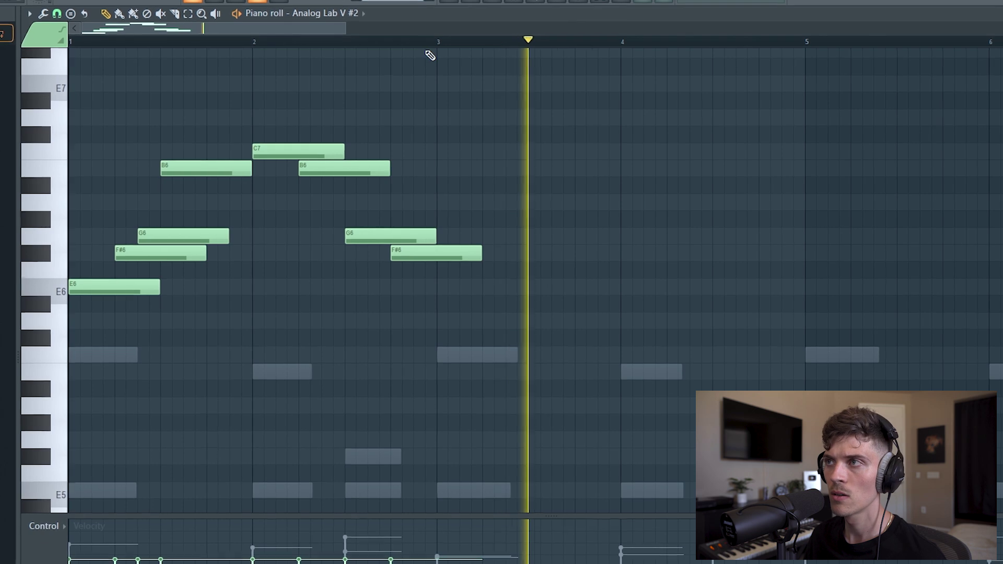
Copy the descending C7, B6, G6, F#6 phrase so that it starts at bar 4
scroll(430, 54, down, 3)
drag(381, 95, 232, 356)
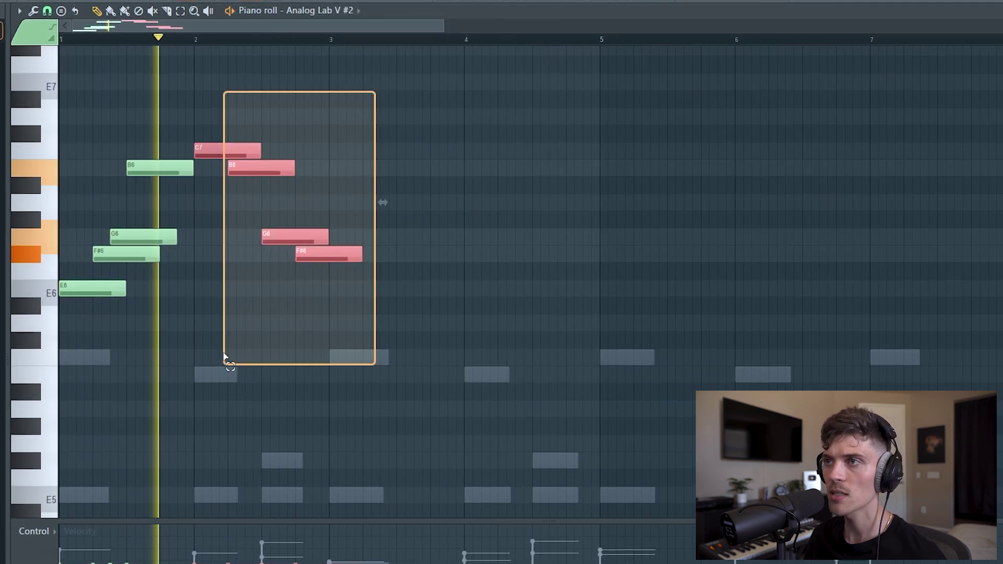
drag(214, 154, 477, 160)
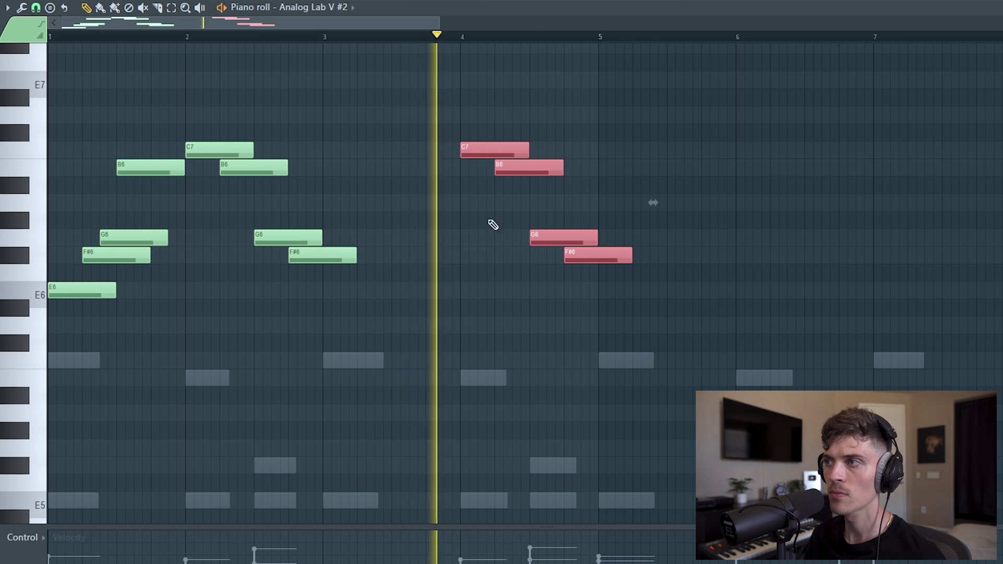
click(493, 225)
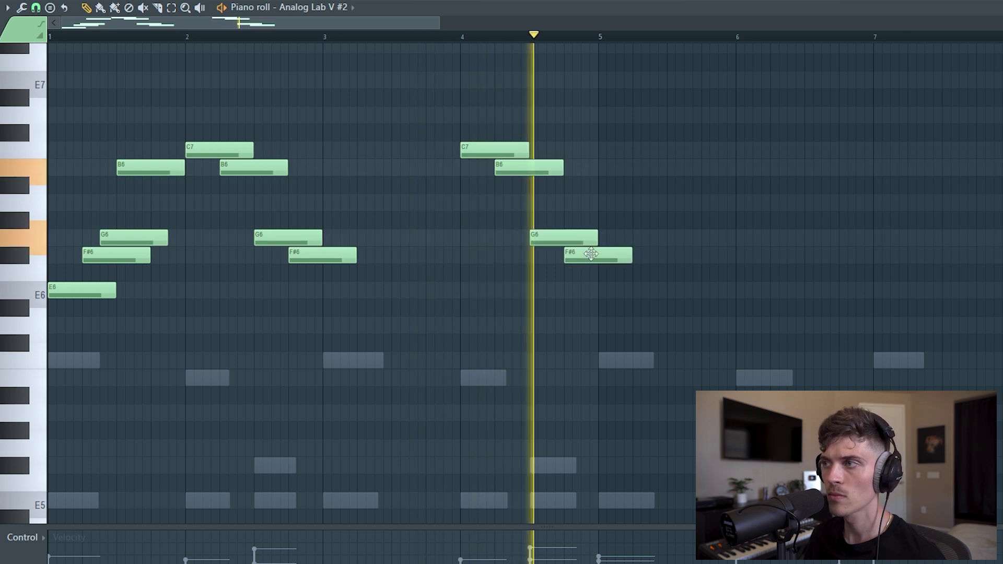
Duplicate the whole four-bar melody to start at bar 5 and lower the copy by one octave
key(ctrl+a)
key(ctrl+b)
key(ctrl+Down)
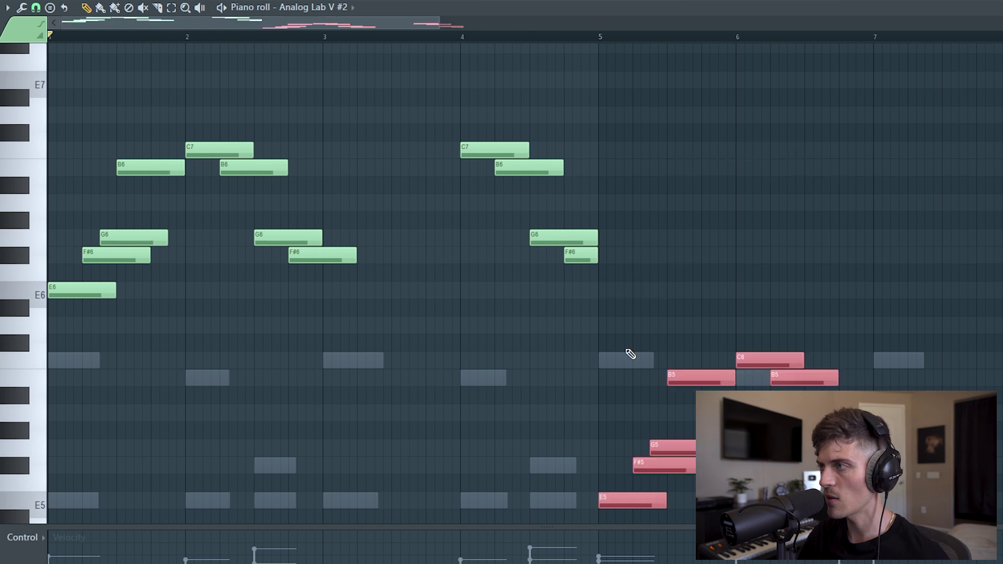
scroll(532, 24, down, 2)
click(549, 107)
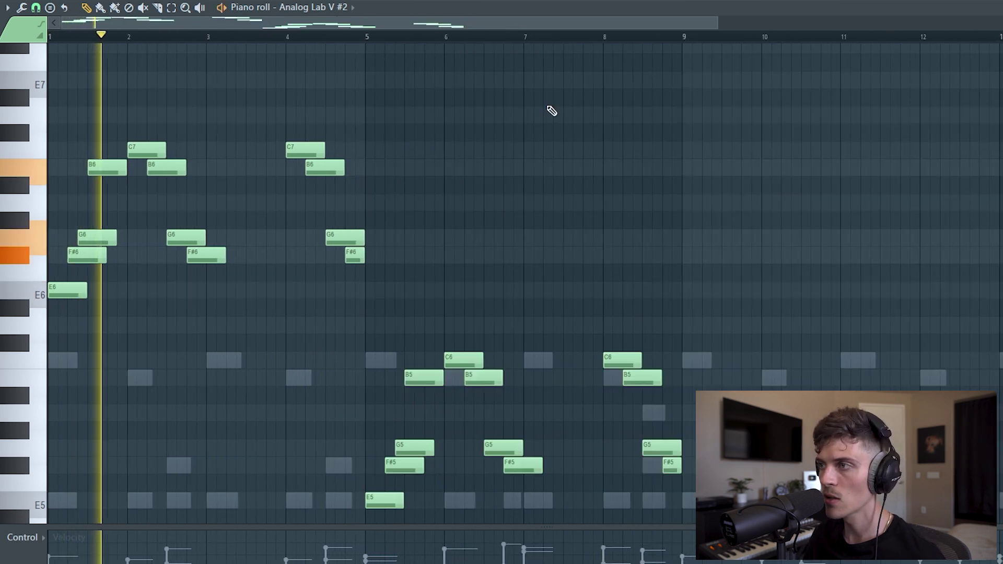
Add a short G5 note just before bar 8 and raise the closing G5 and F#5 notes of bar 8 one octave
scroll(657, 112, down, 3)
scroll(656, 112, up, 1)
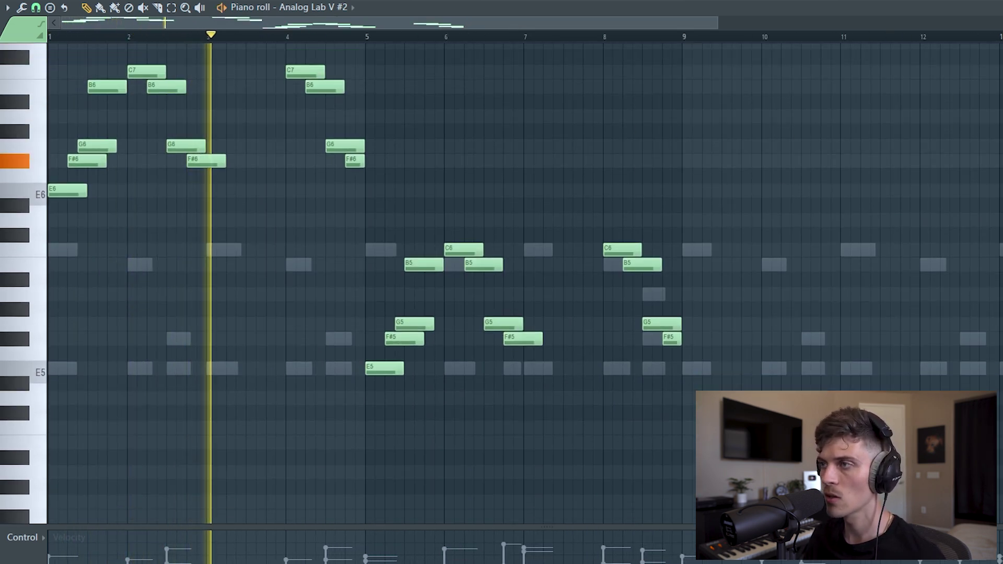
scroll(681, 119, up, 2)
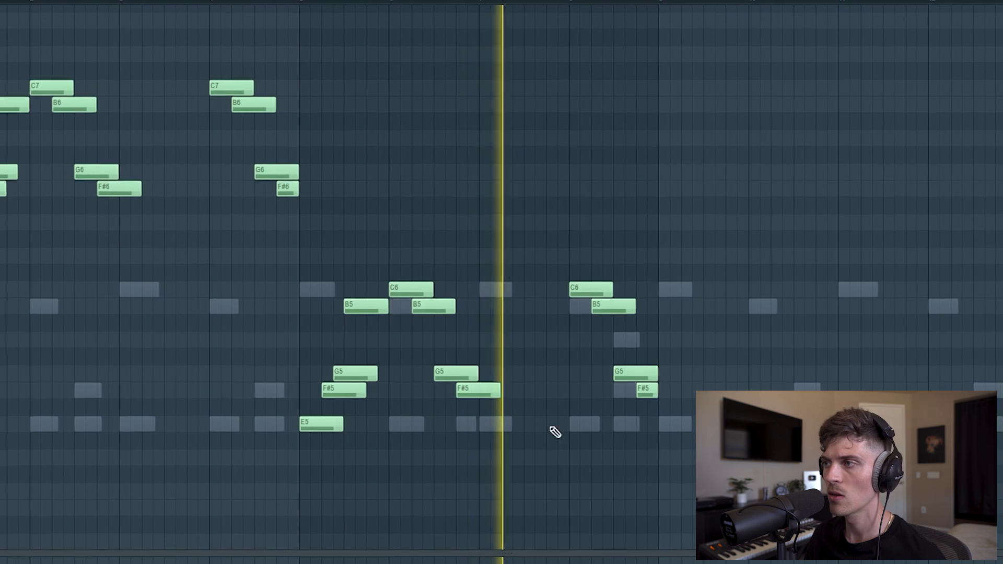
key(space)
click(547, 375)
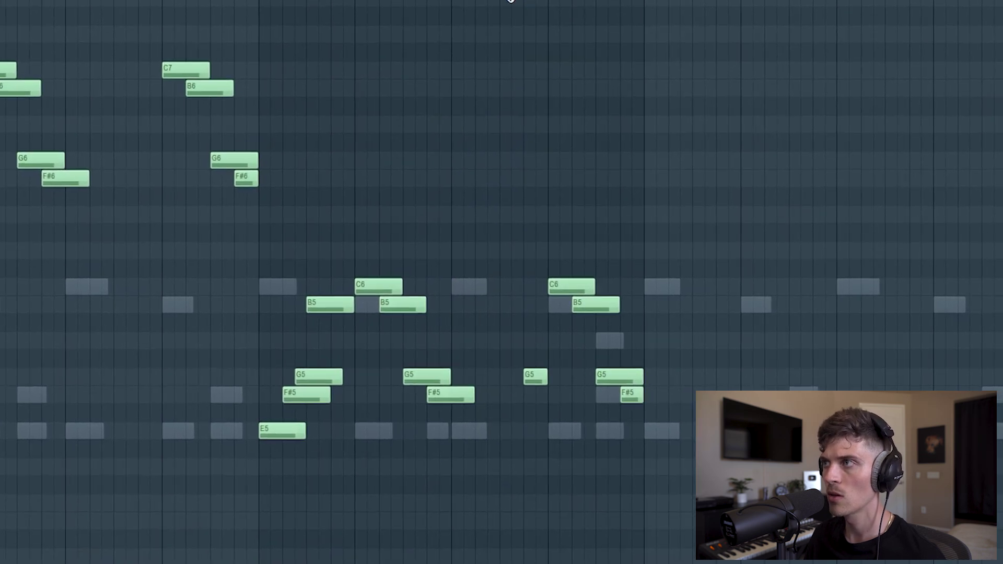
key(space)
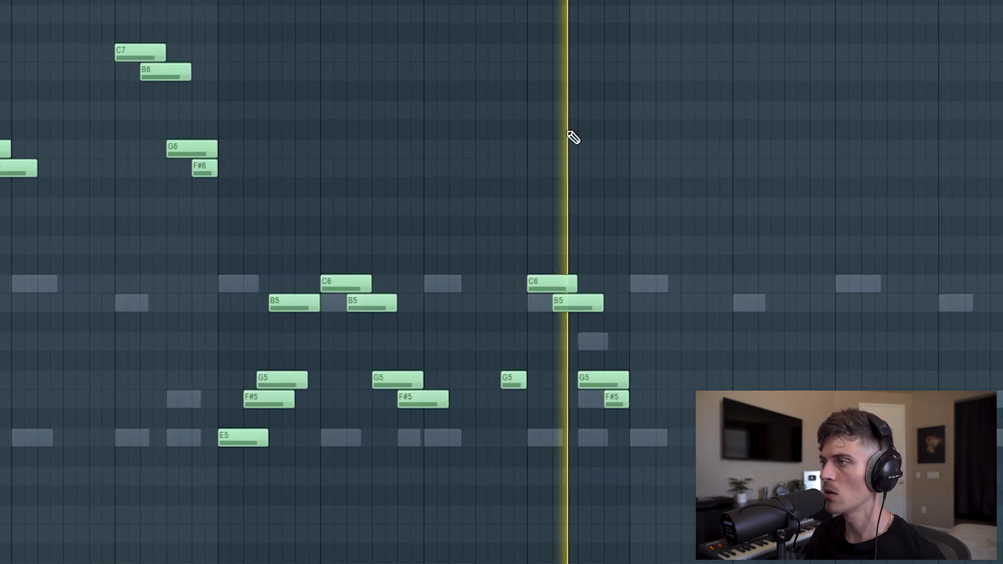
drag(600, 343, 622, 409)
key(ctrl+Up)
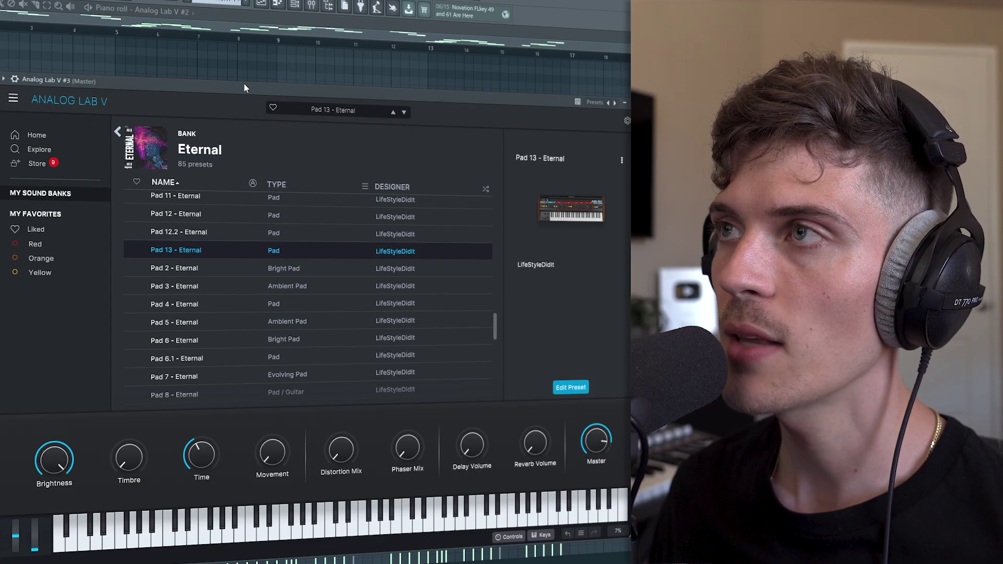
Audition the Analog Lab V #3 layer with the channel rack open and clone its channel
click(291, 7)
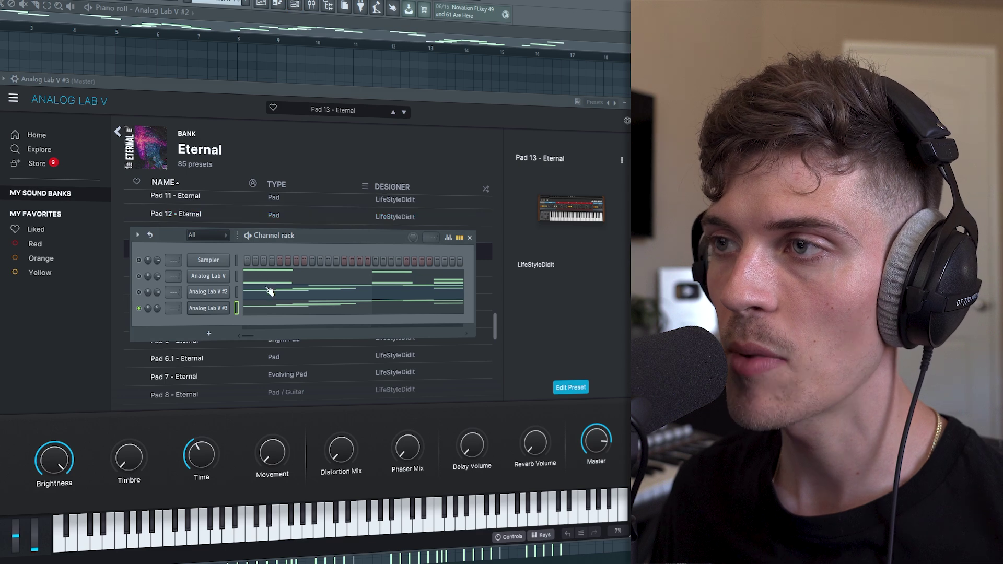
key(space)
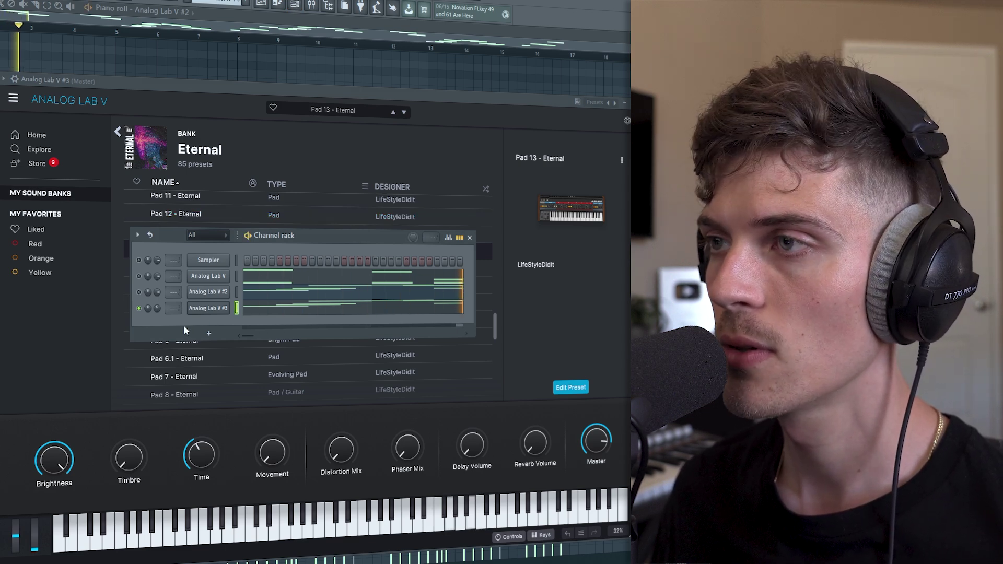
key(space)
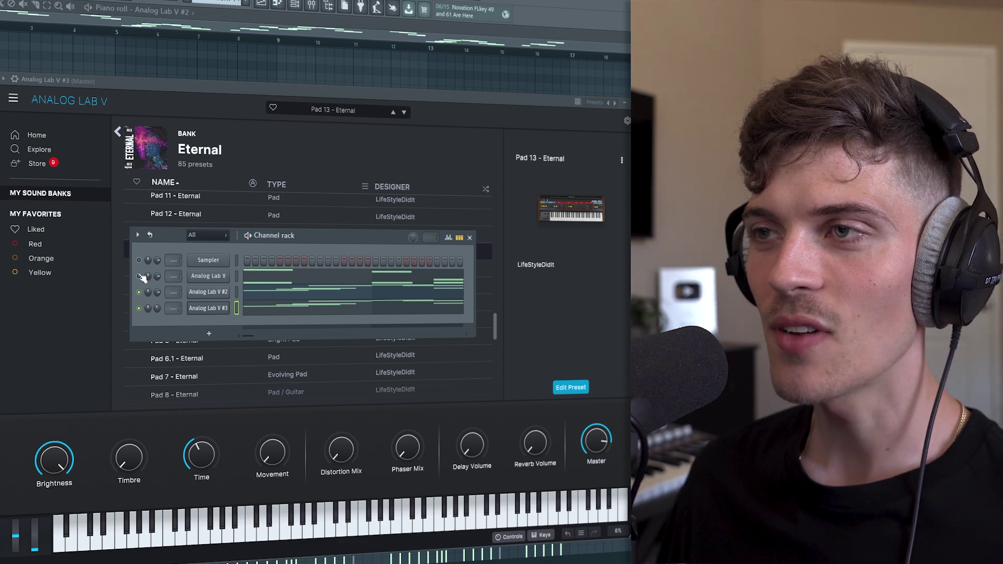
right_click(208, 313)
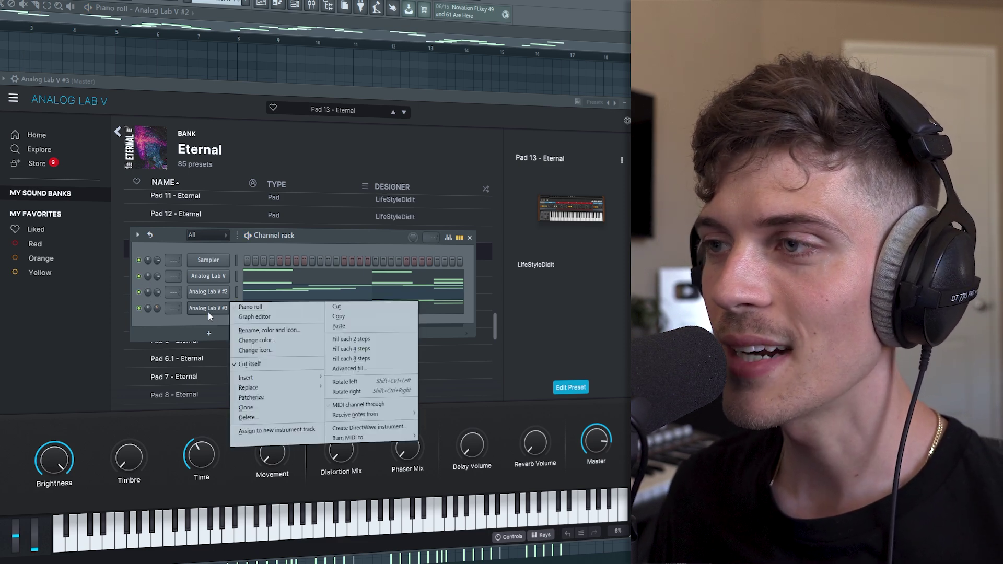
click(246, 407)
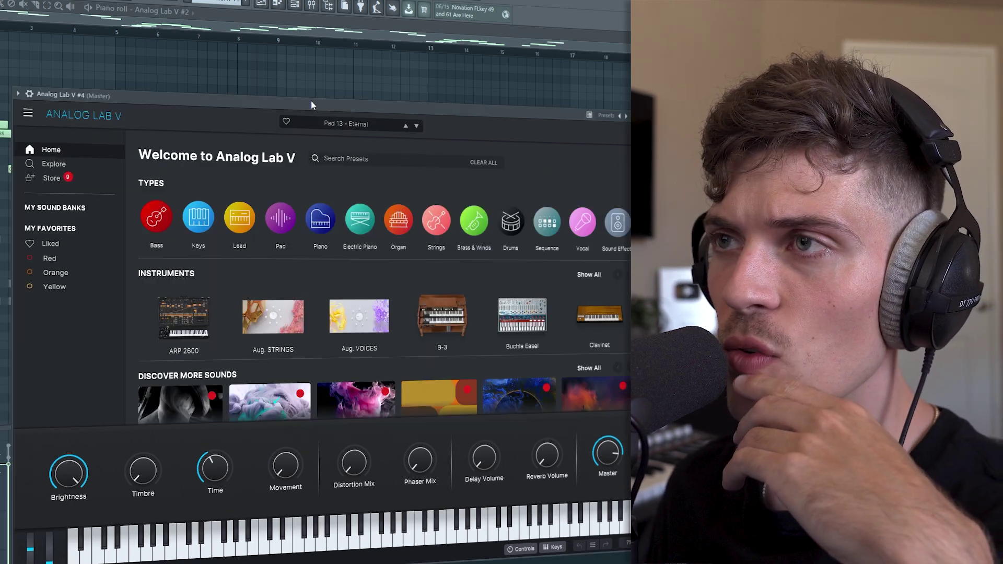
Open the Eternal sound bank in the cloned Analog Lab V and browse the pad presets after Pad 13 - Eternal
drag(312, 103, 303, 97)
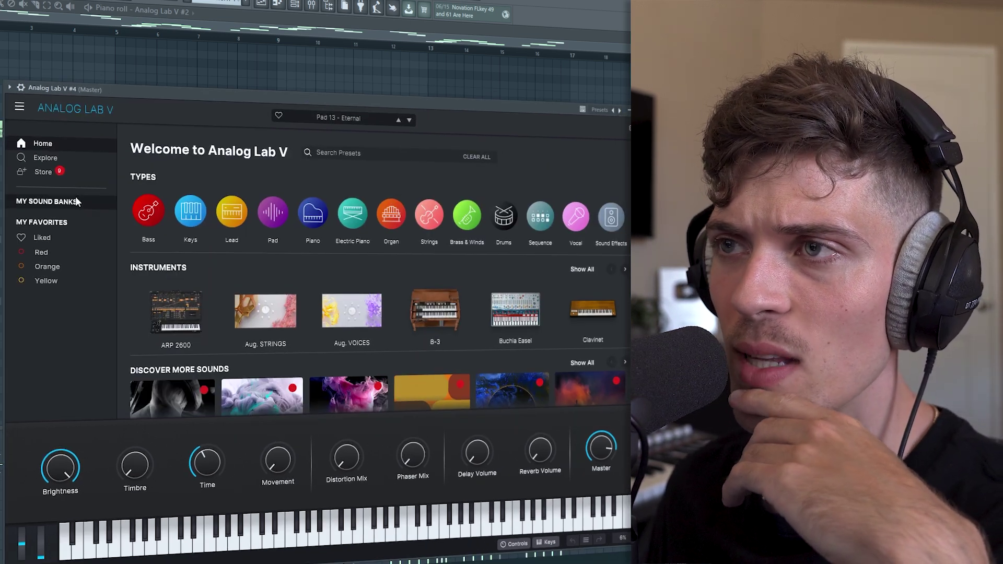
click(46, 201)
click(358, 233)
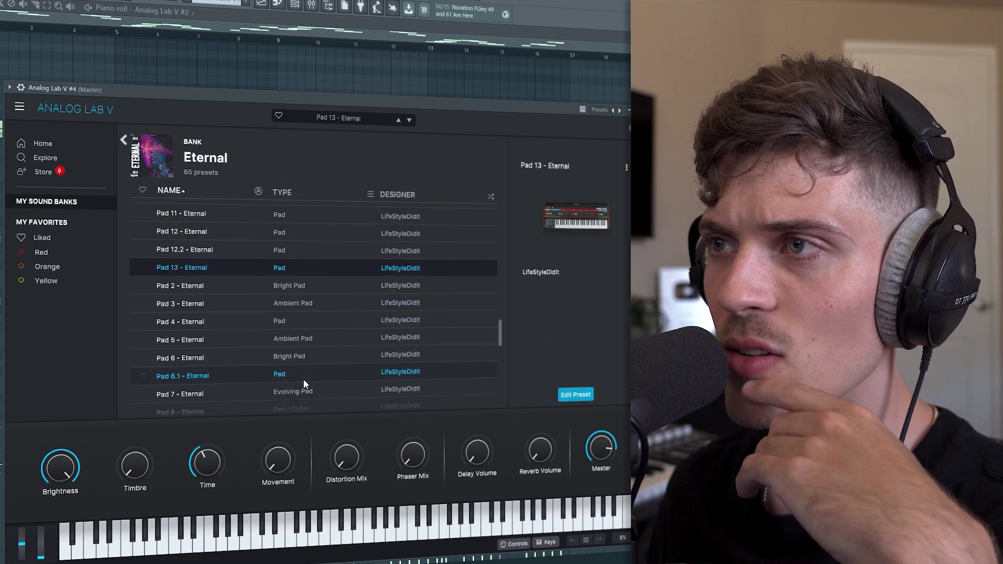
key(Down)
key(Down)
key(Down)
key(Down)
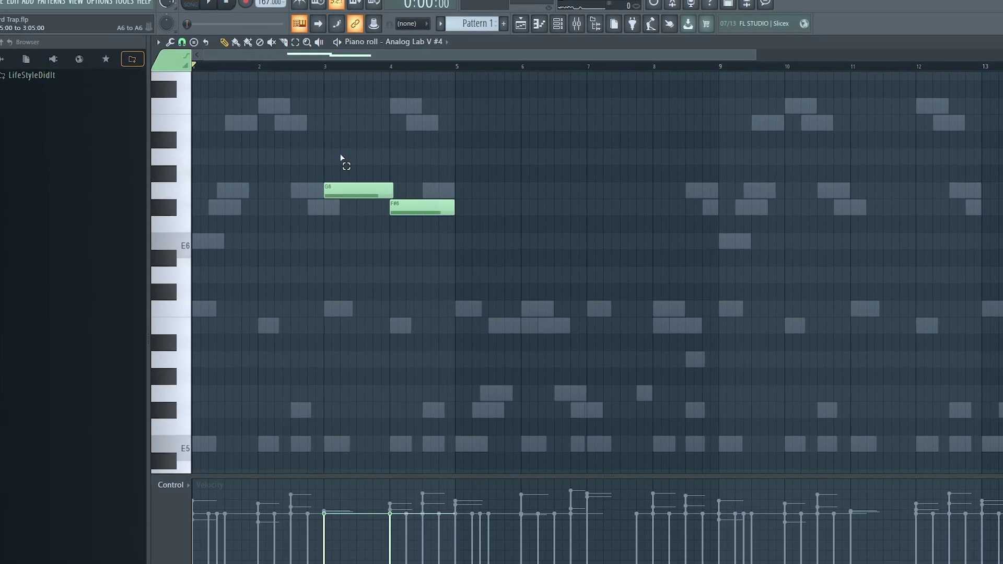
click(366, 192)
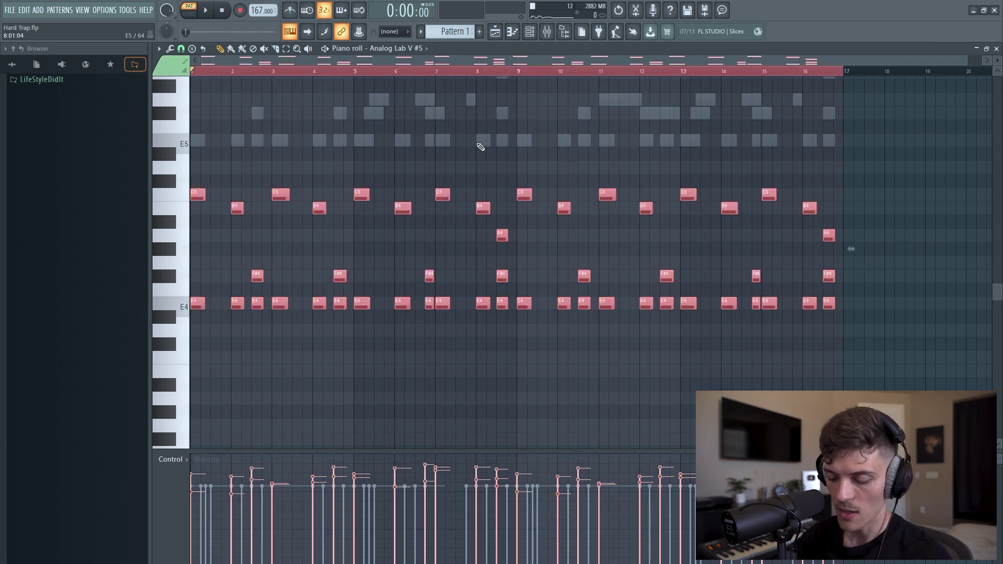
Lengthen all Analog Lab V #5 chord notes to legato with the articulator and raise the notes from bar 9 onward one octave
key(alt+l)
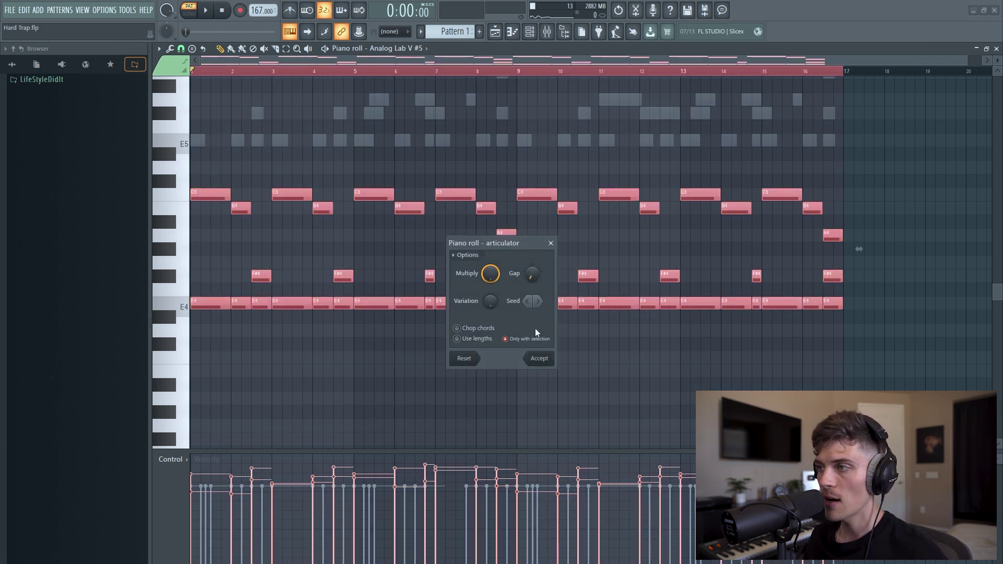
click(539, 359)
drag(530, 161, 872, 381)
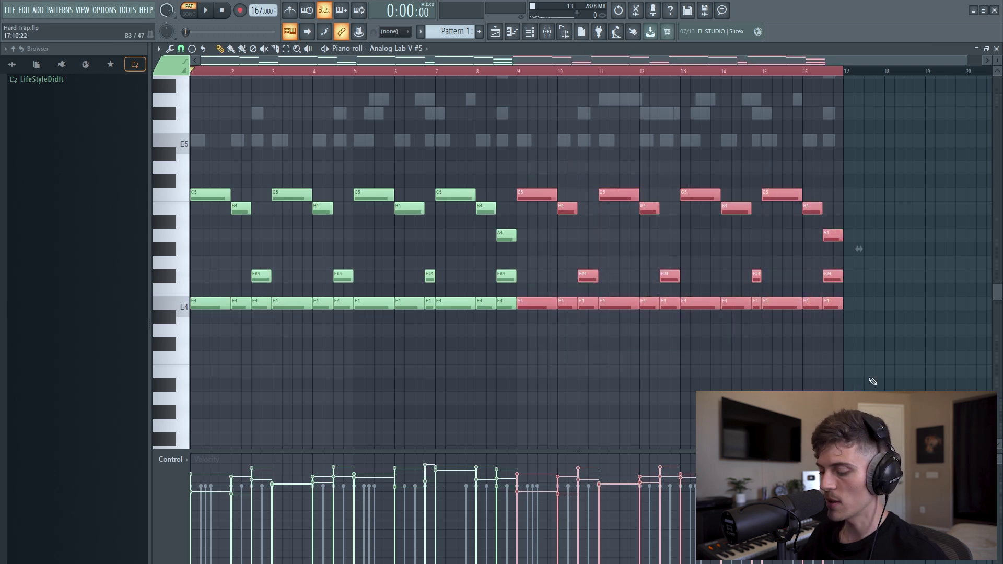
key(ctrl+Up)
click(604, 247)
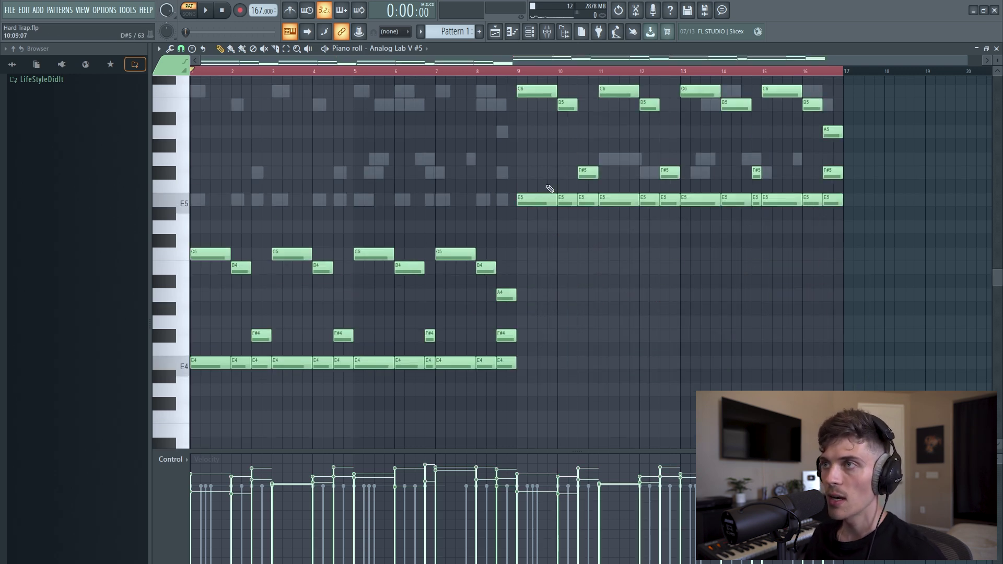
key(ctrl+d)
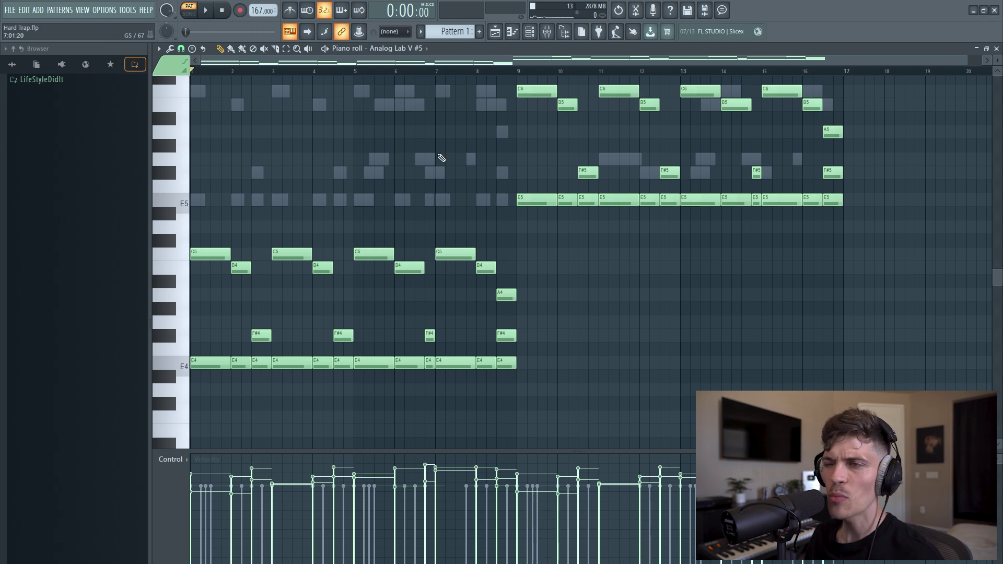
Play the pattern and unsolo Analog Lab V #5 in the channel rack so every channel sounds
key(space)
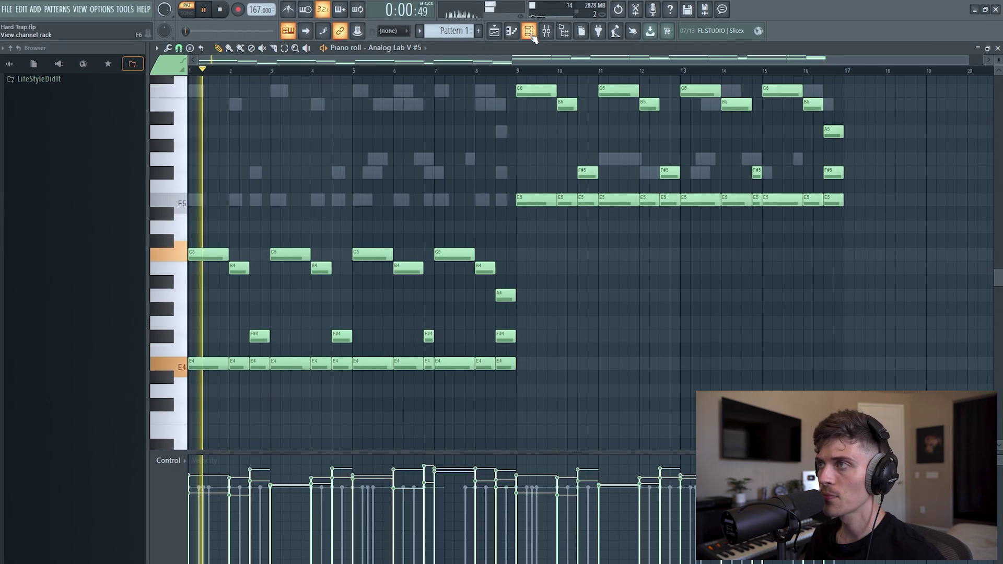
click(530, 32)
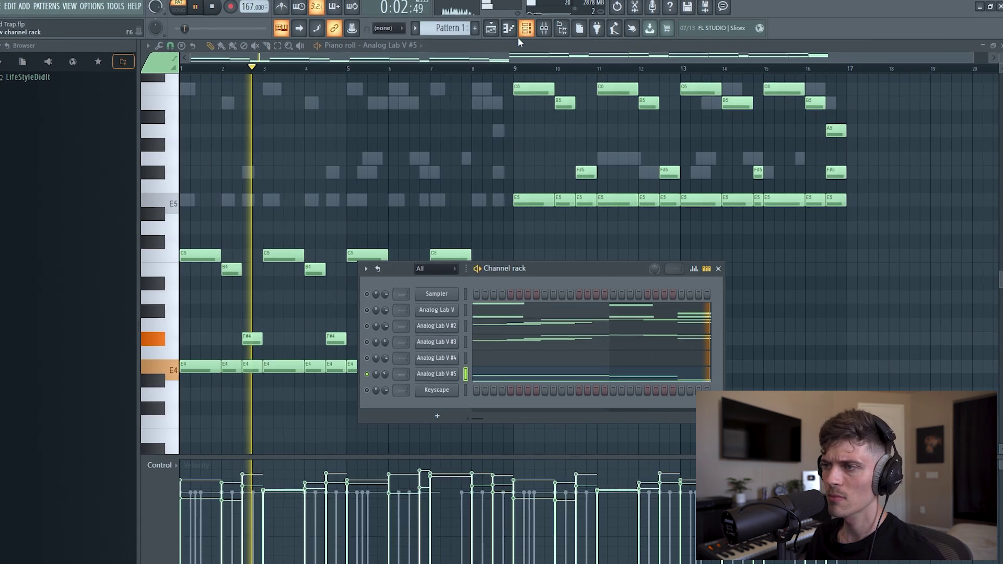
right_click(363, 376)
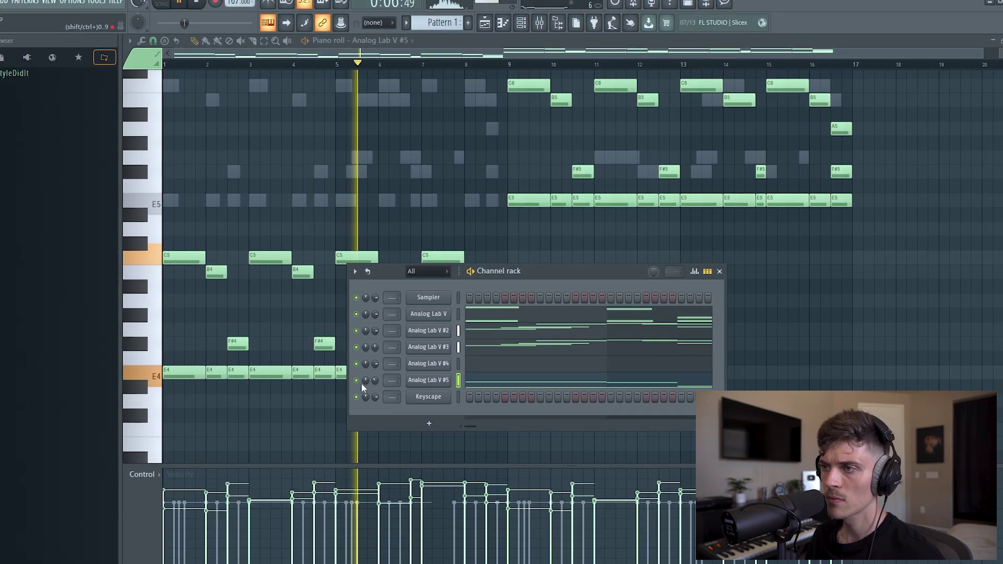
Fine-tune the Analog Lab V #5 volume in the channel rack during playback and close the rack
drag(376, 379, 376, 375)
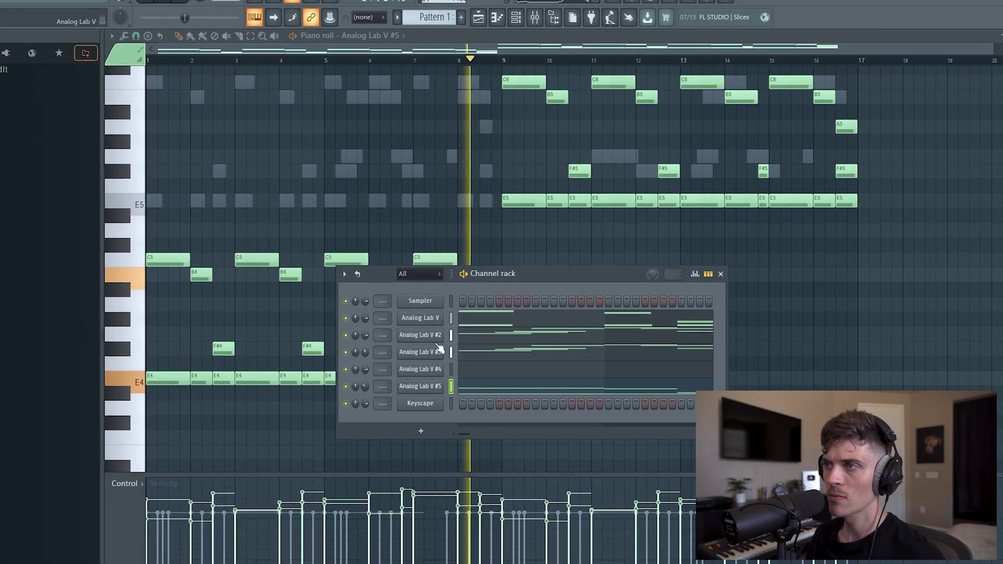
drag(365, 389, 365, 393)
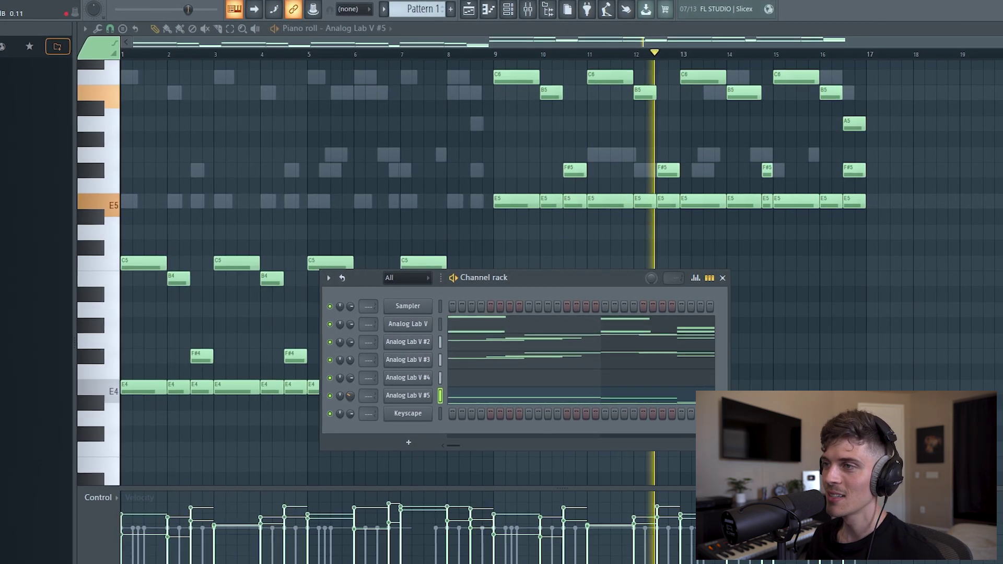
scroll(523, 235, up, 3)
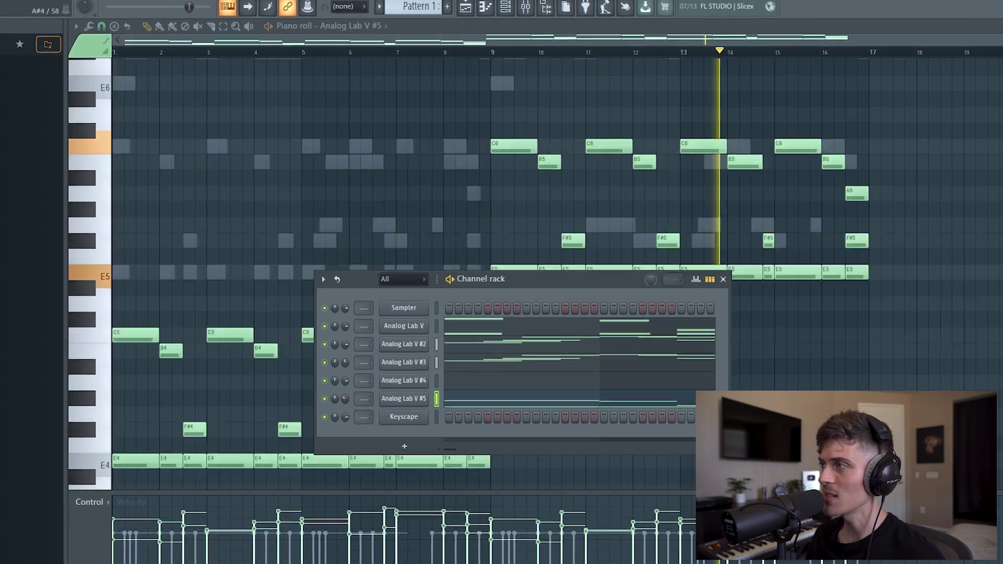
key(F6)
Lower the Analog Lab V #5 chord at bar 16 one octave, with the final chord returned to the upper octave, and play it
drag(826, 210, 875, 384)
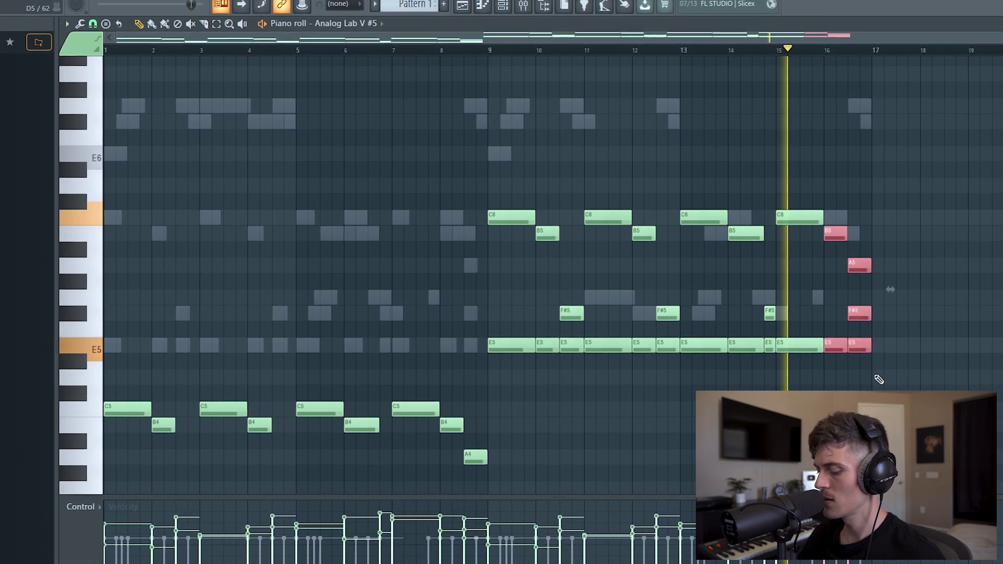
key(ctrl+Down)
key(ctrl+d)
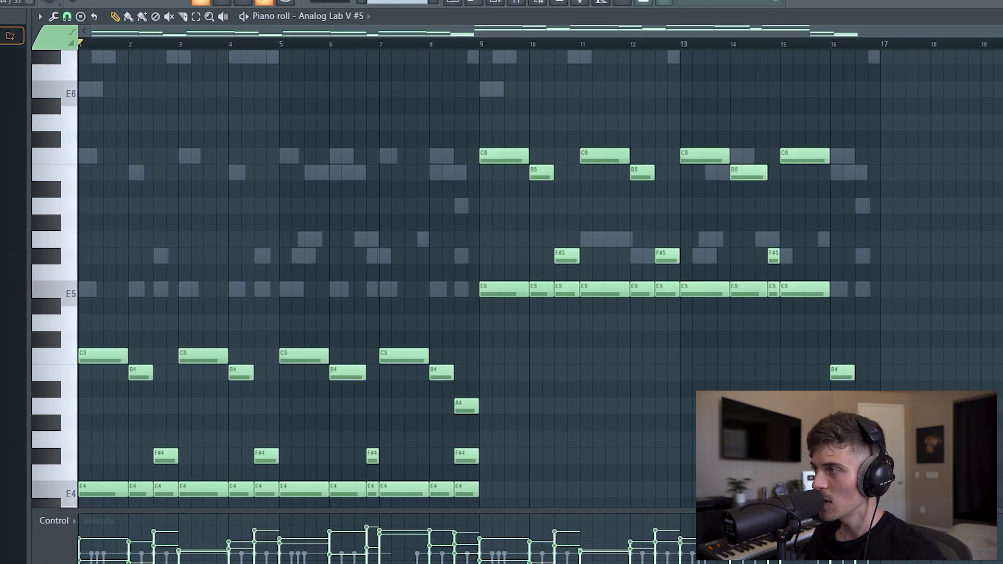
scroll(899, 357, down, 3)
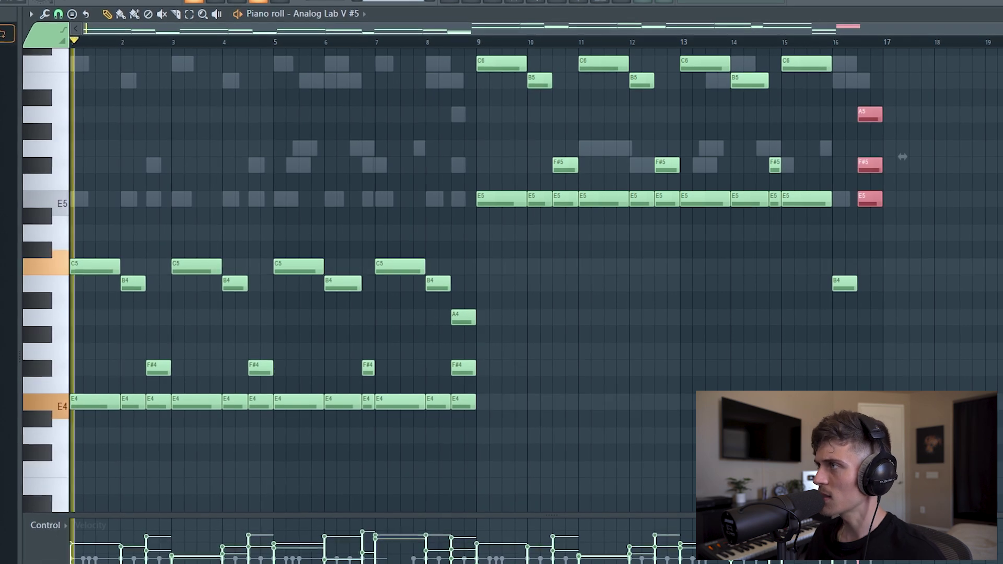
key(ctrl+d)
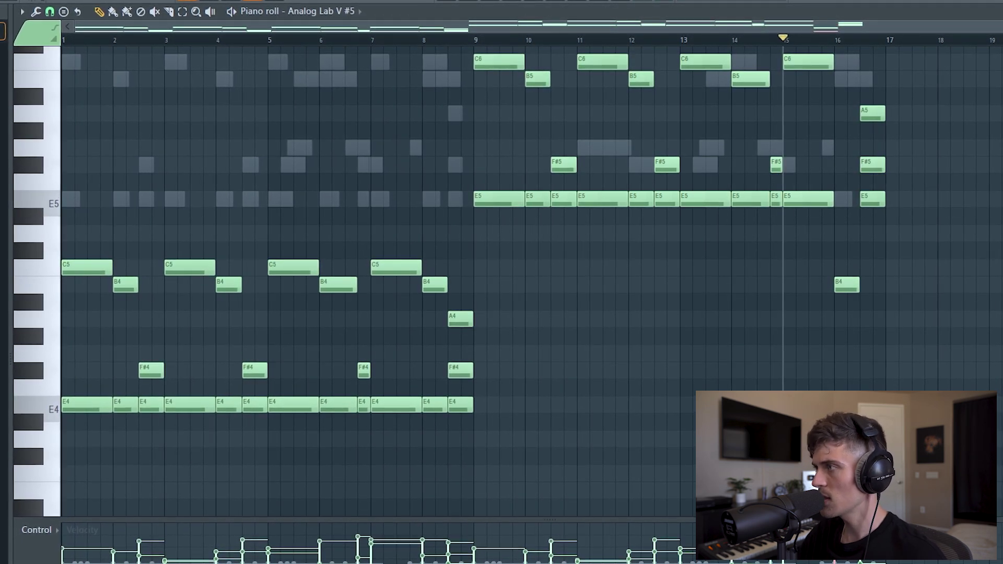
key(space)
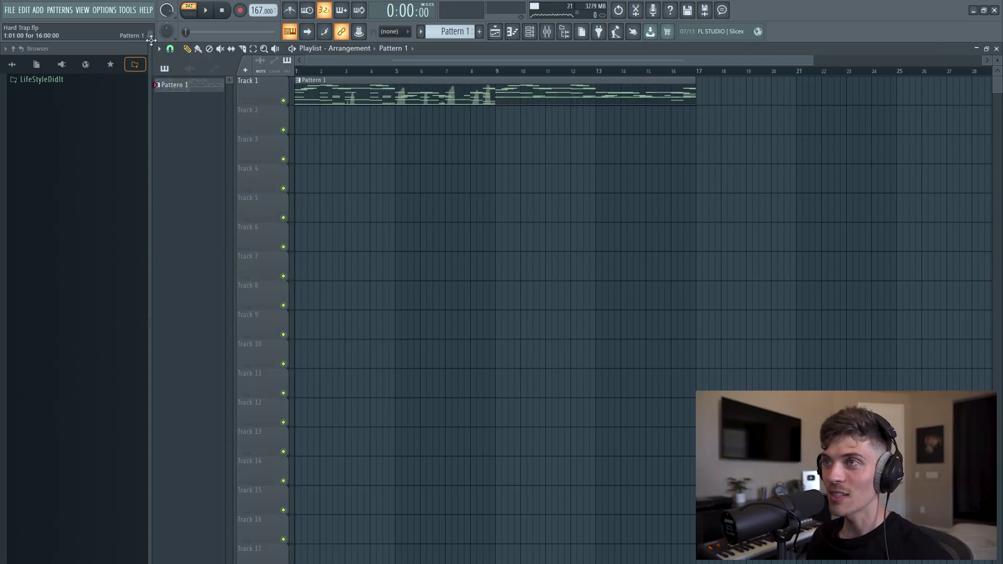
Consolidate Pattern 1 into an audio clip that is pitched up and reversed
key(ctrl+a)
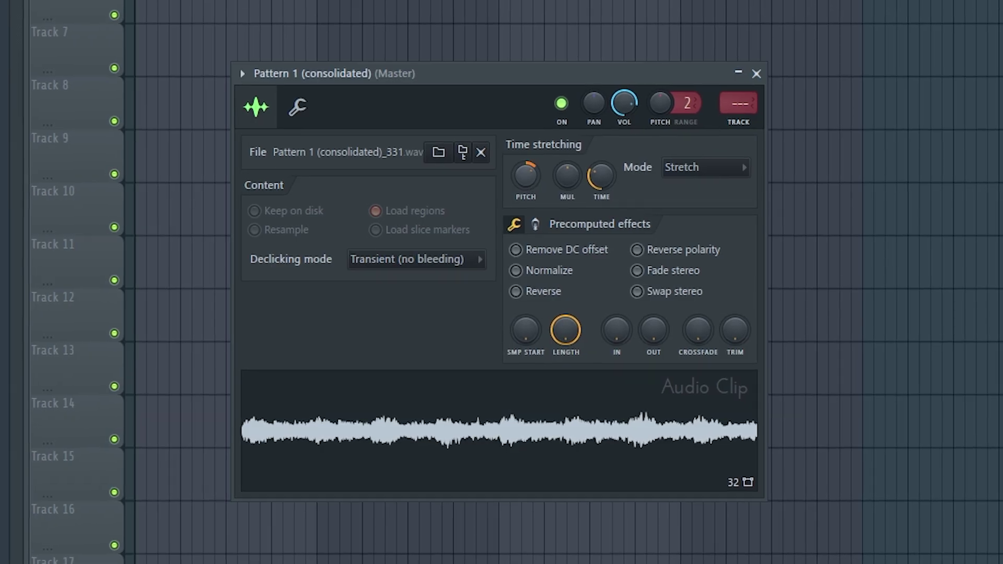
drag(522, 181, 522, 168)
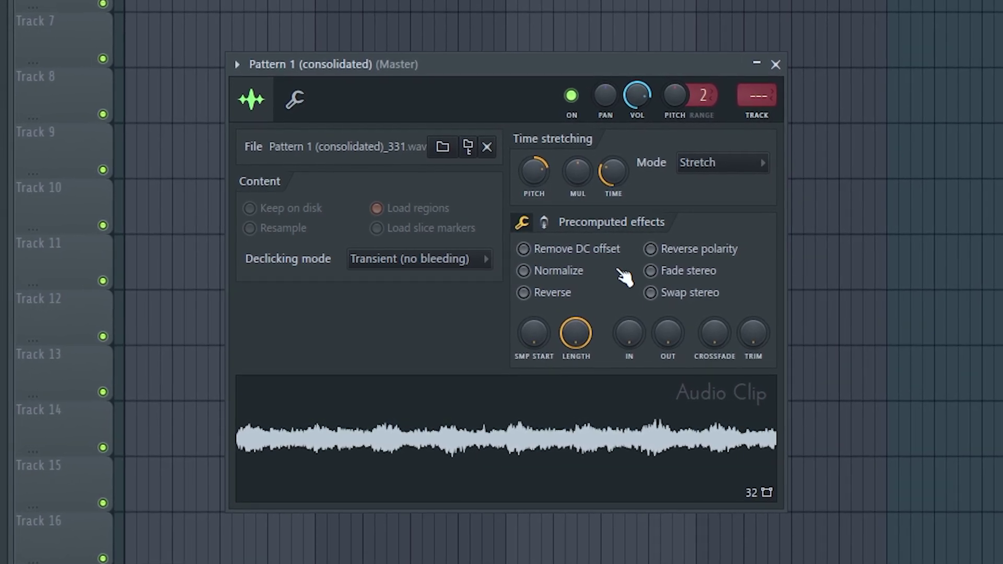
click(563, 301)
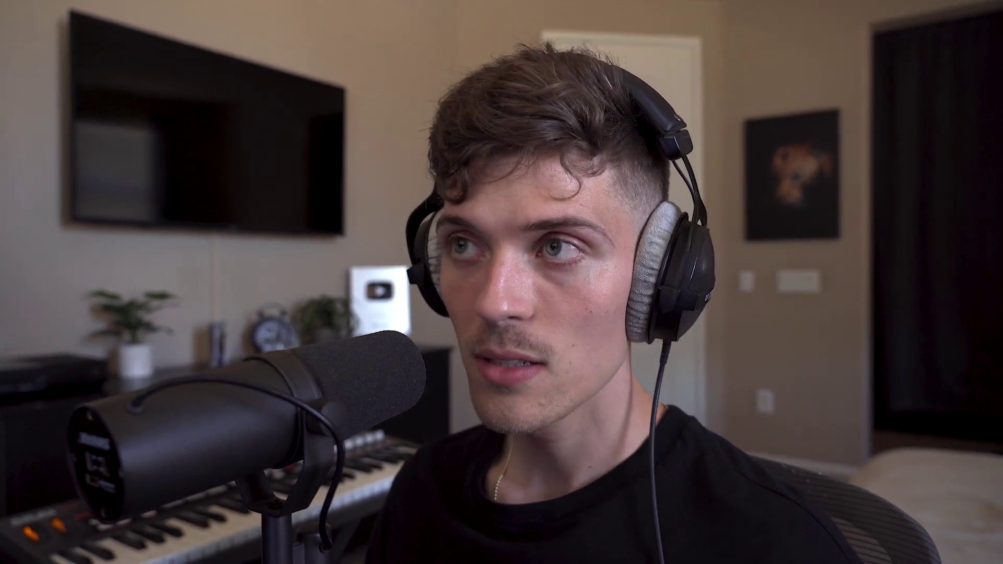
Play the arrangement, select all Track 3 audio clips and shape the short fades where they meet at bar 13
key(space)
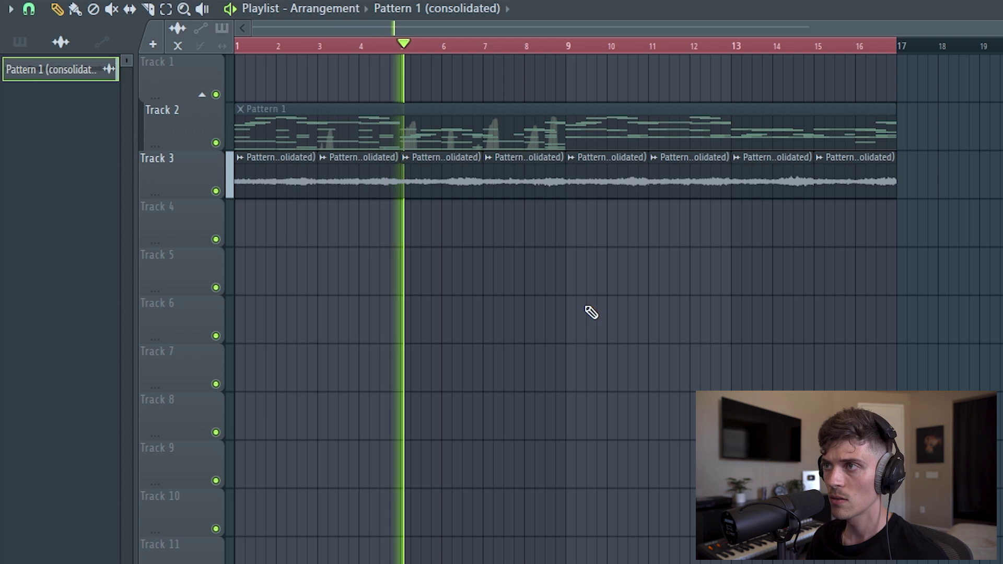
drag(272, 223, 962, 131)
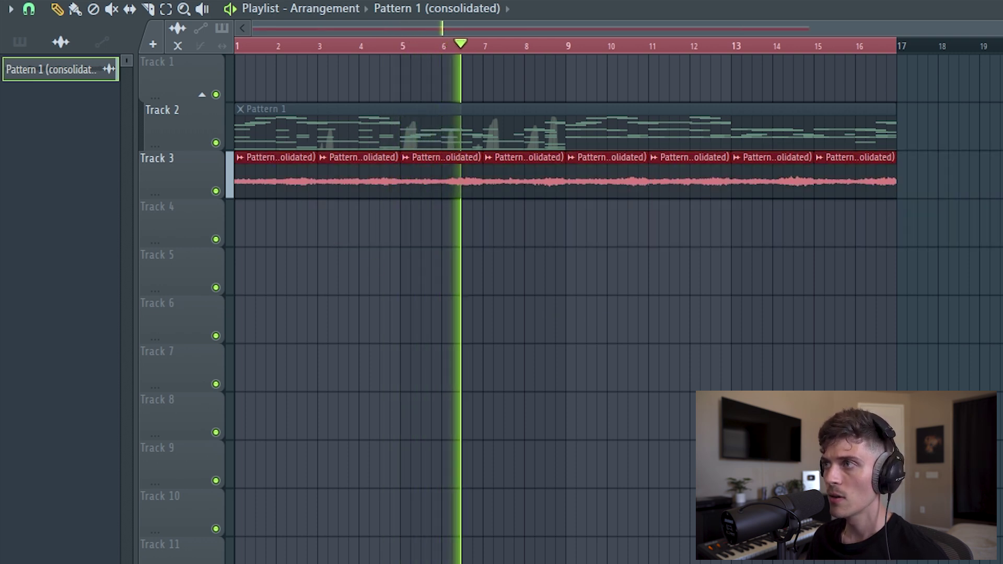
scroll(721, 44, up, 5)
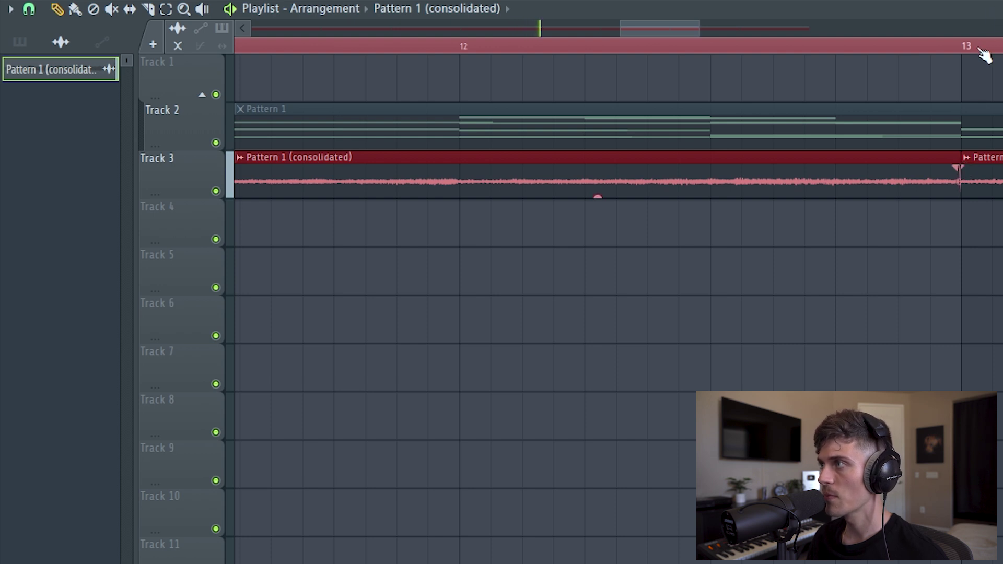
scroll(985, 55, up, 3)
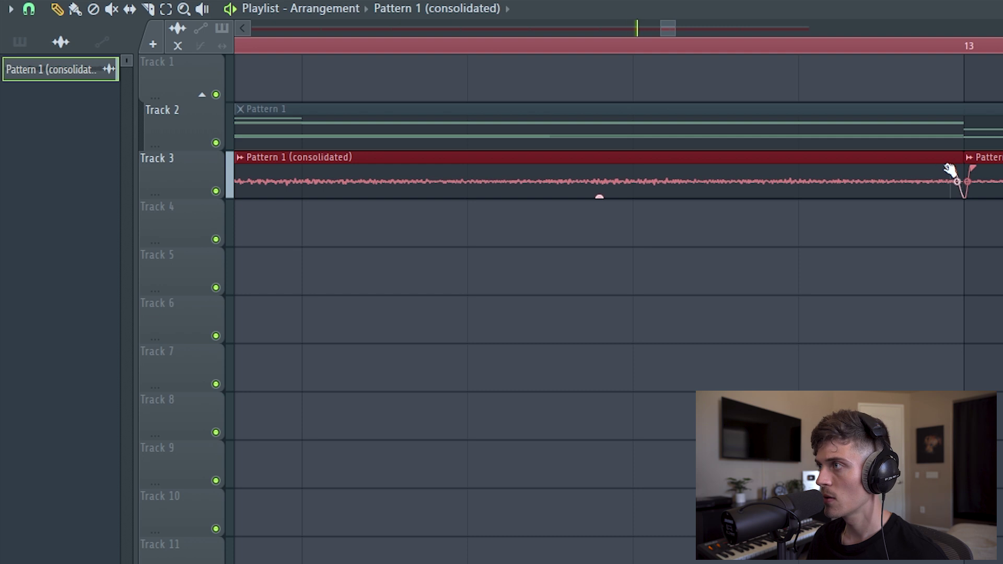
scroll(441, 48, down, 3)
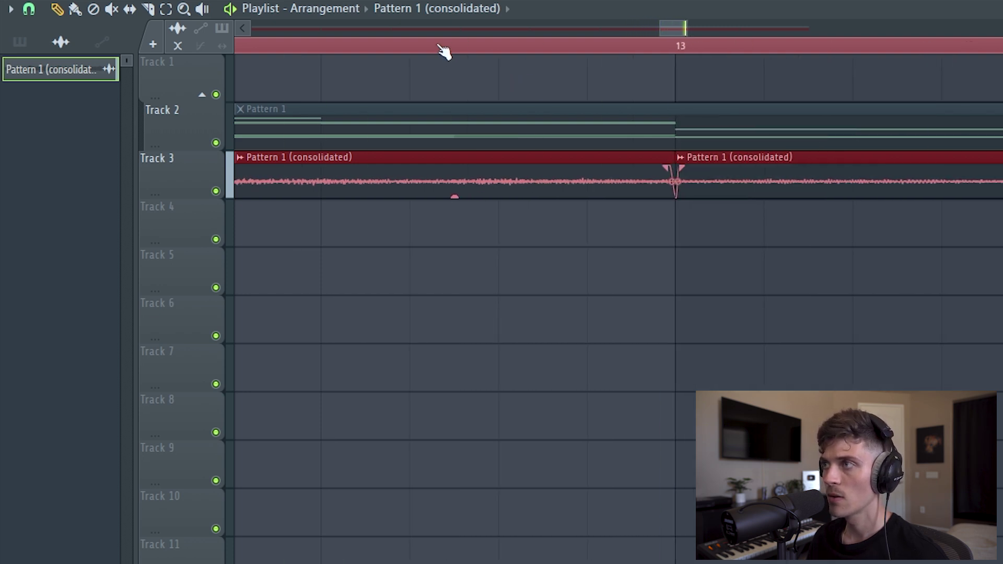
scroll(443, 48, down, 6)
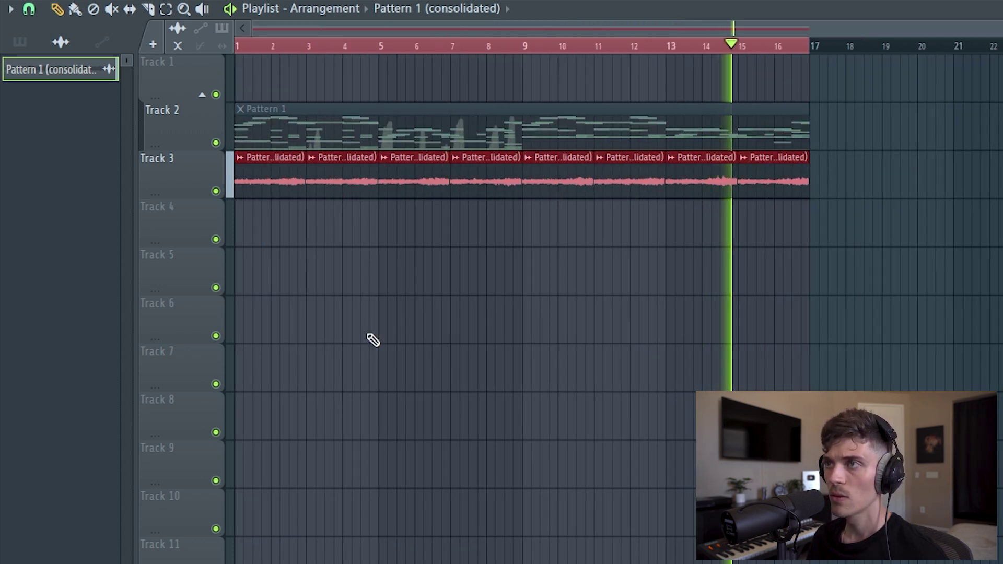
Examine the fades where the consolidated Track 3 clips meet at bar 3
double_click(349, 184)
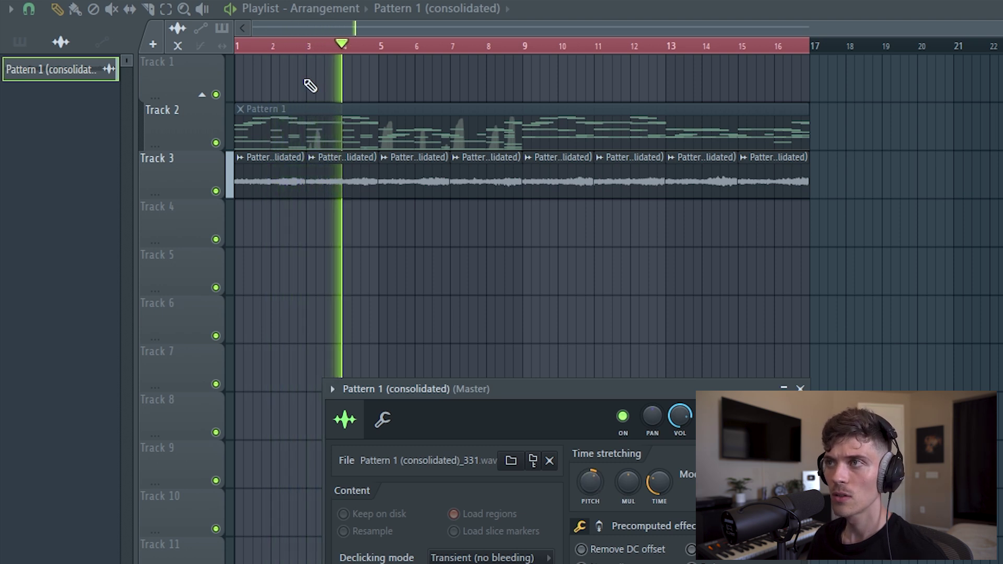
scroll(309, 56, up, 5)
scroll(309, 52, up, 3)
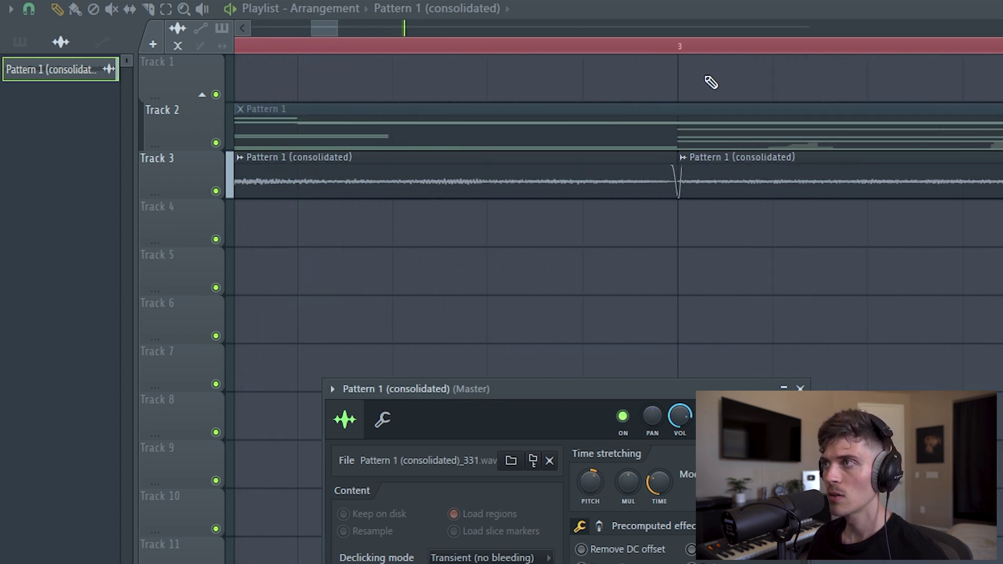
click(692, 163)
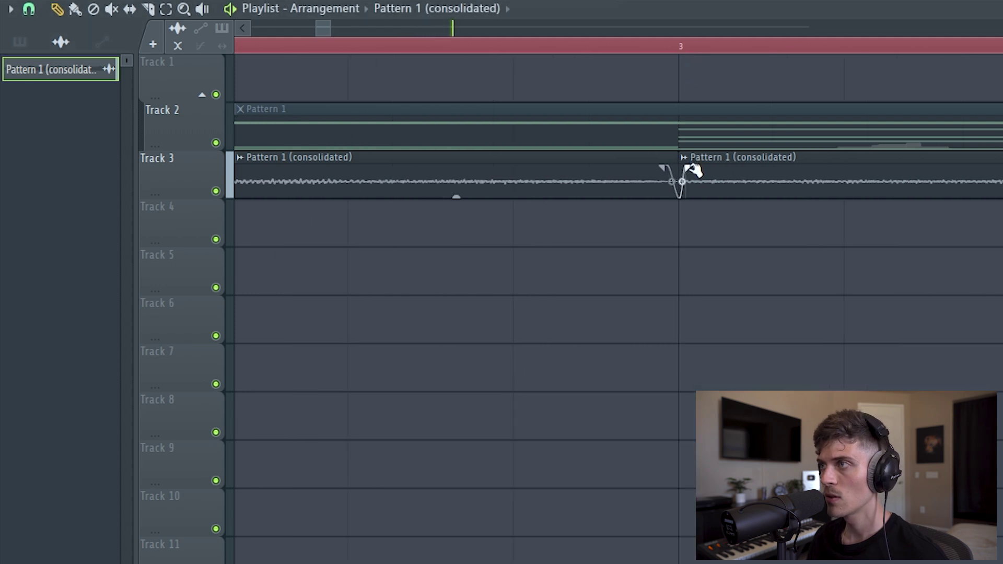
scroll(484, 49, down, 7)
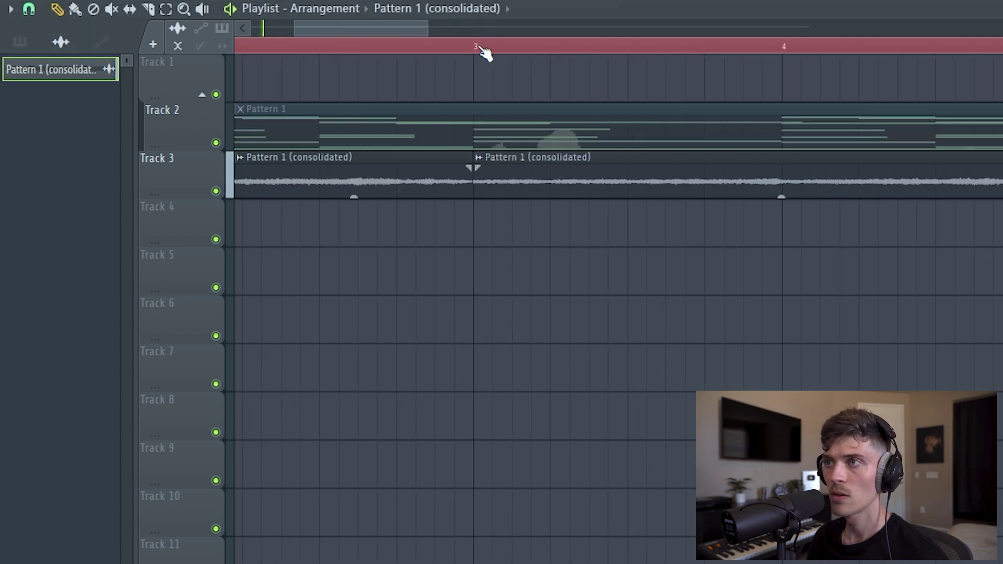
scroll(484, 52, down, 2)
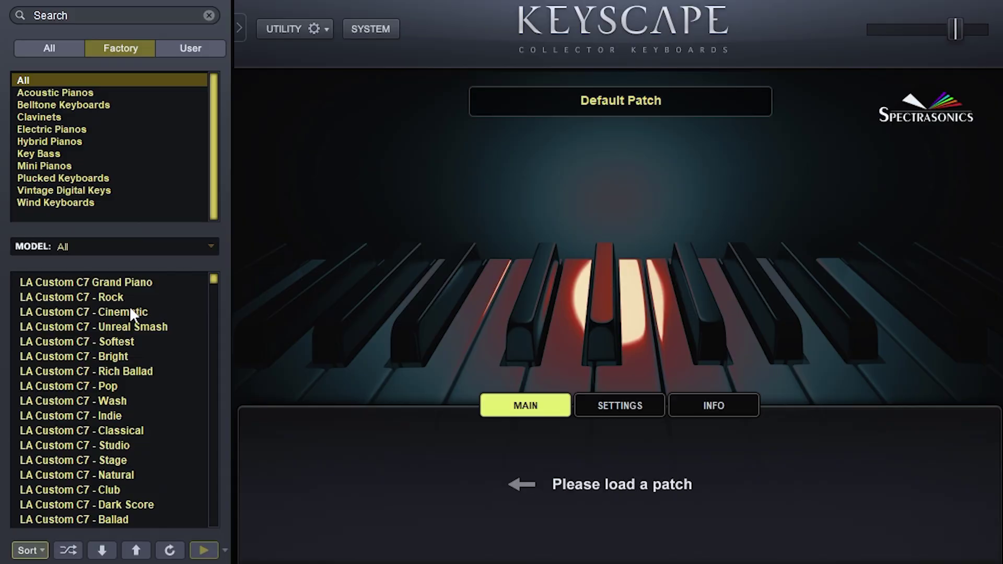
Audition Keyscape and set the scale highlighting root note to F# in its Pattern 2 piano roll
click(207, 548)
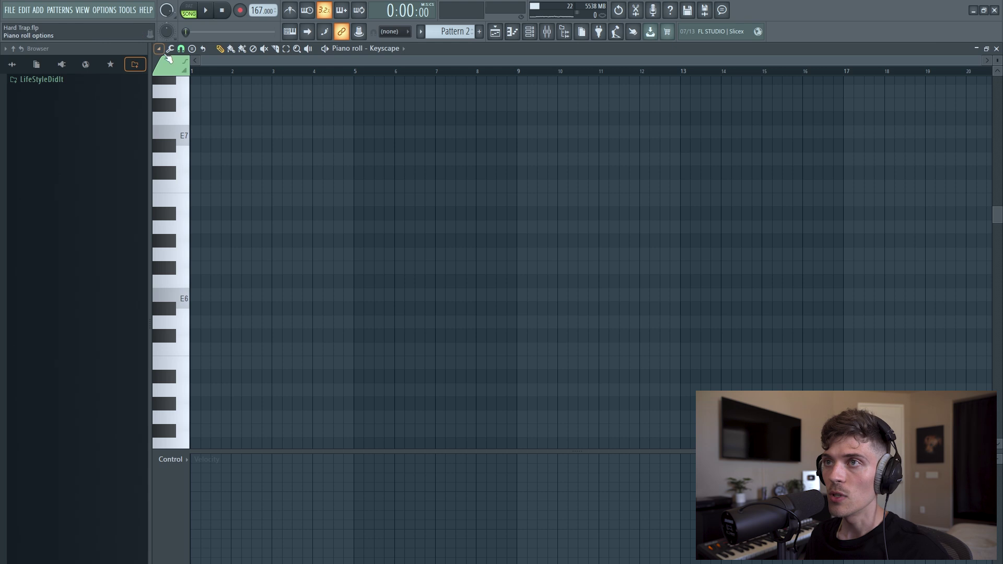
click(160, 49)
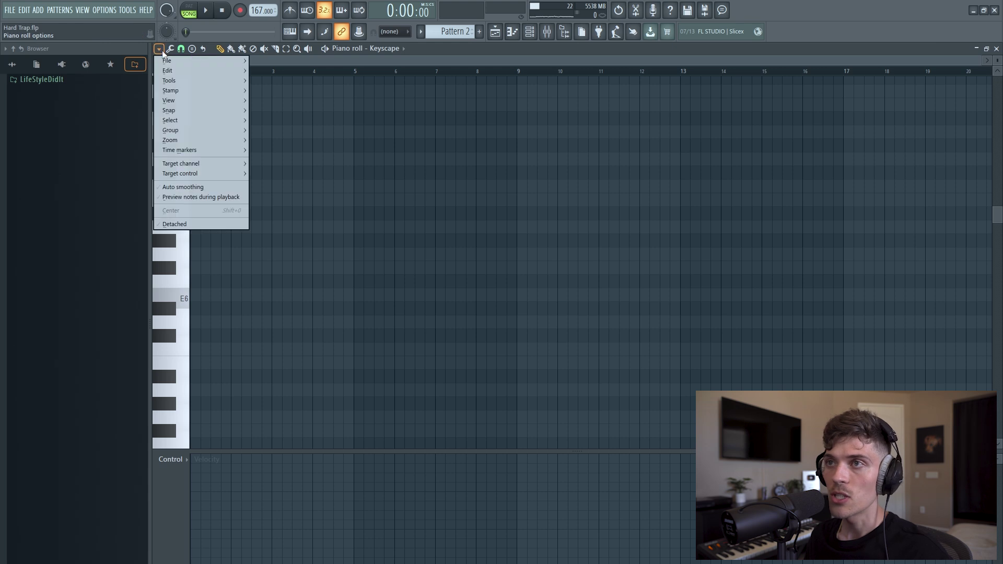
mouse_move(178, 98)
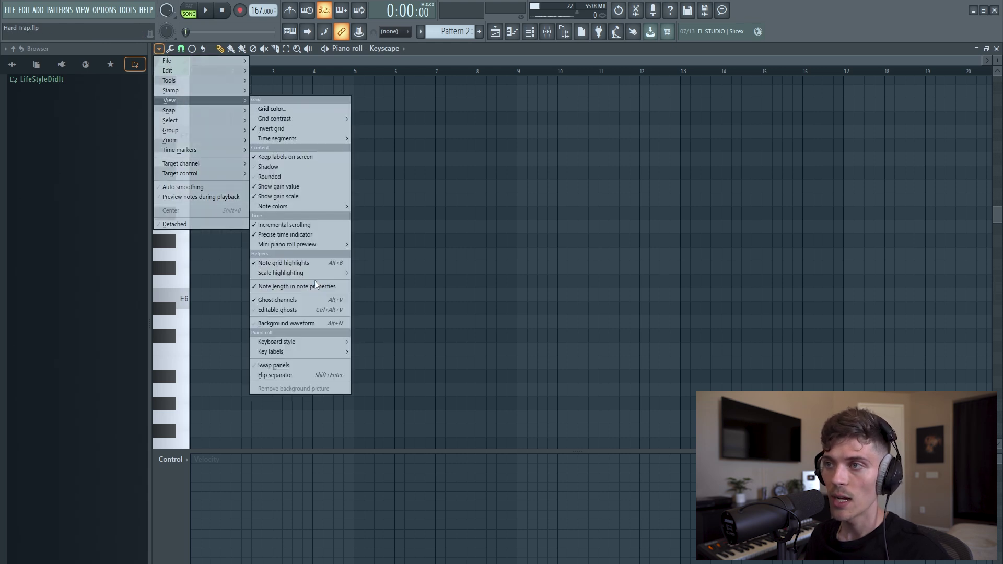
mouse_move(315, 275)
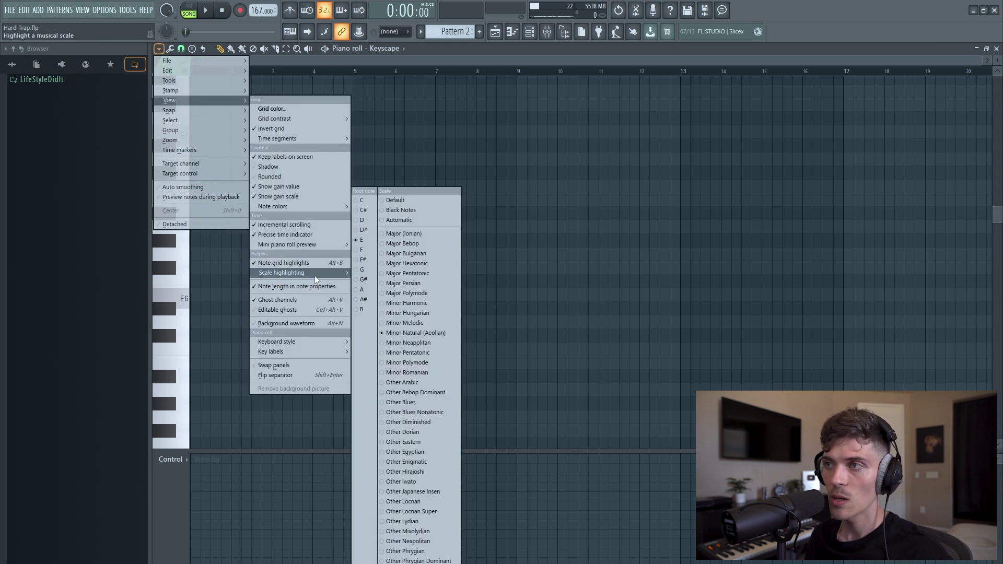
click(365, 259)
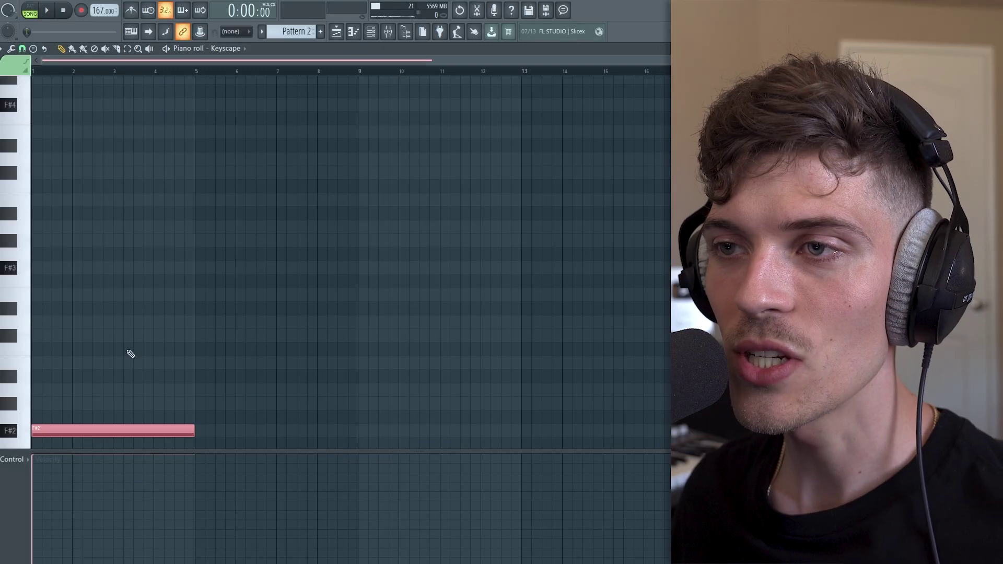
Play the song and add a second four-bar F#2 note at bar 5 in the Keyscape piano roll
scroll(104, 329, down, 4)
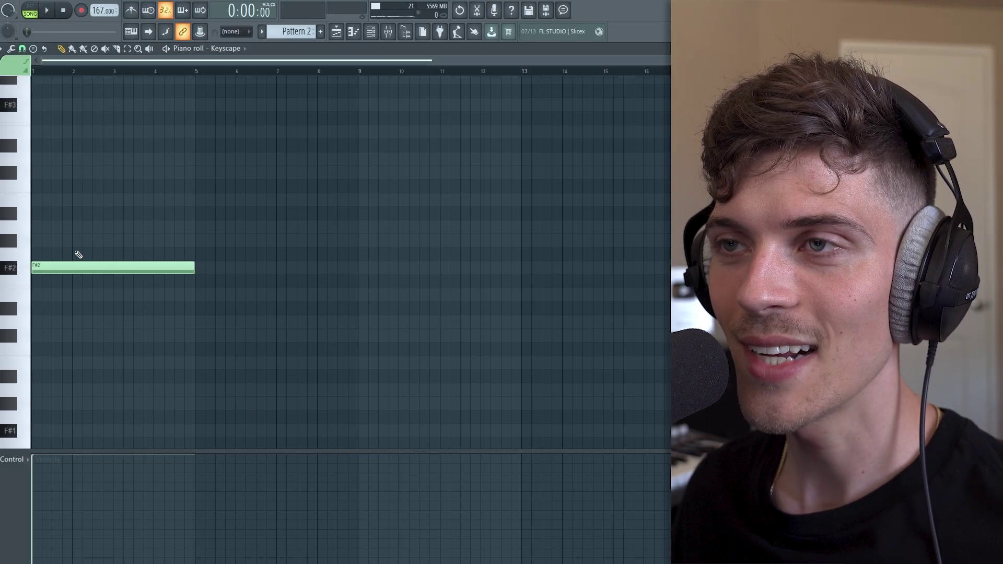
drag(73, 235, 133, 327)
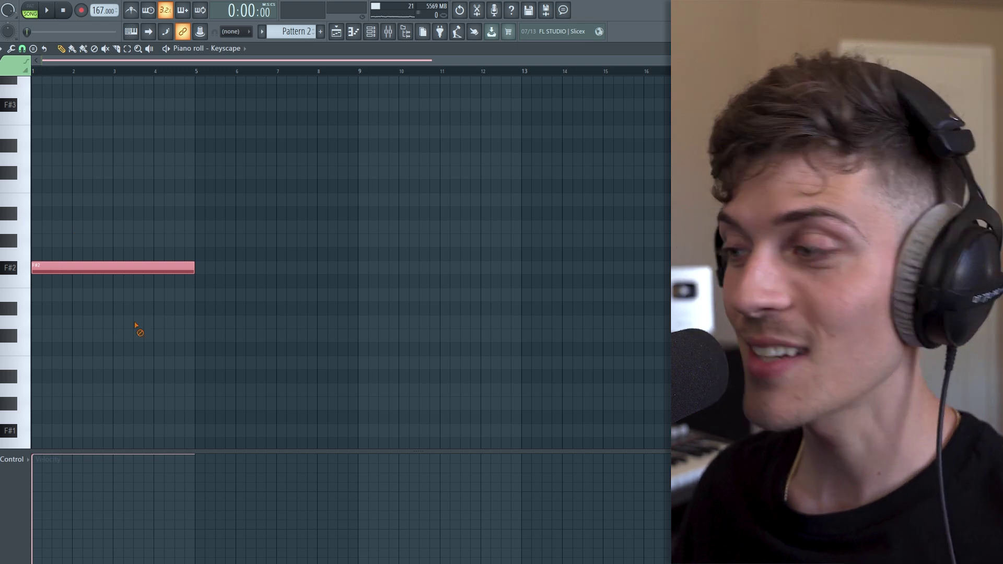
click(138, 326)
key(space)
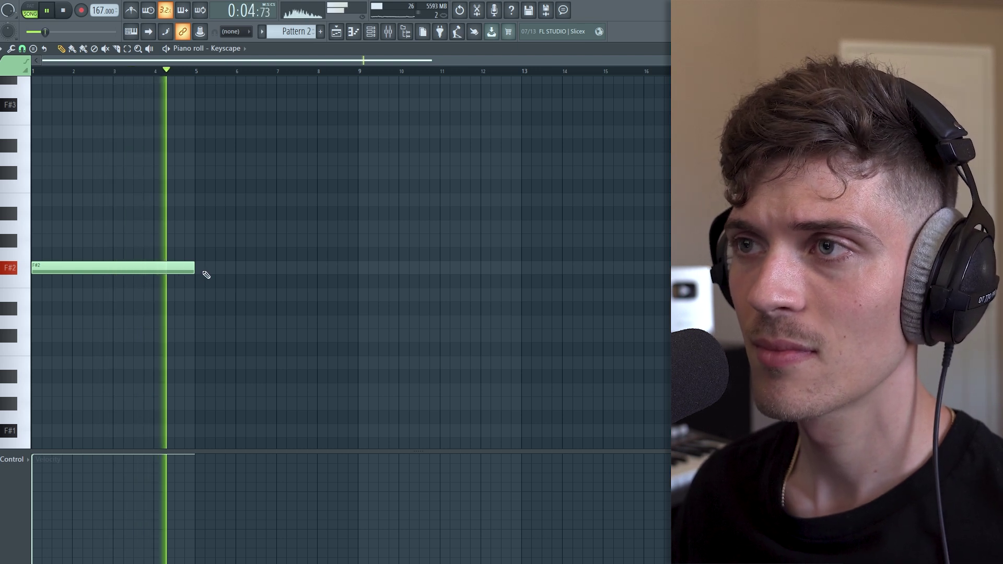
click(198, 268)
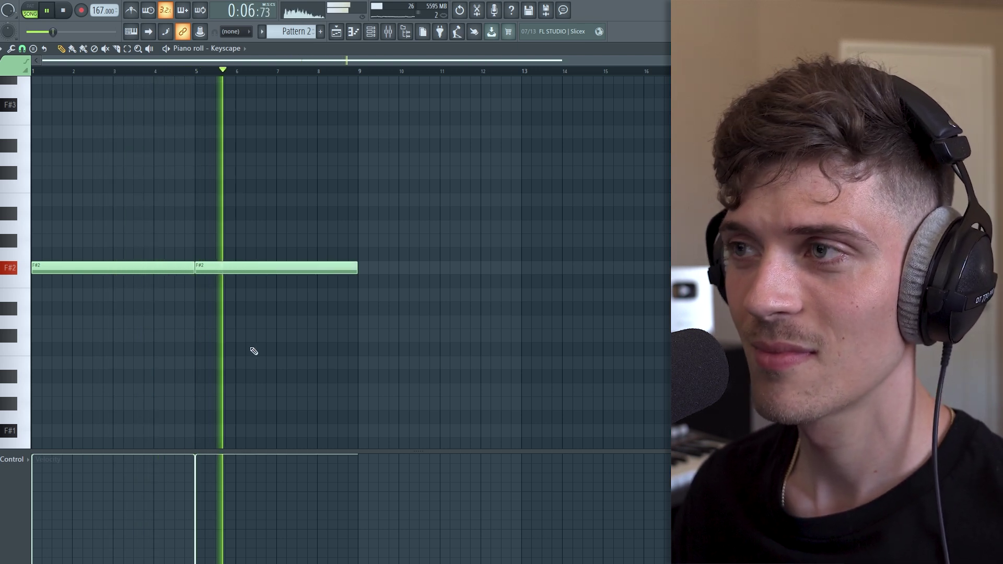
Add a four-bar C#2 note at bar 9 and a four-bar D2 note at bar 13
scroll(289, 73, up, 1)
scroll(289, 77, up, 1)
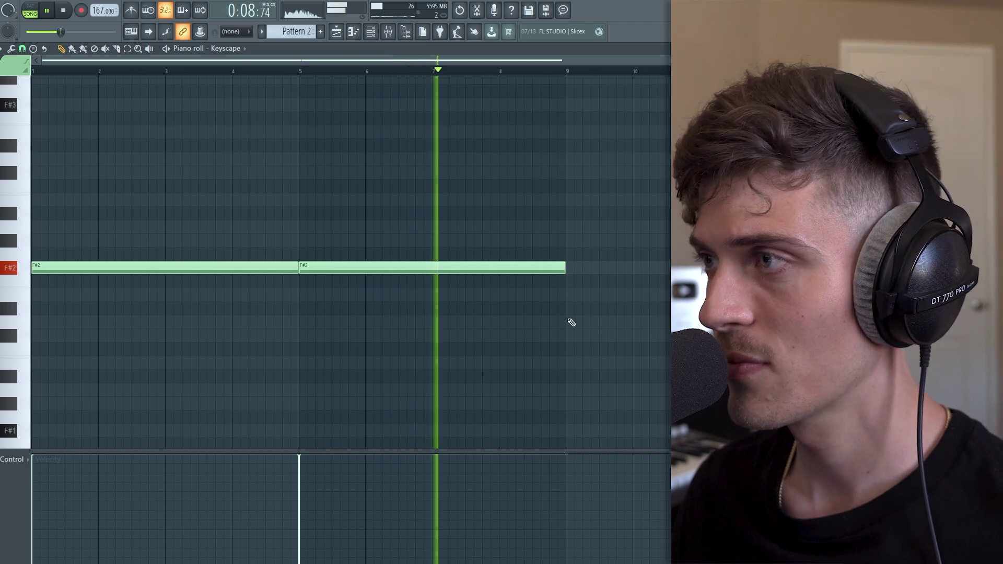
click(571, 336)
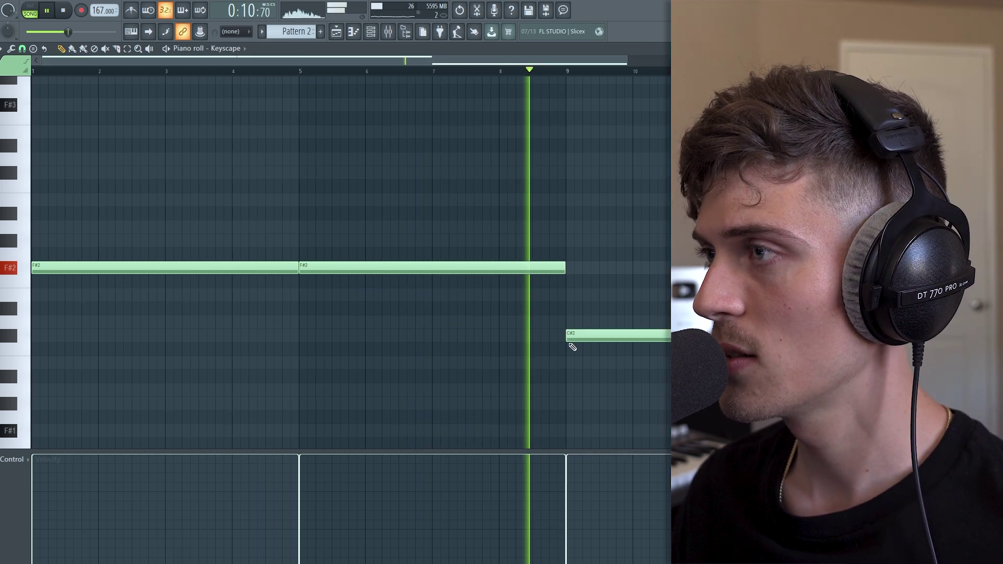
scroll(368, 77, down, 1)
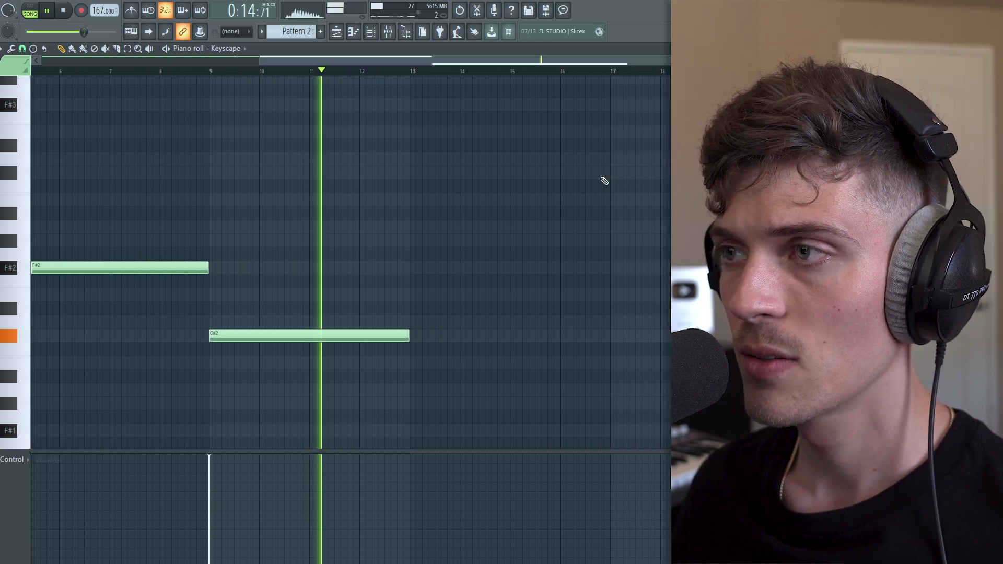
click(414, 322)
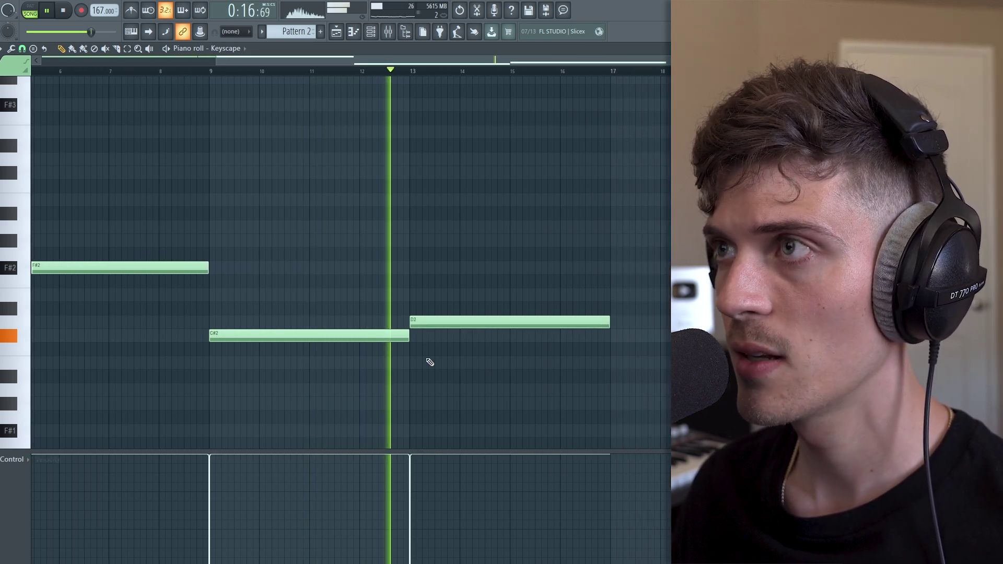
Double all four bass notes in the Keyscape piano roll with copies one octave higher
scroll(387, 75, down, 1)
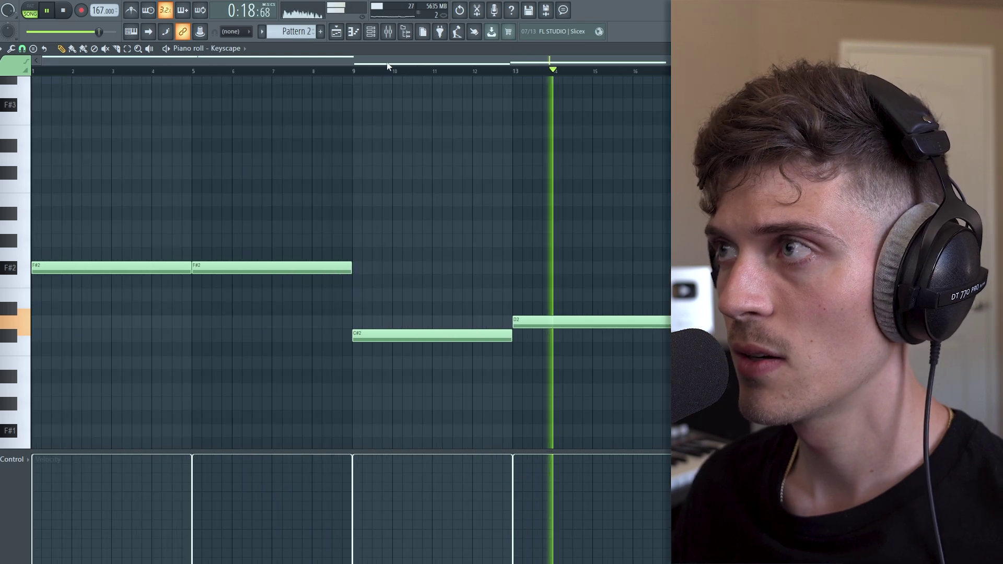
drag(580, 336, 32, 230)
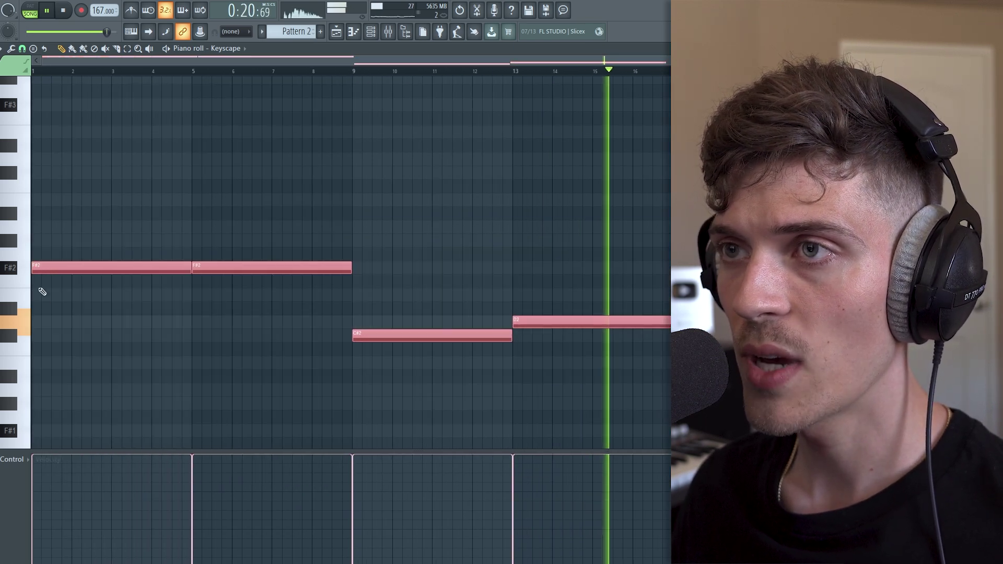
key(ctrl+d)
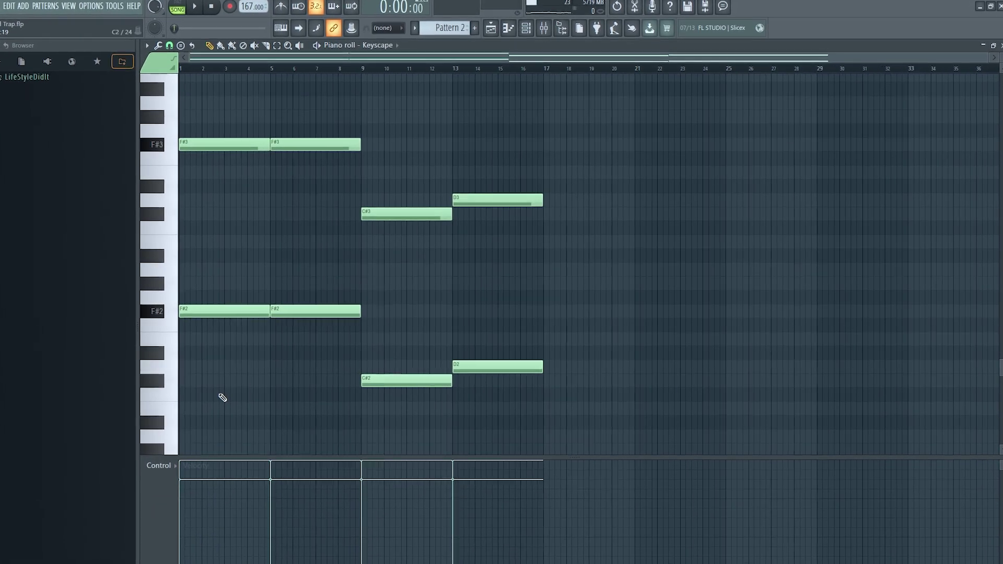
Try out four-bar A2 and C#3 harmony notes above the F#2 note at bar 1
drag(201, 292, 327, 341)
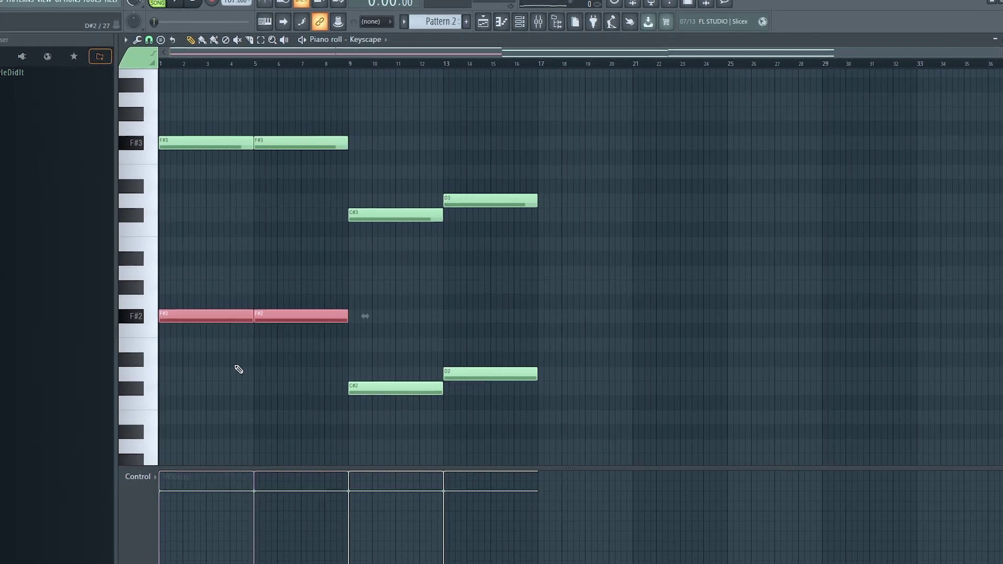
click(157, 300)
click(163, 273)
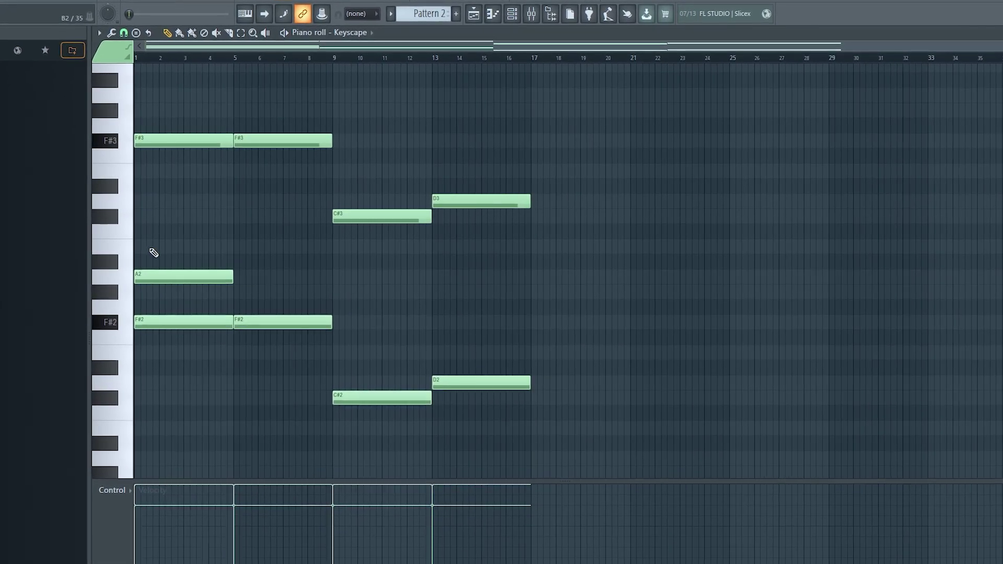
click(151, 217)
drag(157, 300, 175, 362)
drag(149, 269, 157, 285)
drag(149, 209, 164, 240)
click(168, 268)
right_click(149, 283)
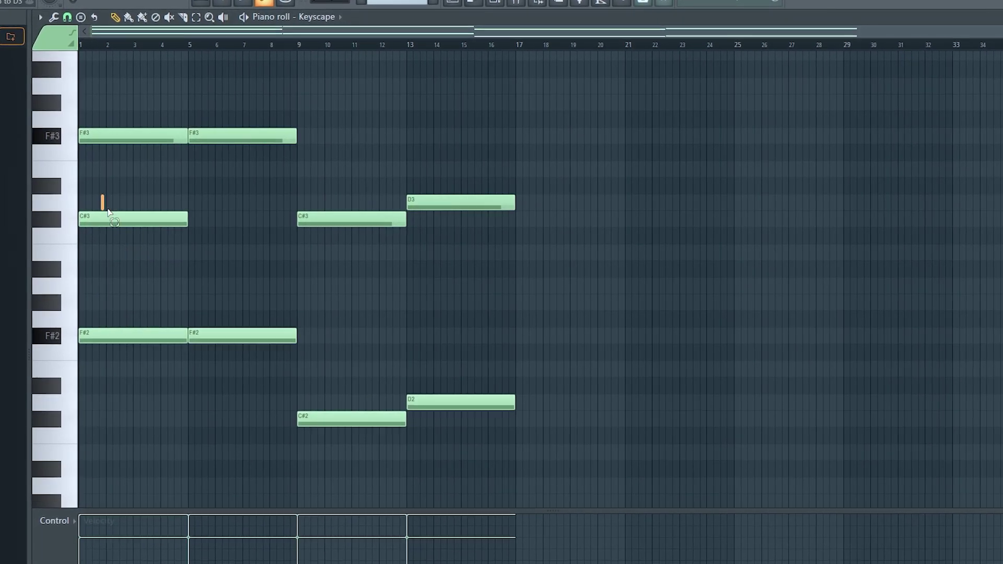
drag(120, 201, 160, 253)
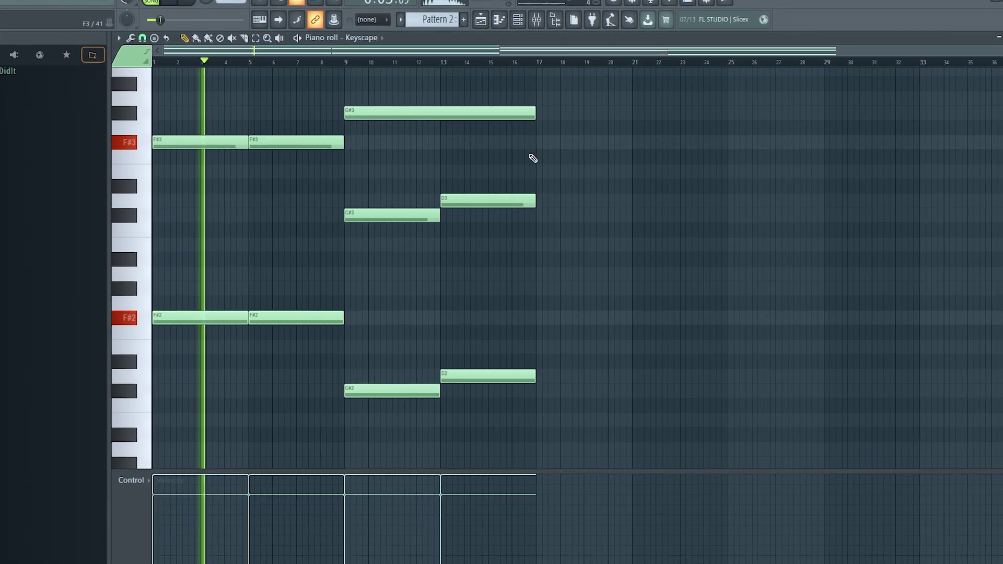
Add an eight-bar C#4 note at bar 1 and raise the G#3 note at bar 9 by an octave
scroll(529, 162, up, 4)
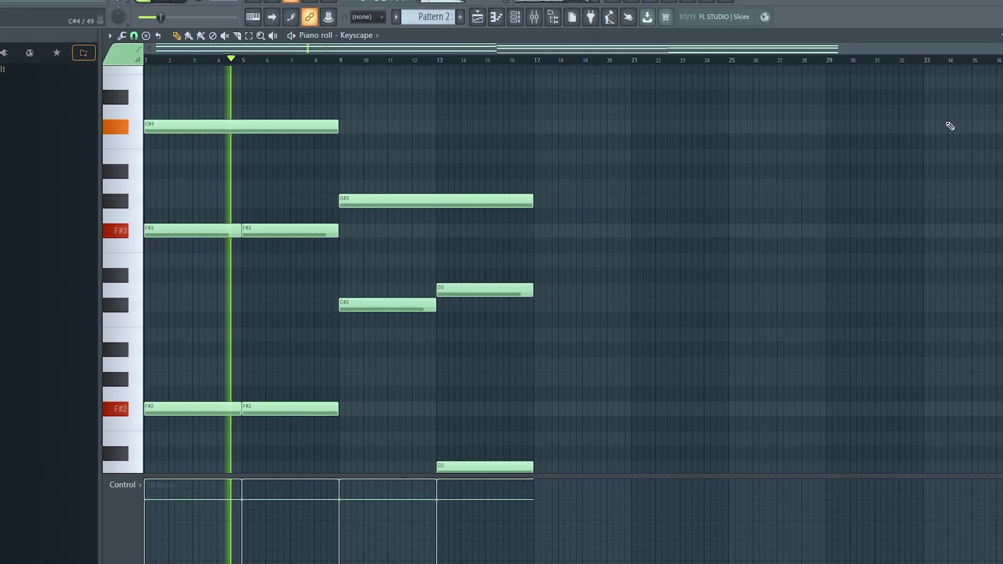
scroll(529, 262, down, 1)
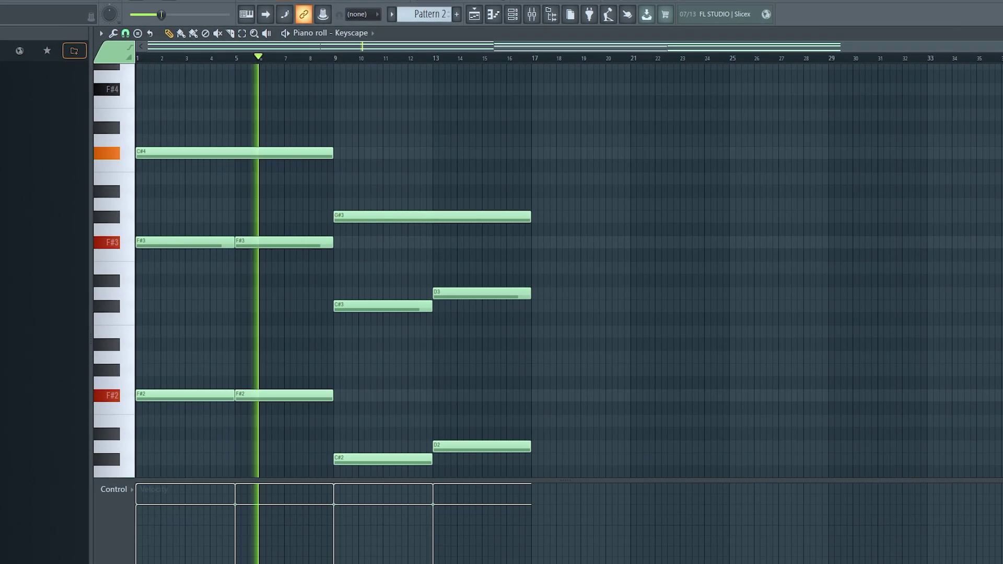
scroll(856, 192, down, 2)
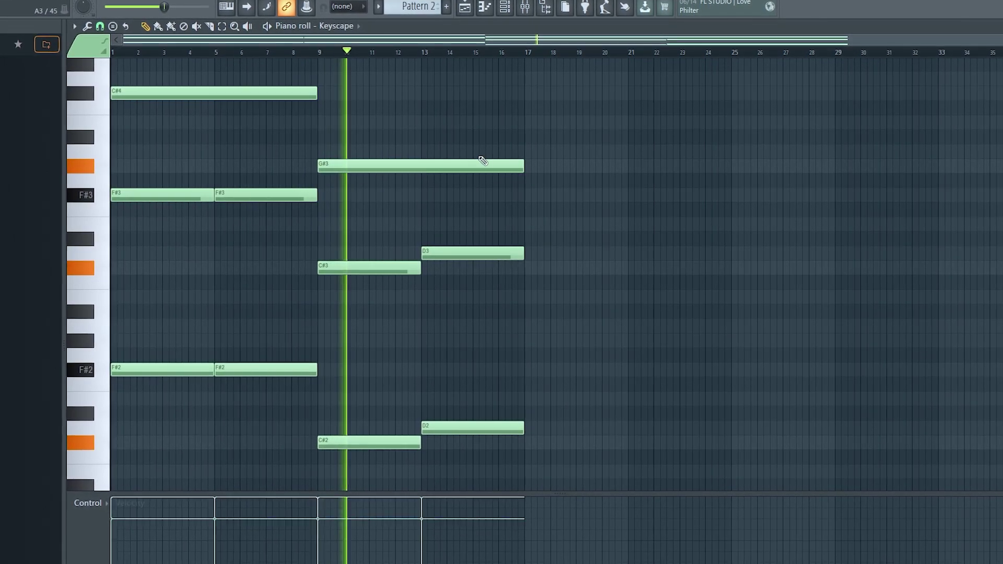
click(376, 165)
key(ctrl+Up)
key(space)
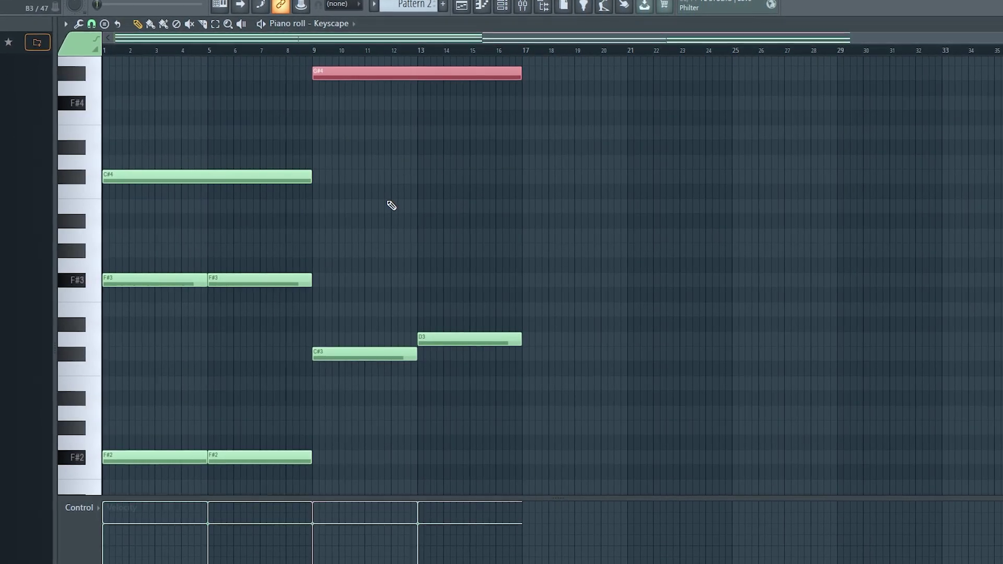
key(ctrl+d)
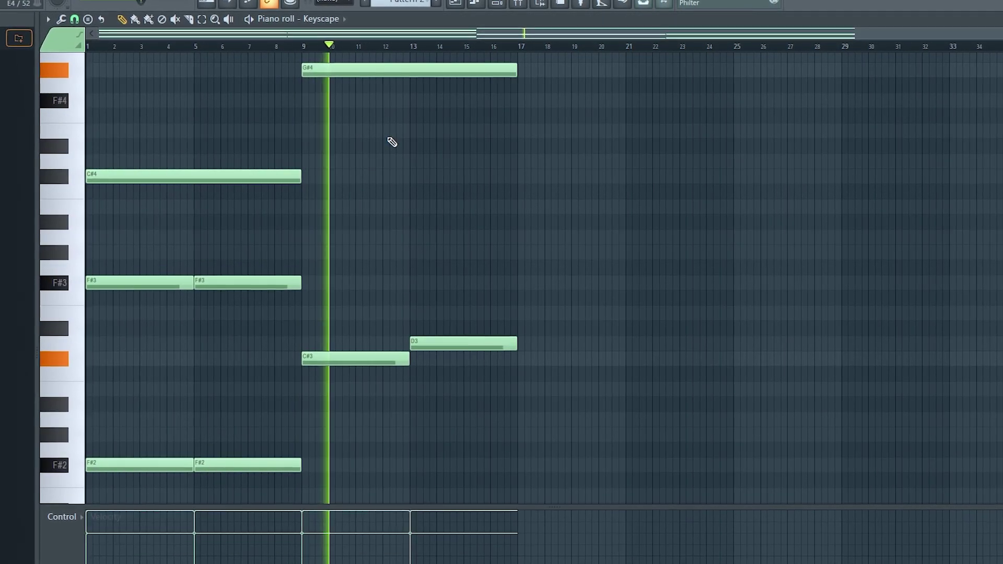
Add an A4 note at bar 13 and trim it and the G#4 note to four bars each
scroll(388, 193, up, 3)
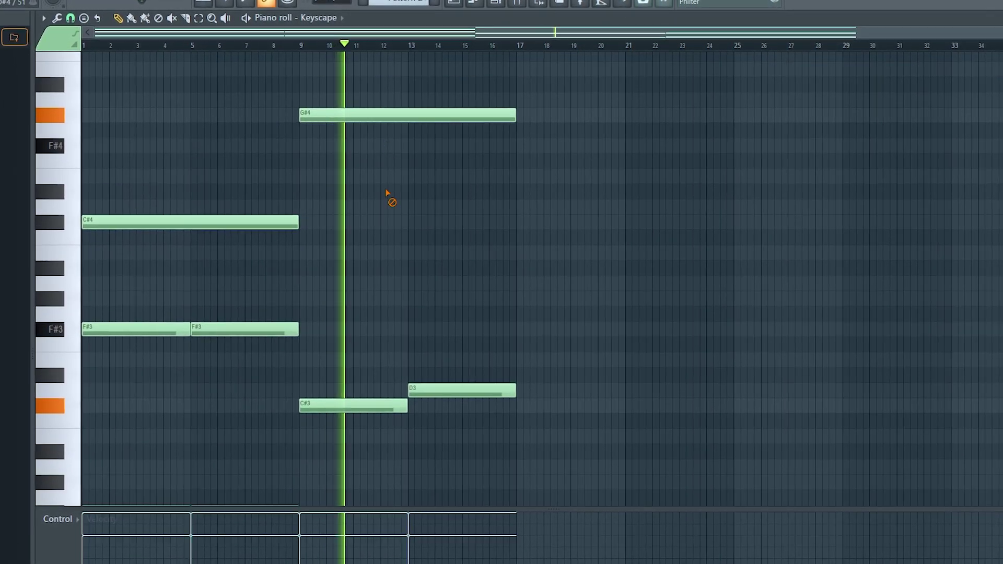
click(407, 99)
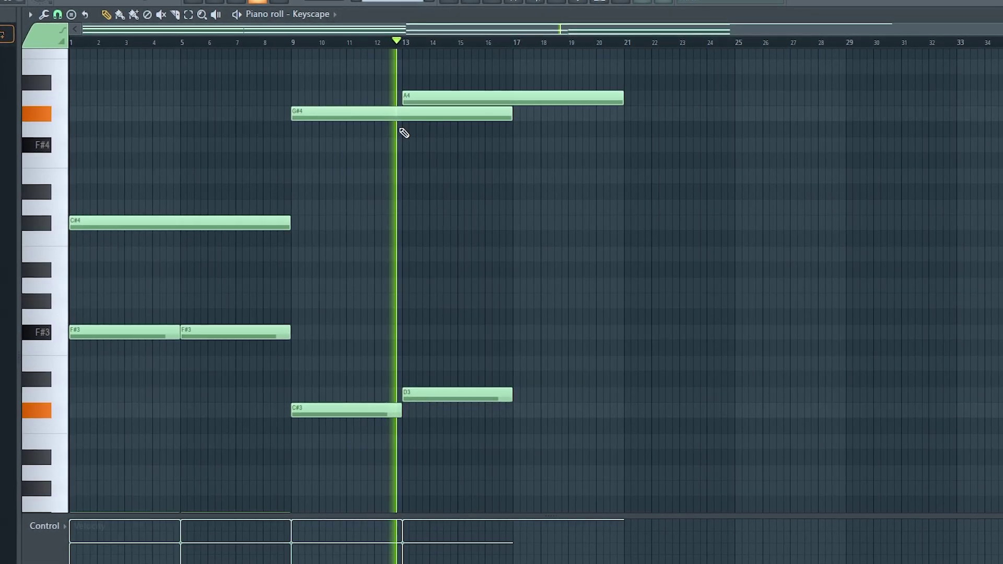
drag(506, 117, 395, 130)
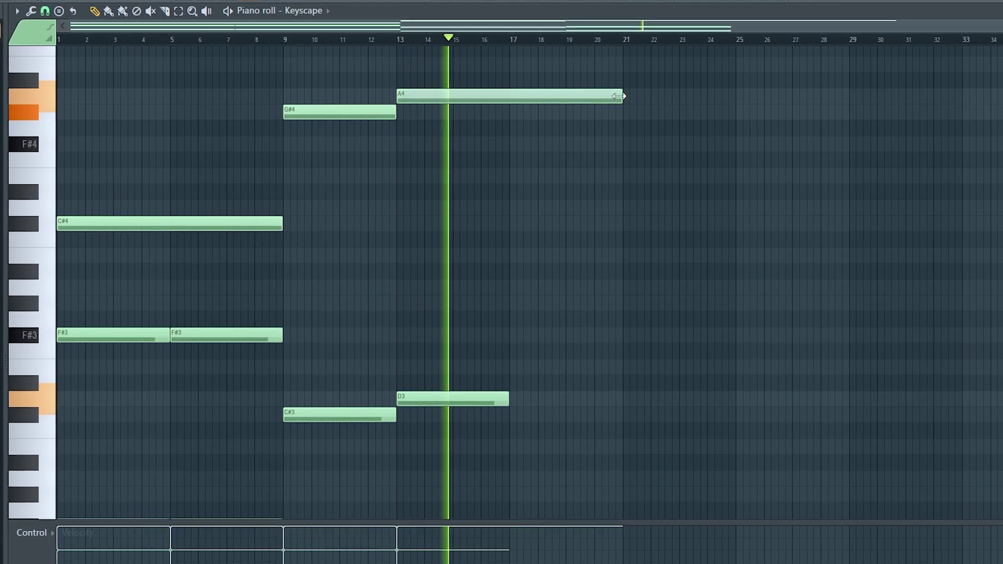
drag(619, 96, 511, 105)
Stop playback and lower the A4 note at bar 13 by an octave to A3
key(space)
ctrl+click(450, 97)
key(ctrl+Down)
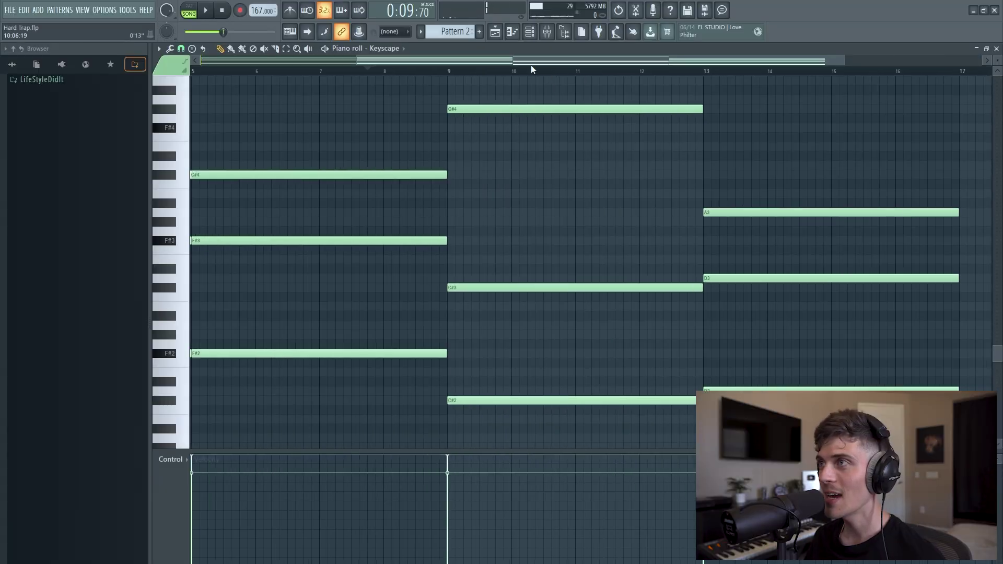
Draw a short descending C#5, B4, A4, G#4 run in quarter-bar steps from bar 16 and double it an octave higher
drag(465, 61, 670, 86)
scroll(642, 155, up, 2)
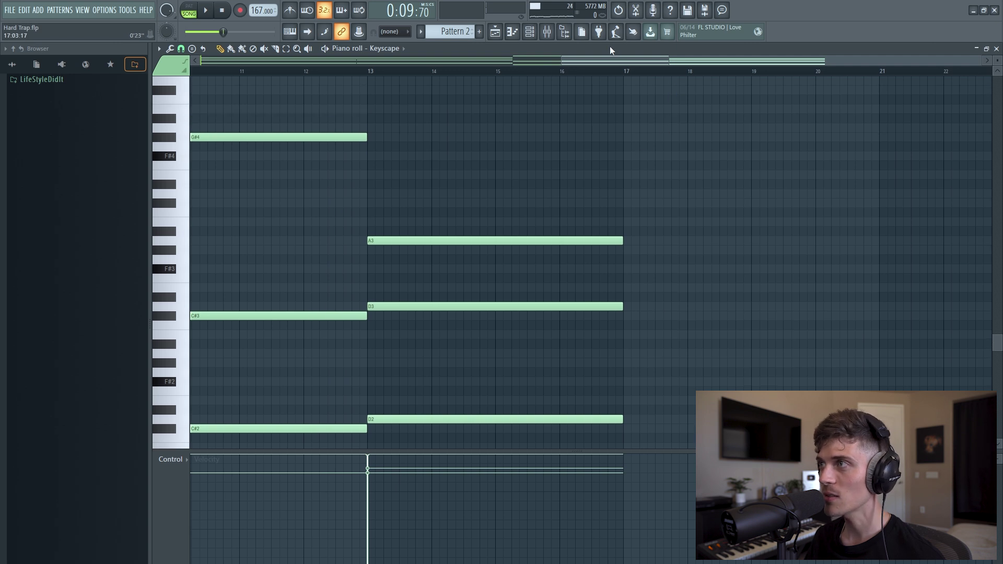
scroll(622, 84, up, 1)
scroll(678, 136, up, 4)
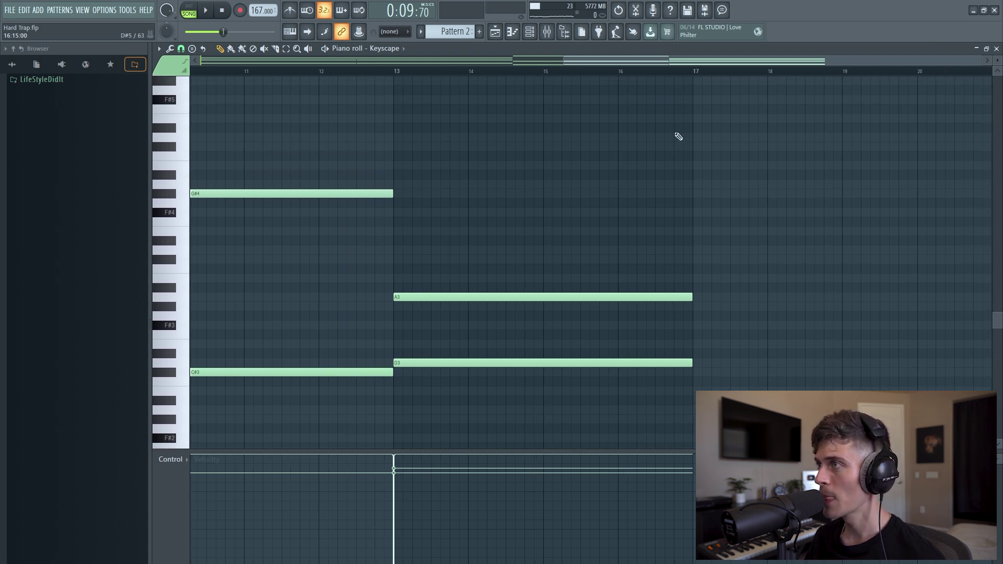
click(629, 146)
right_click(633, 149)
click(632, 147)
click(645, 166)
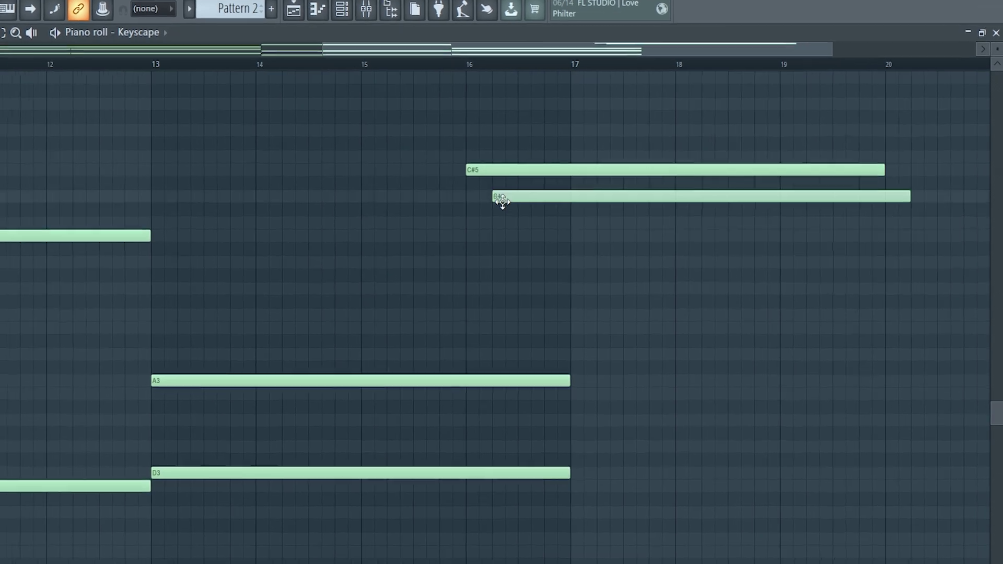
click(522, 224)
click(546, 238)
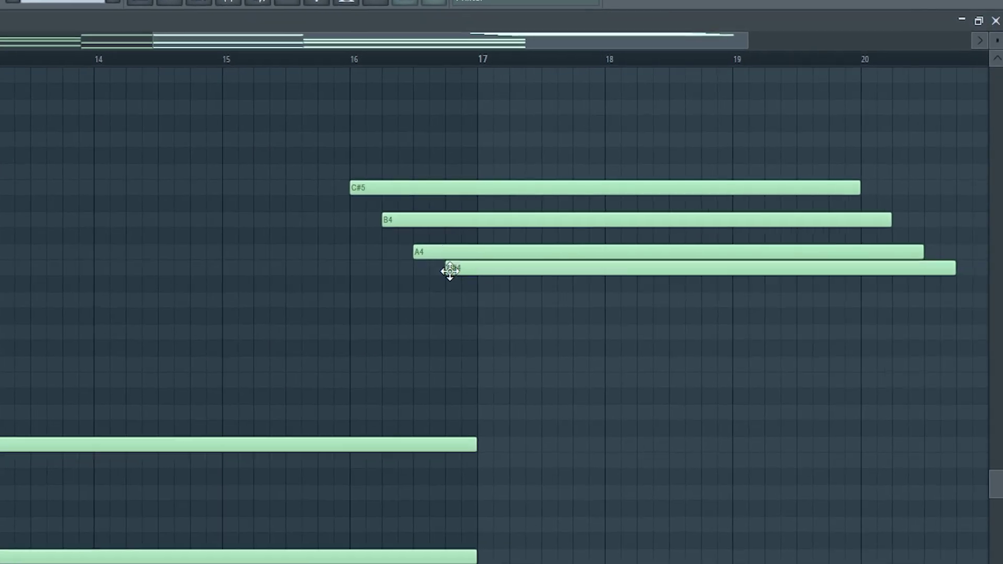
drag(484, 137, 681, 257)
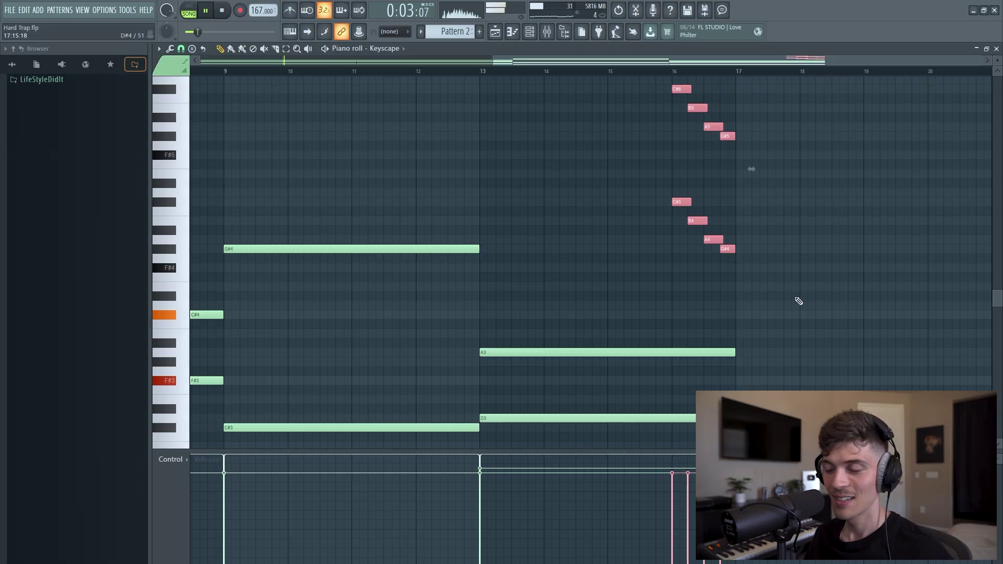
Randomize the velocities of the selected run notes in bar 16 and play the song through the pattern
key(alt+r)
click(560, 408)
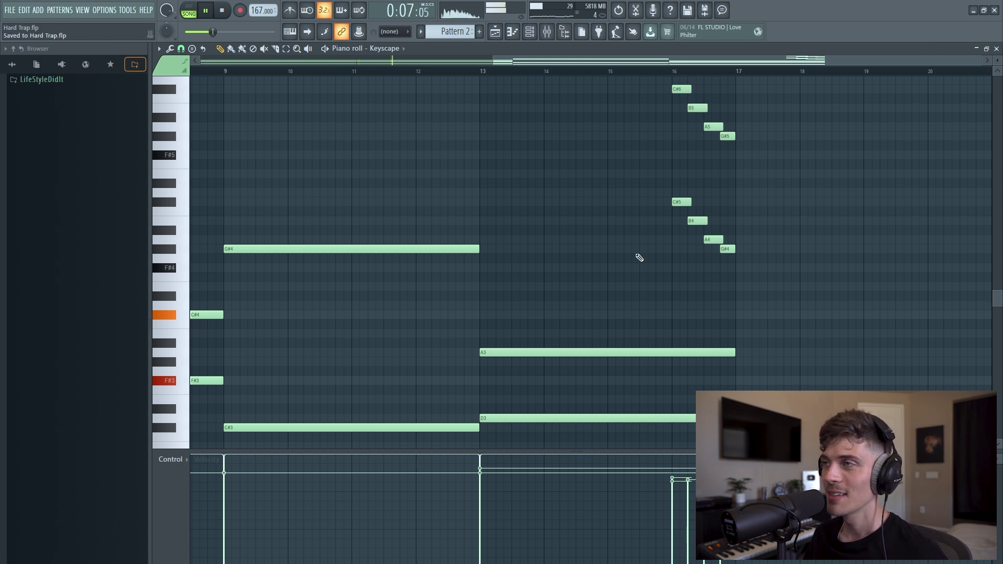
scroll(426, 77, down, 3)
key(space)
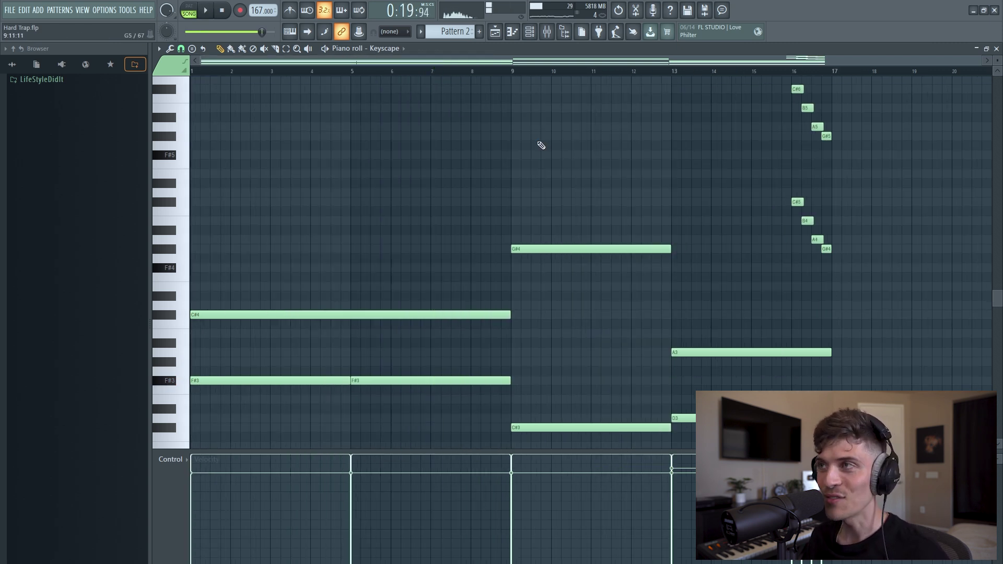
Load Violin - Eternal in another Analog Lab V and place F#5, D5 and C#5 notes at bars 1, 3 and 4
key(F6)
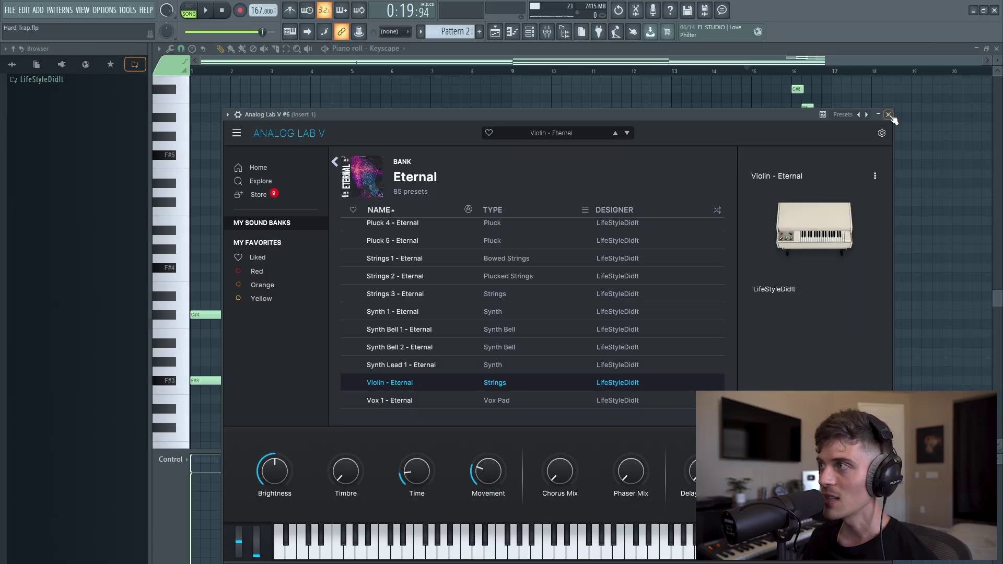
click(890, 116)
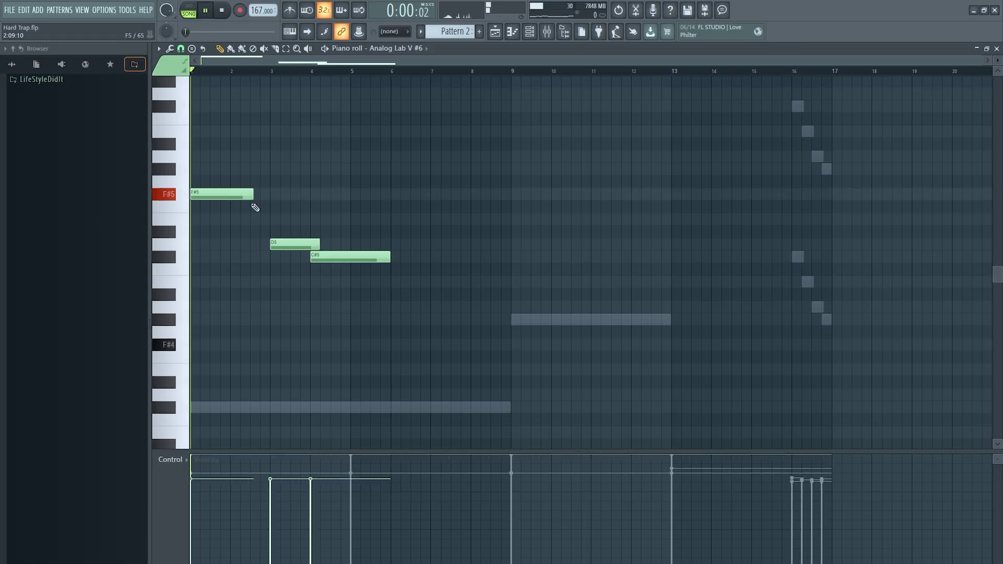
key(space)
click(530, 32)
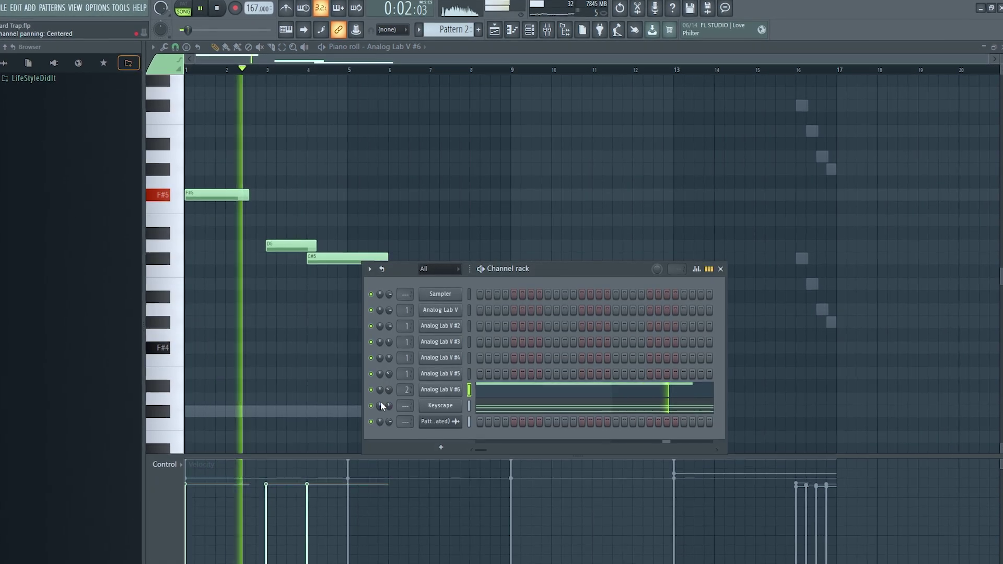
key(F6)
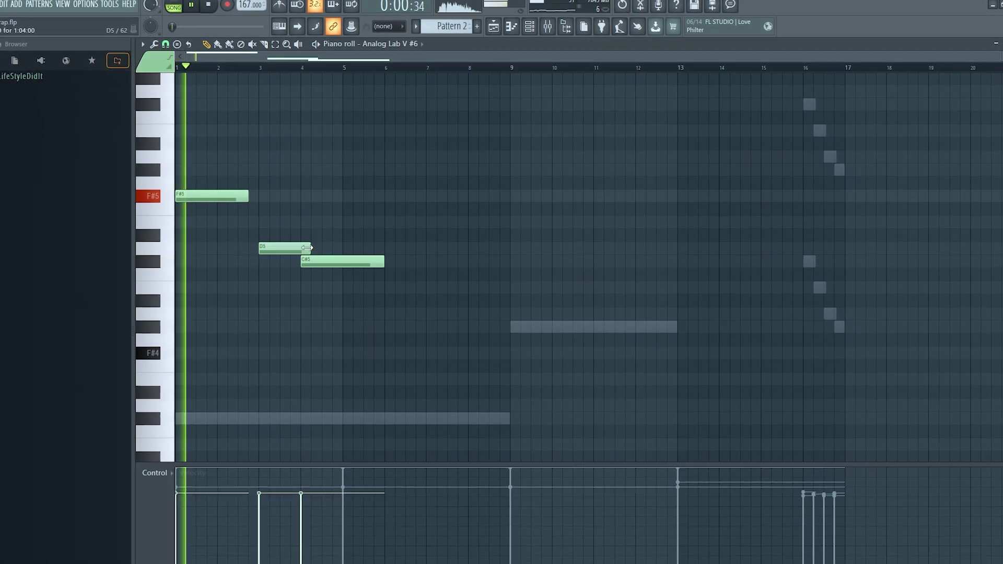
Resize the violin notes so F#5 lasts two bars and D5 and C#5 last one bar each
drag(311, 248, 303, 248)
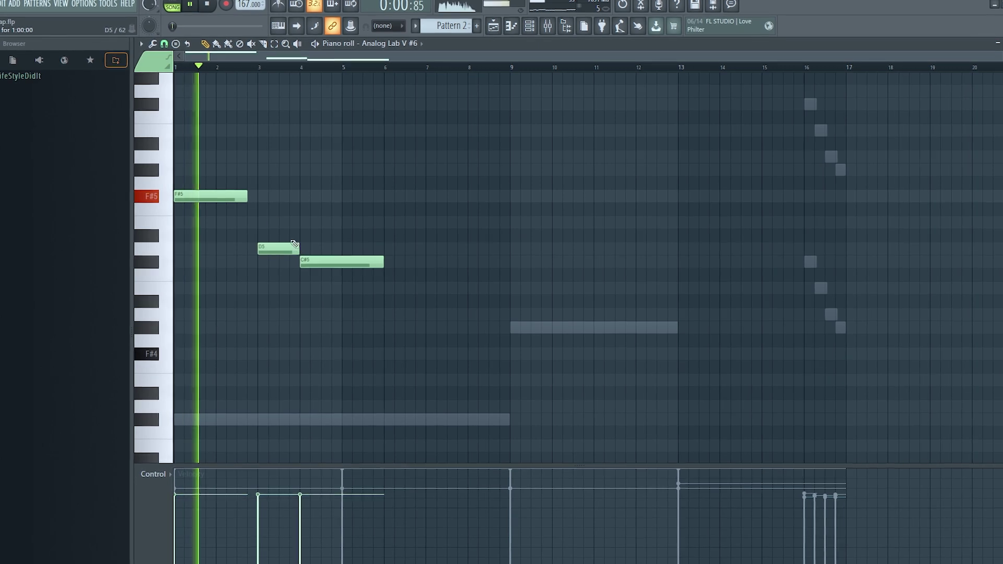
drag(250, 195, 261, 197)
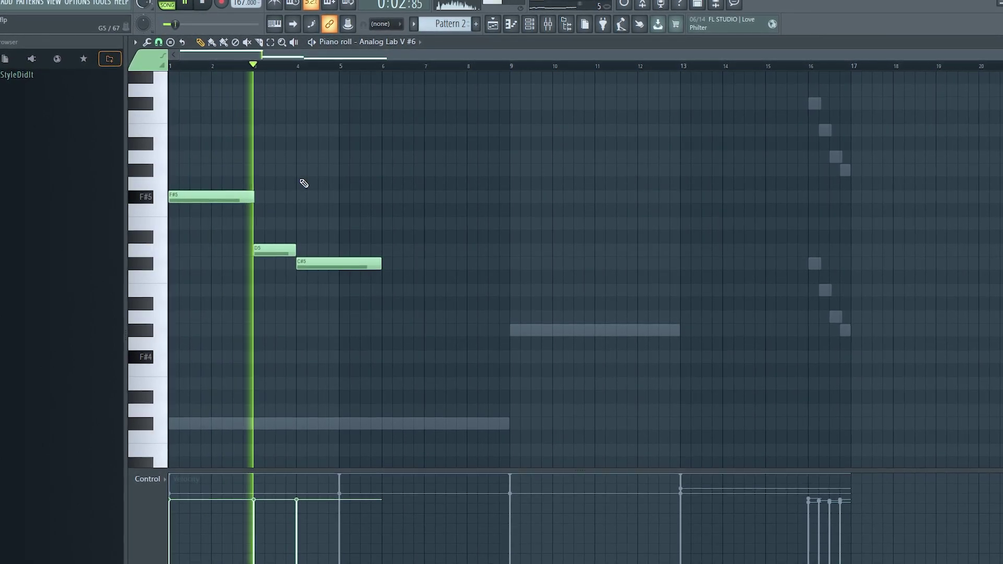
drag(383, 265, 337, 266)
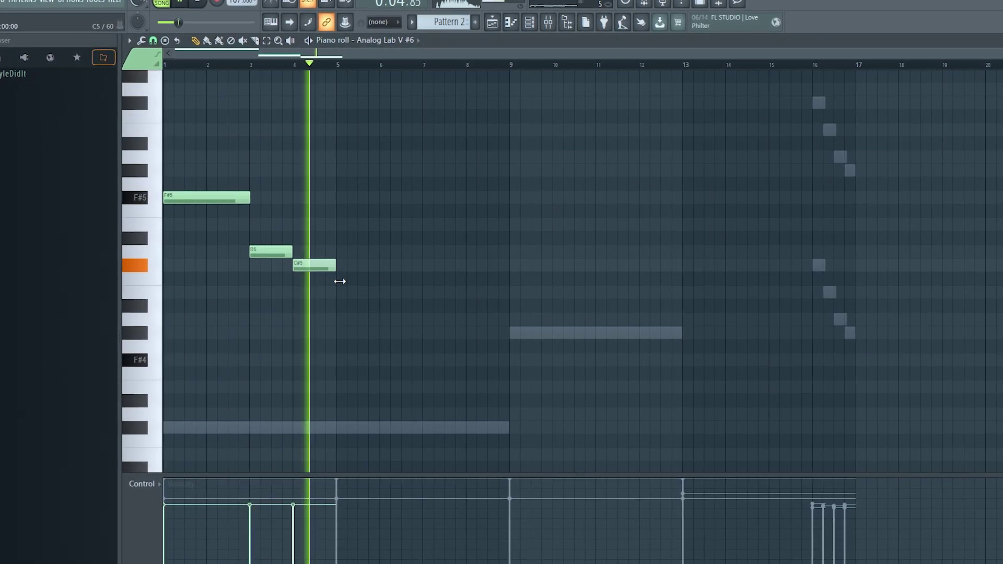
Add a 1.5-bar A4 note at bar 5 and a G#4 note about 1.25 bars long at bar 7
click(340, 333)
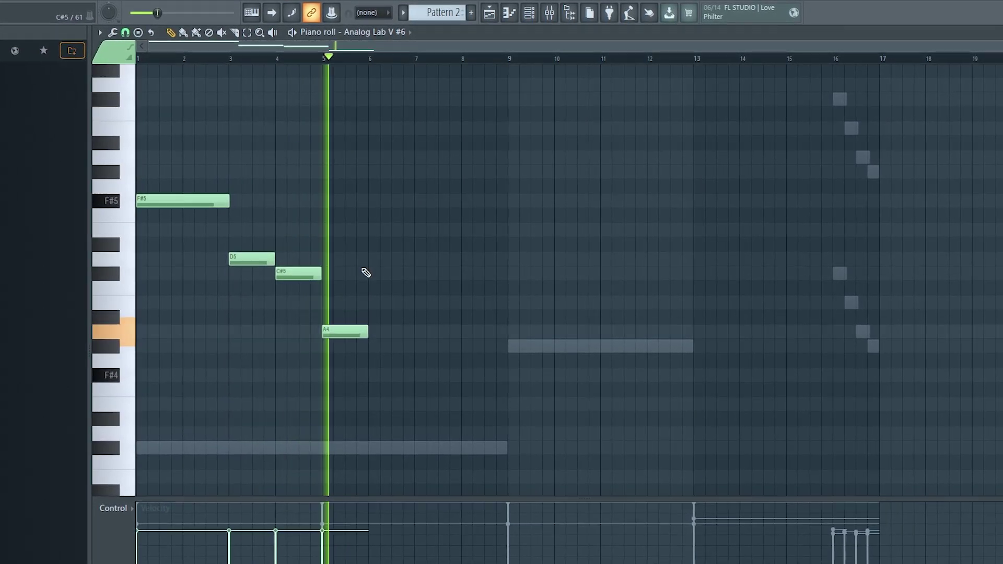
drag(367, 337, 388, 338)
click(433, 349)
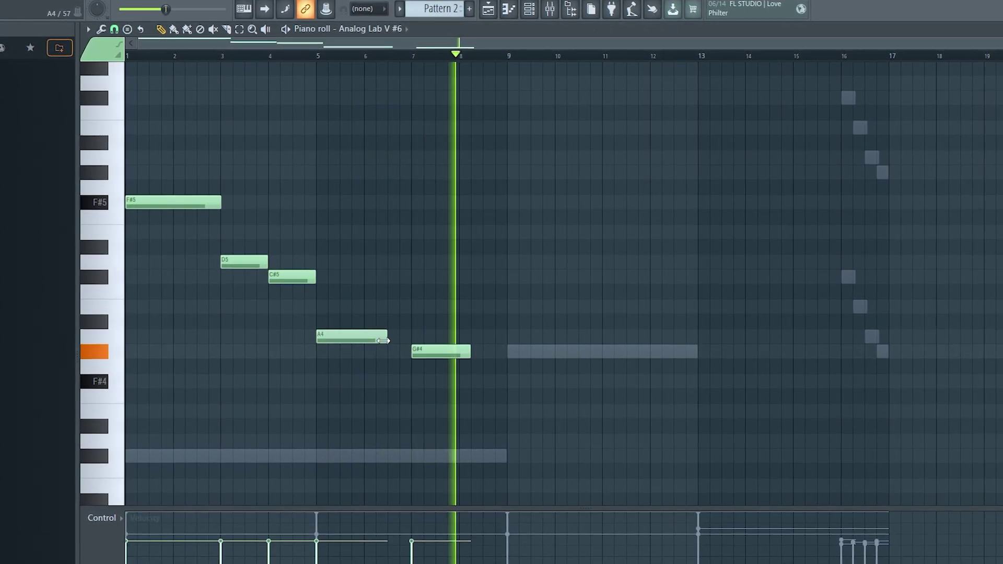
Add a 1.5-bar C#6 note at bar 9 in place of a trial B5 note
click(512, 124)
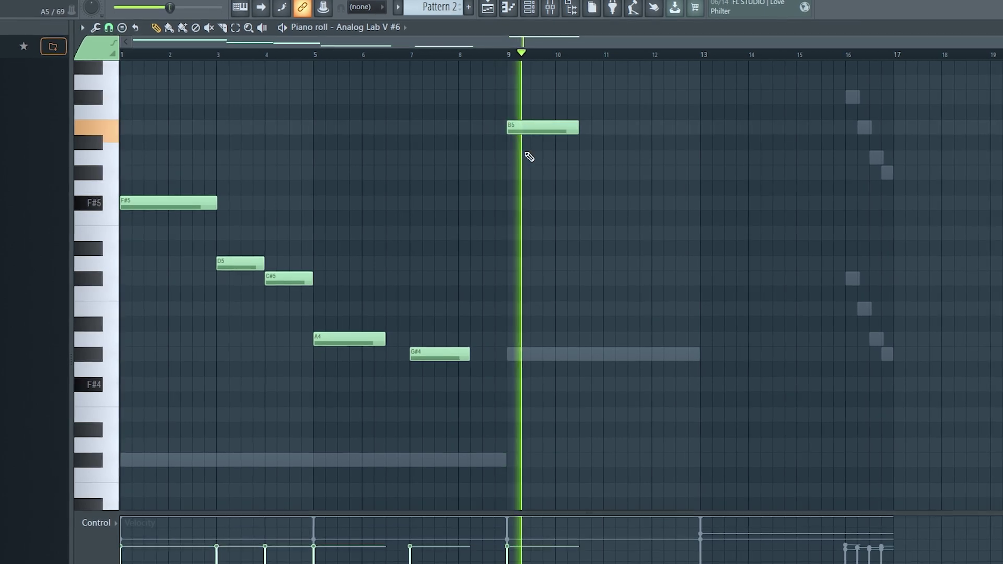
scroll(533, 178, up, 3)
right_click(533, 178)
click(533, 142)
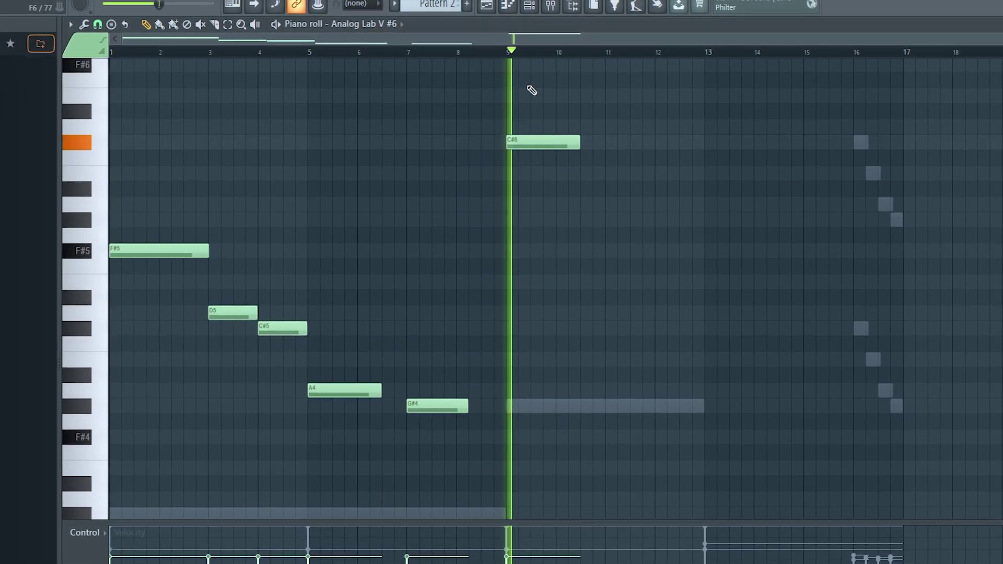
scroll(648, 157, up, 3)
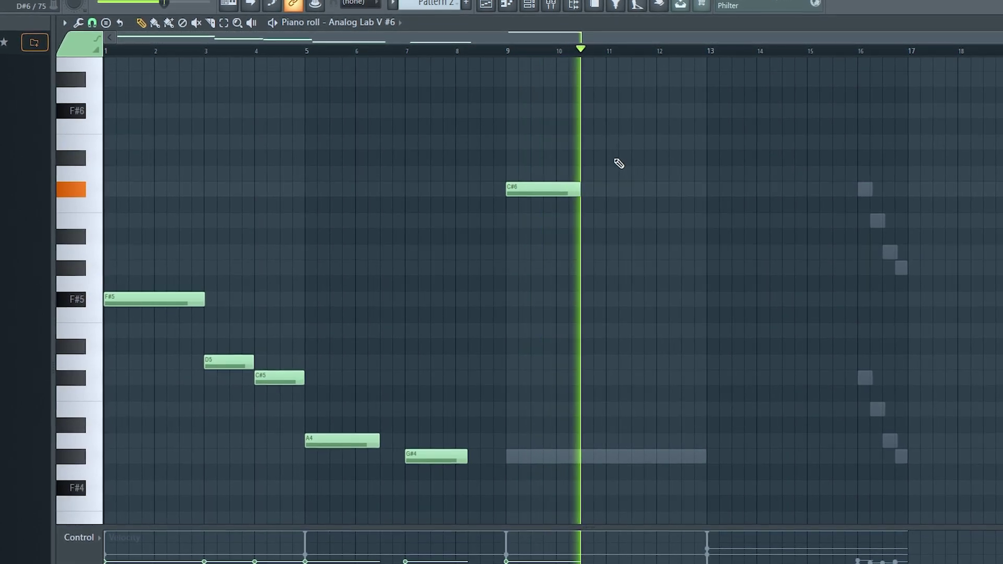
Add a 1.5-bar D6 note at bar 11 in place of a trial E6, and lengthen the C#6 to two bars
click(608, 144)
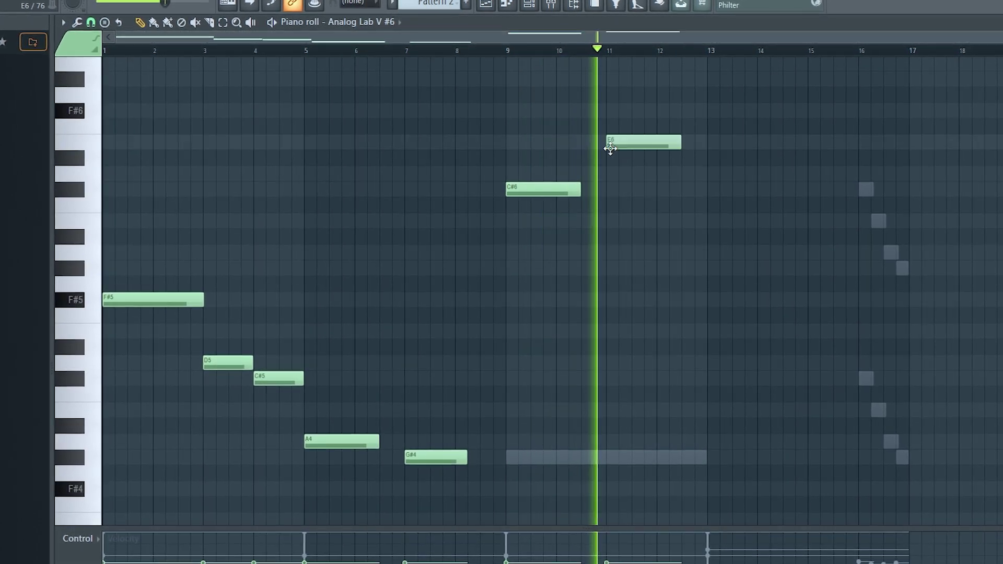
click(622, 175)
right_click(634, 142)
drag(588, 194, 602, 195)
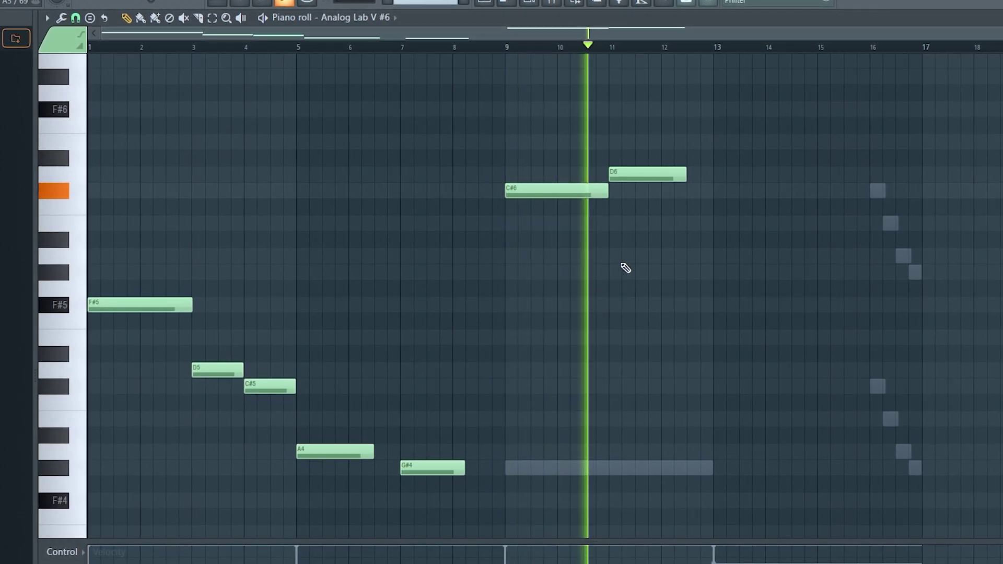
Add two-bar A5 and G#5 notes at bars 13 and 15, and lengthen the D6 to two bars
click(720, 257)
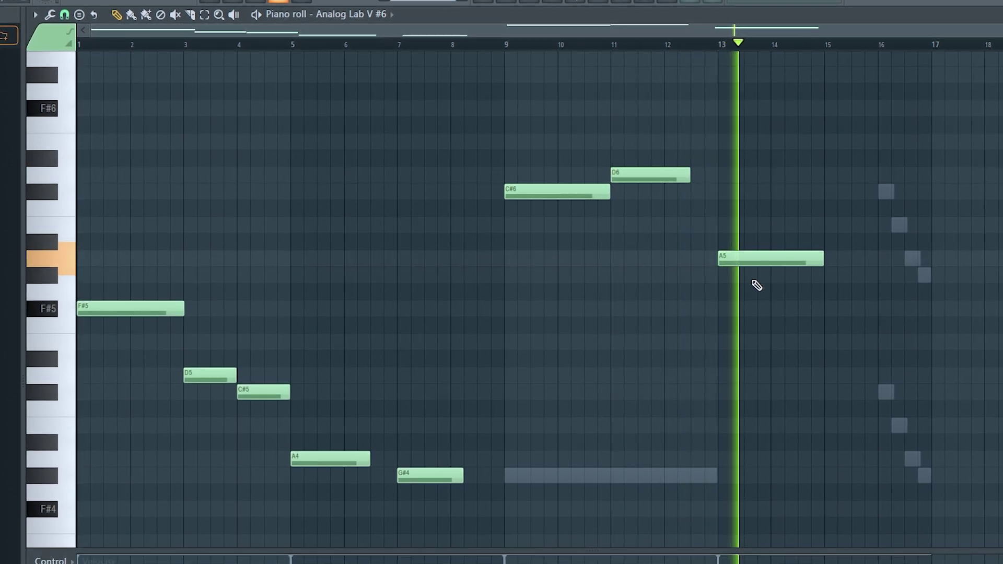
click(836, 282)
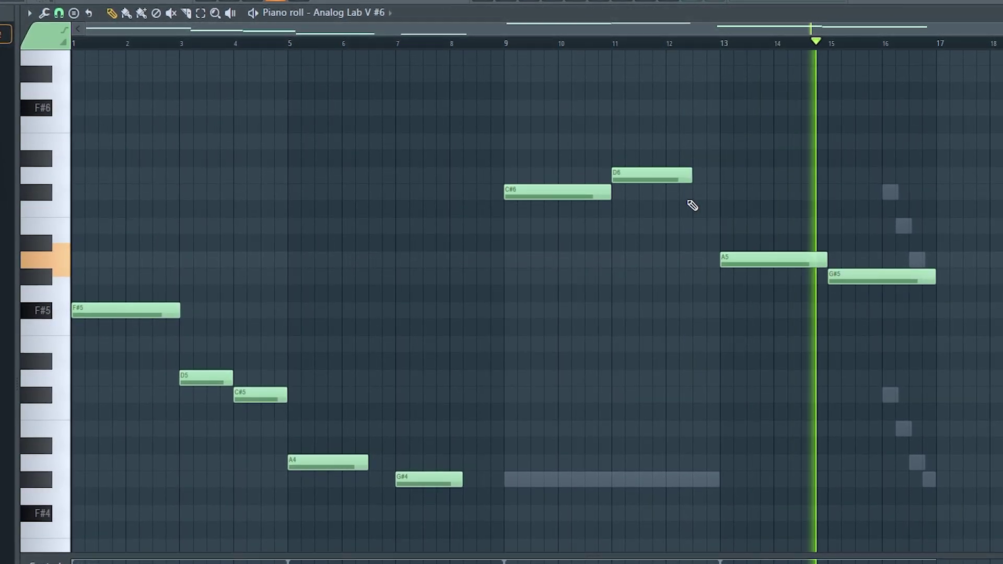
drag(695, 177, 721, 180)
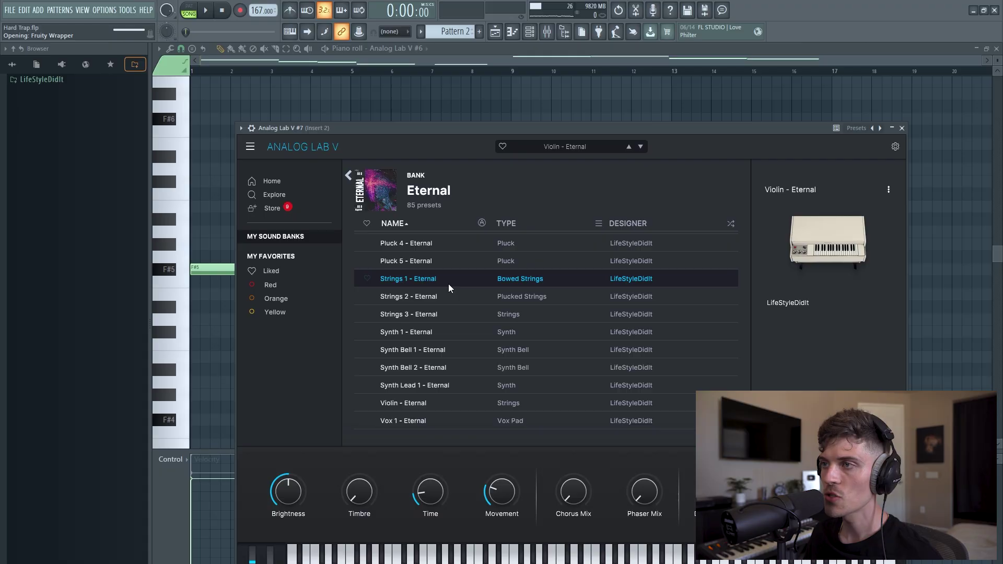
Copy the violin melody to the Analog Lab V #7 channel and play the arrangement
click(901, 128)
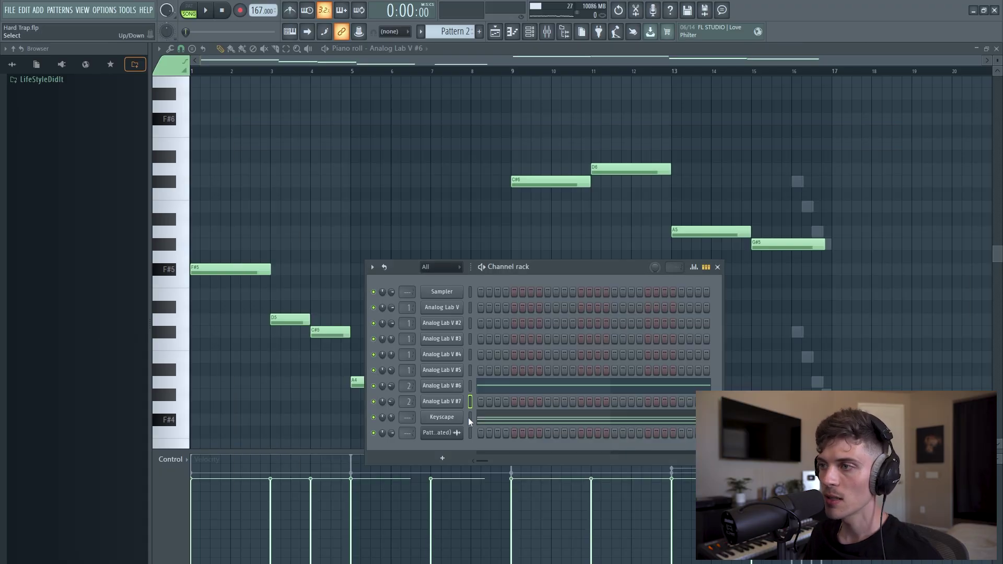
click(470, 401)
right_click(373, 401)
key(space)
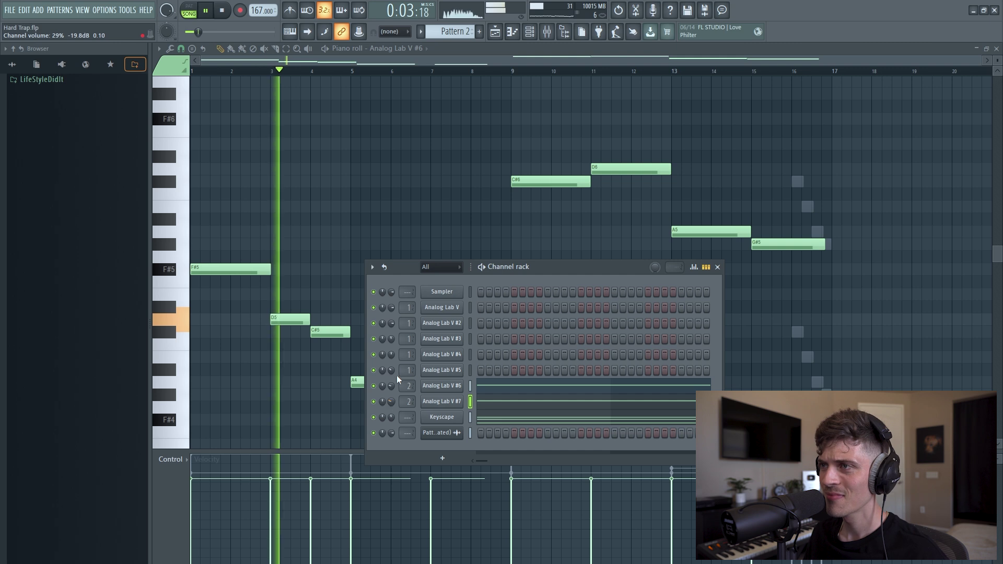
Return to the playlist, make its tracks slightly taller and save the project
drag(403, 265, 378, 224)
key(F6)
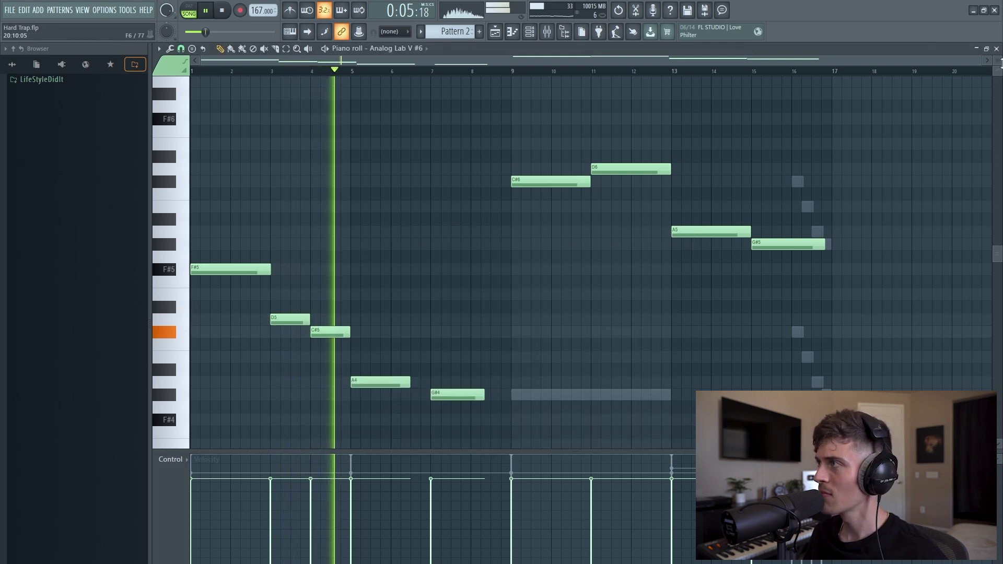
key(F5)
click(739, 130)
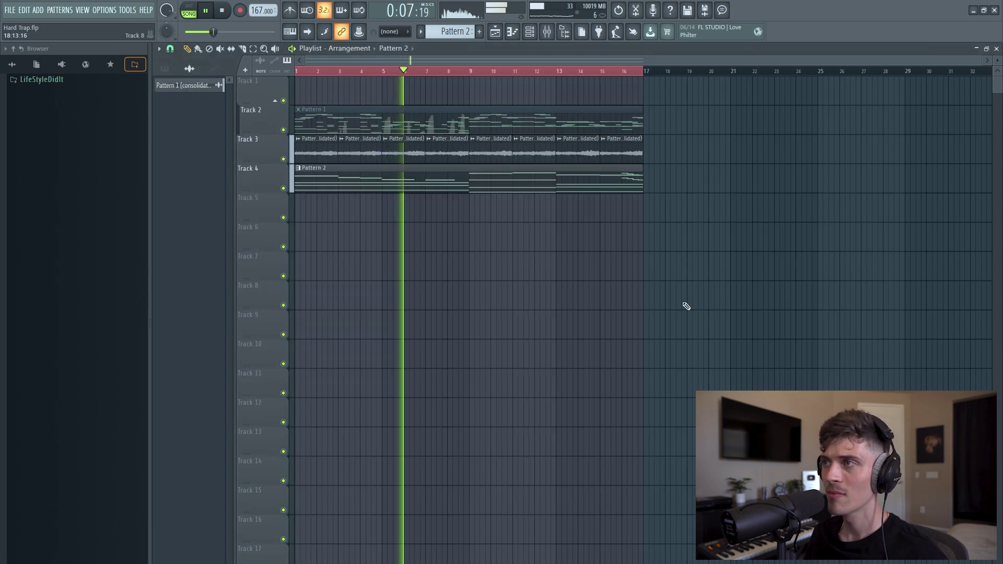
drag(997, 58, 876, 335)
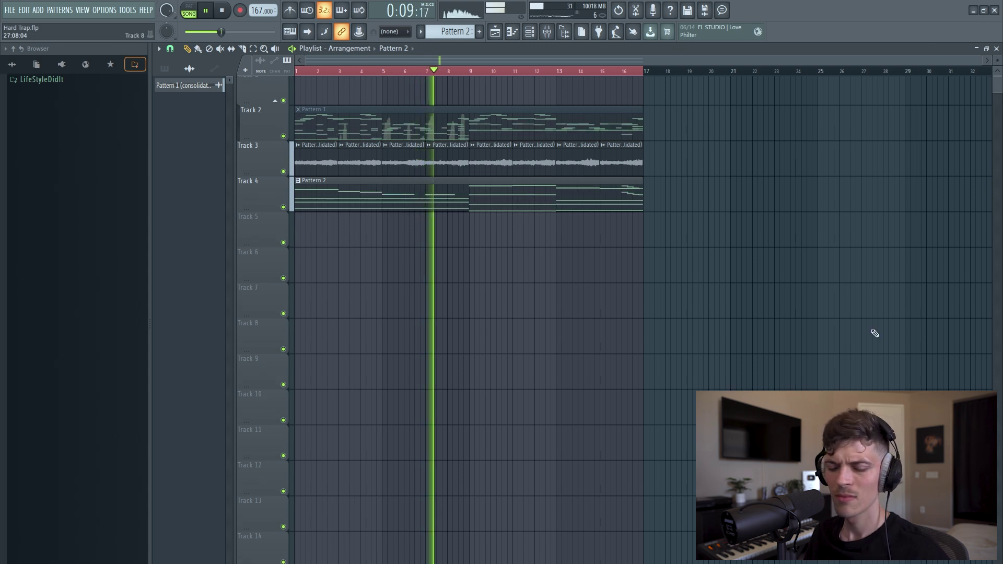
key(ctrl+s)
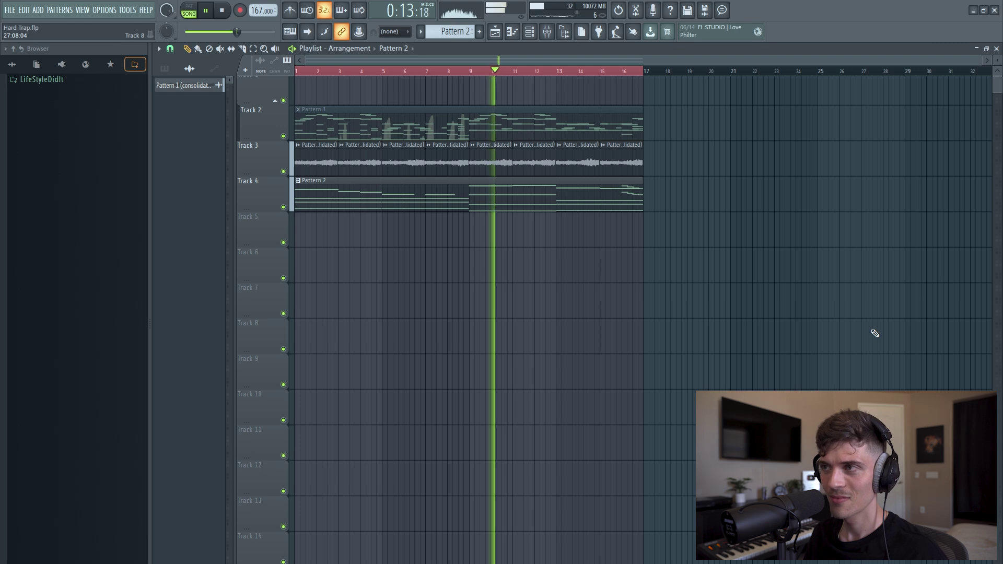
Examine the Soundiron vowel phrase, CSS Secrets violin and angelic choir loop clips on tracks 5, 7 and 9
key(F6)
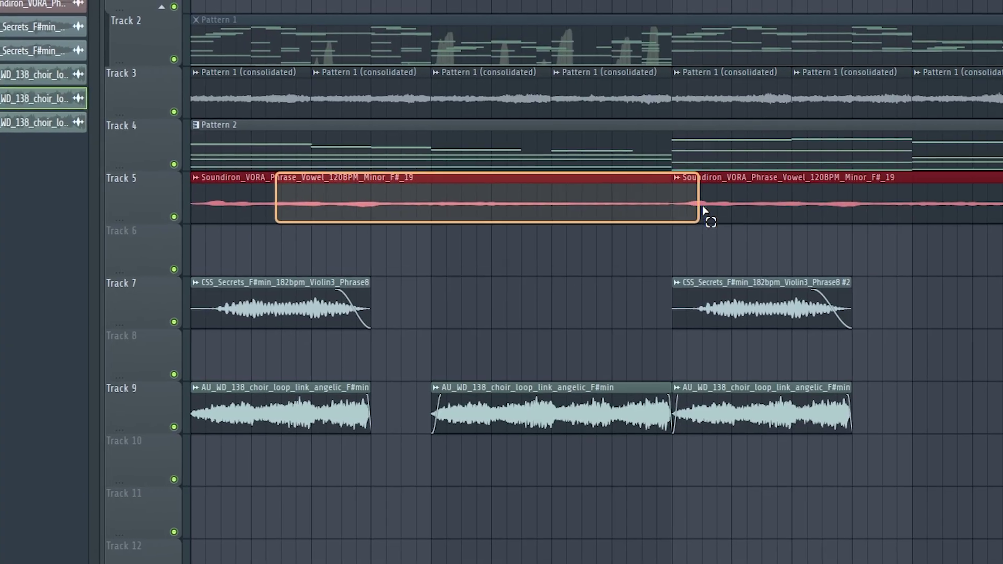
drag(320, 336, 1001, 487)
drag(257, 239, 335, 338)
click(437, 331)
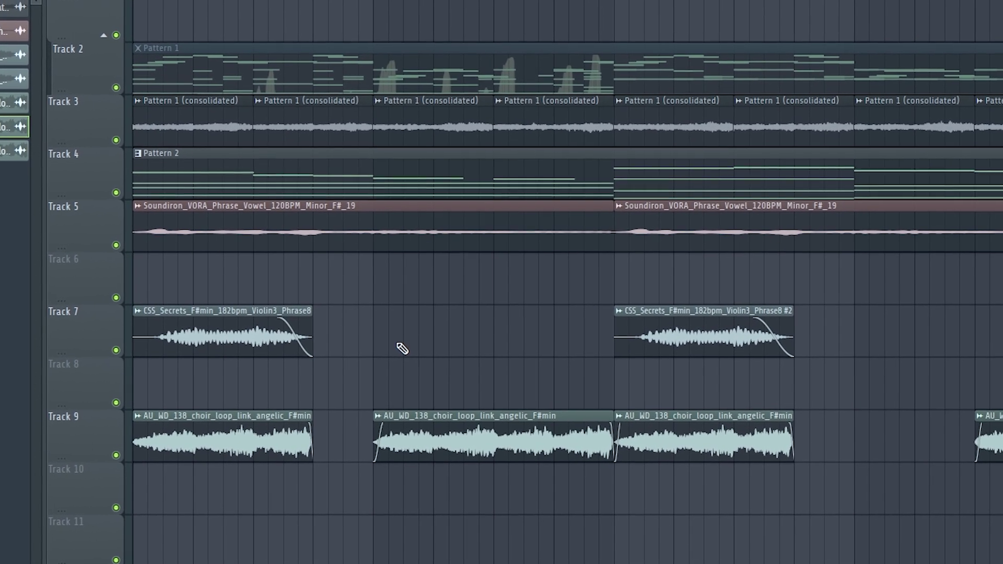
mouse_move(300, 324)
drag(558, 312, 785, 366)
click(442, 343)
drag(212, 378, 980, 562)
click(980, 561)
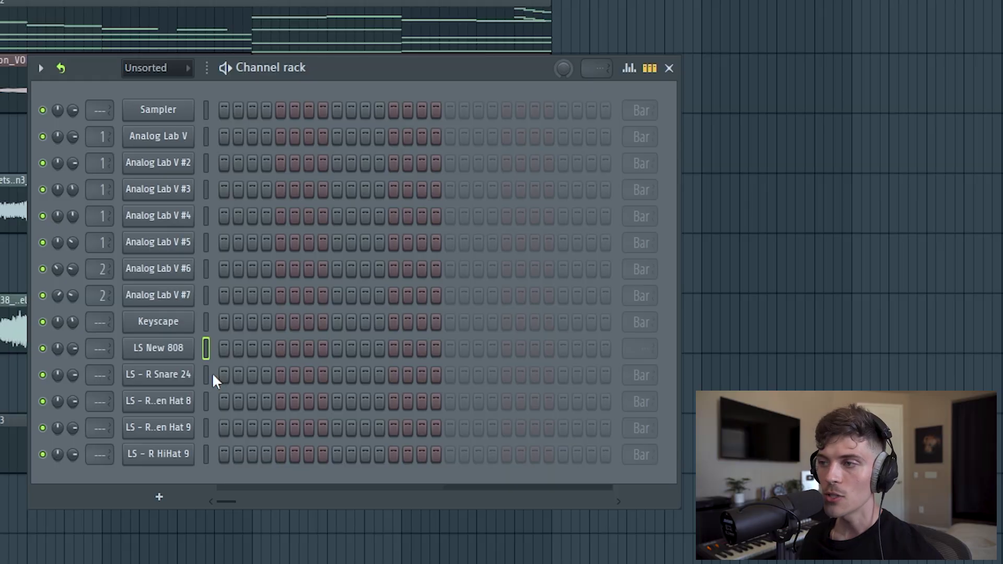
Turn off the one-bar loop of the LS - R Open Hat 8 channel in Pattern 3
drag(208, 376, 210, 436)
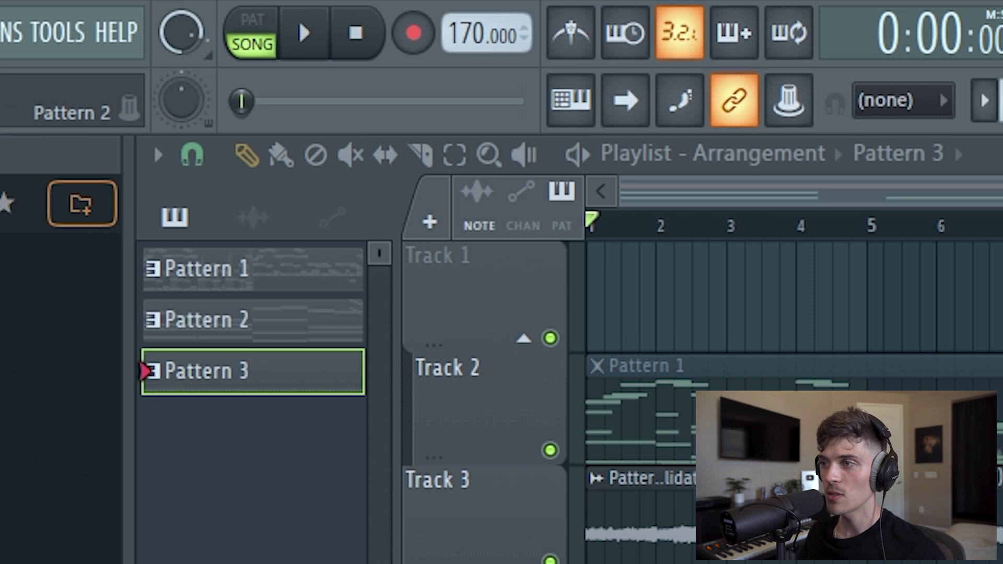
key(space)
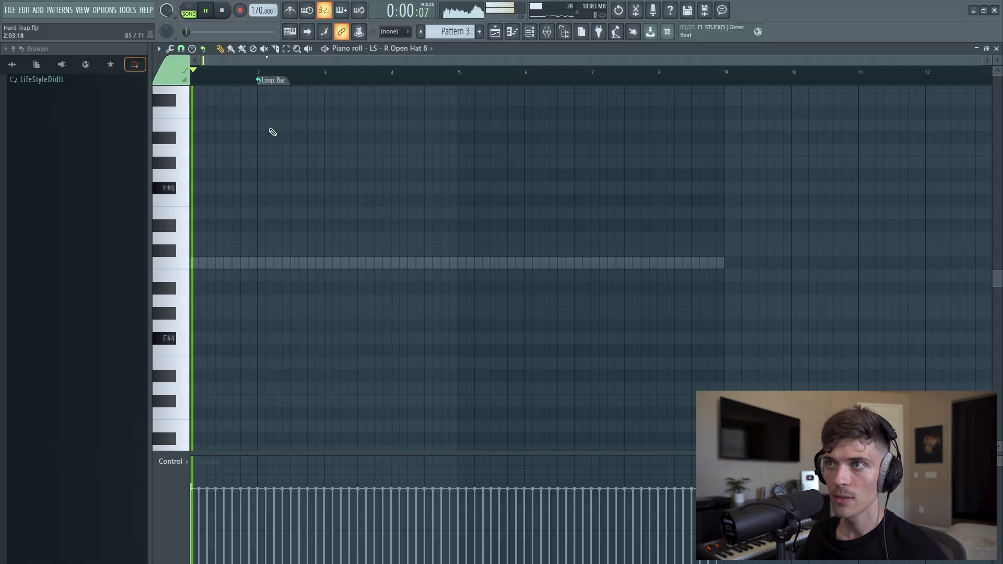
right_click(269, 78)
key(Escape)
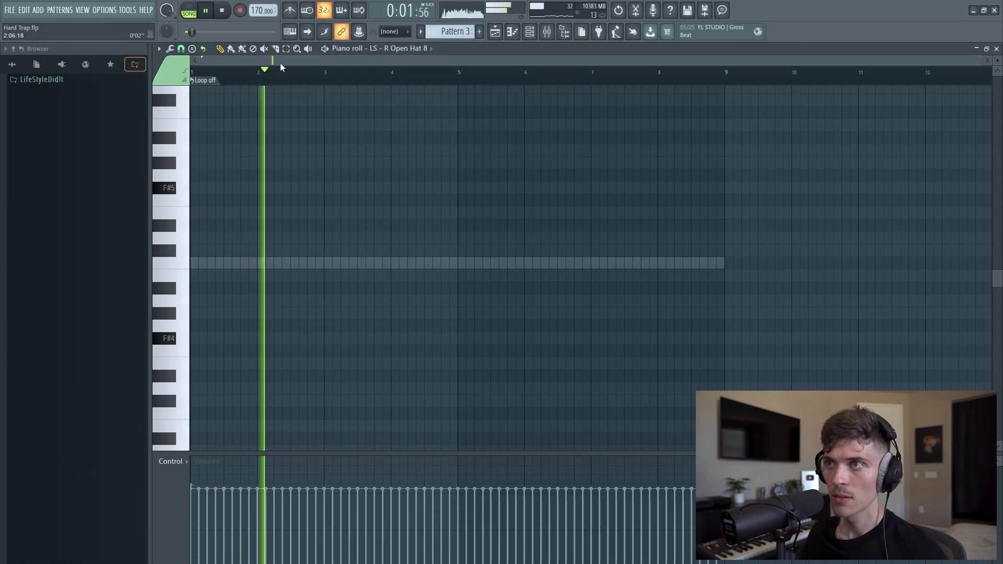
Place an eighth-note C5 hit on the last eighth of bar 2 for Open Hat 8
scroll(277, 78, up, 4)
click(274, 263)
right_click(277, 261)
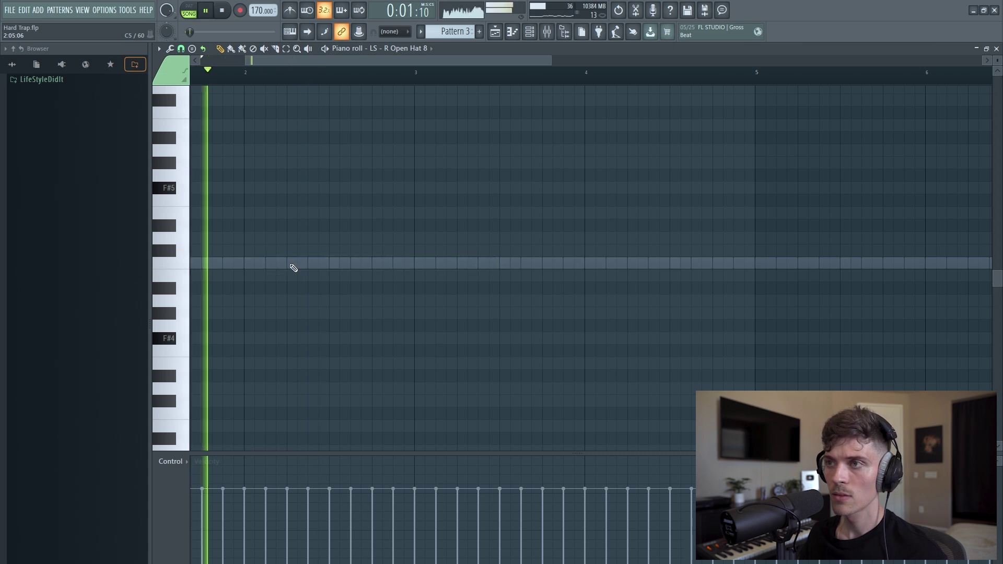
click(294, 266)
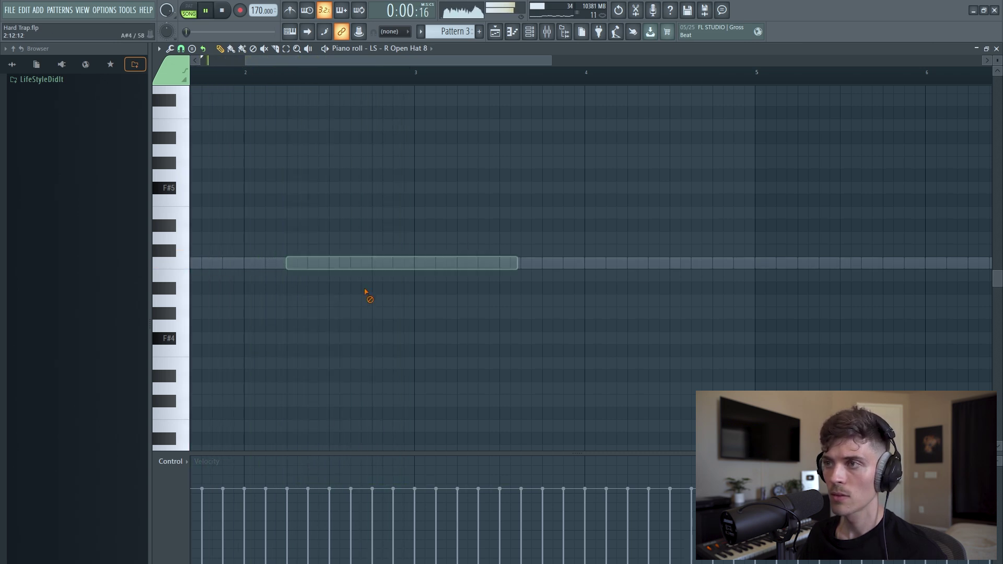
click(408, 264)
drag(620, 262, 410, 291)
key(space)
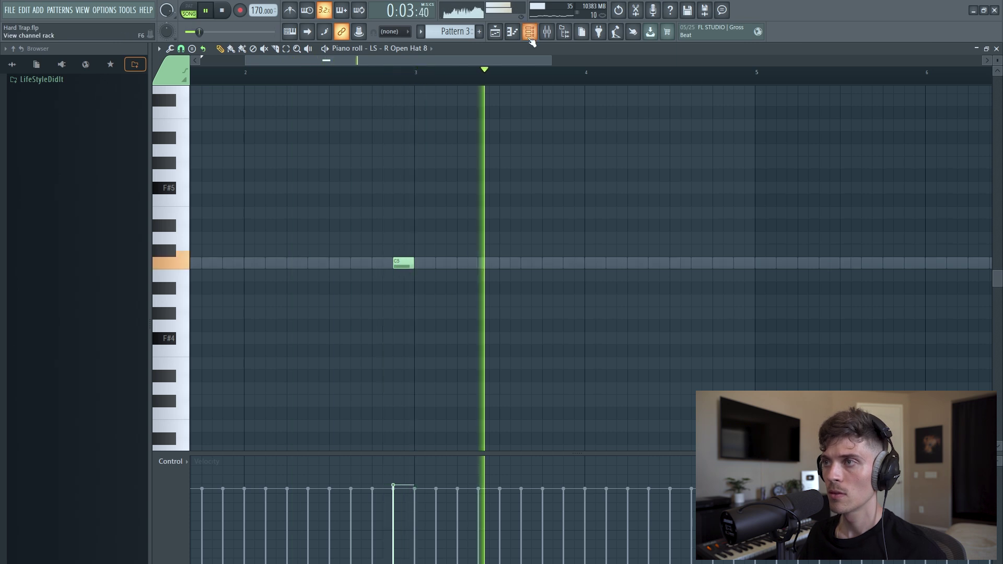
Open the LS - R Open Hat 9 notes and add a C5 hit on beat 2 of bar 4
key(F6)
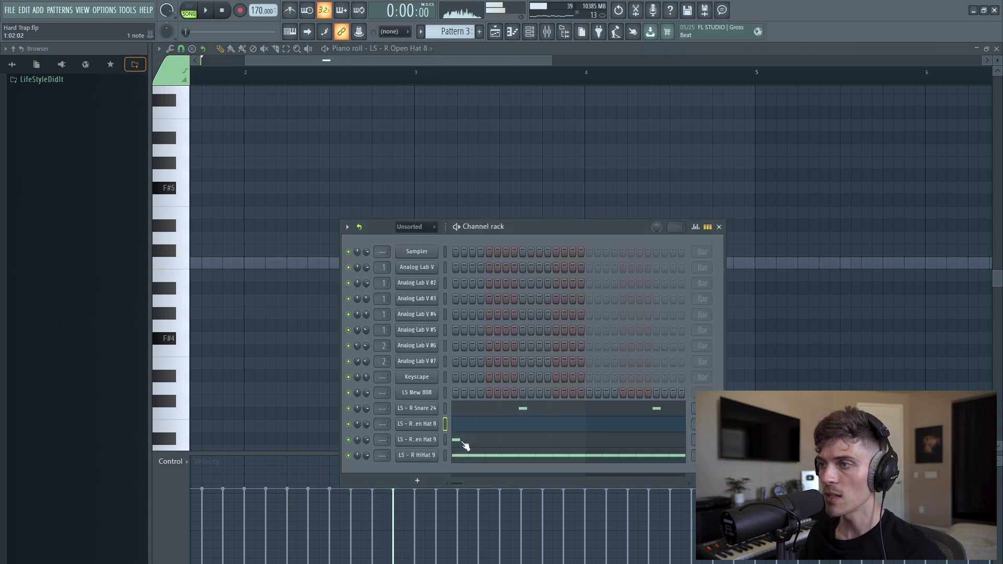
click(464, 444)
key(space)
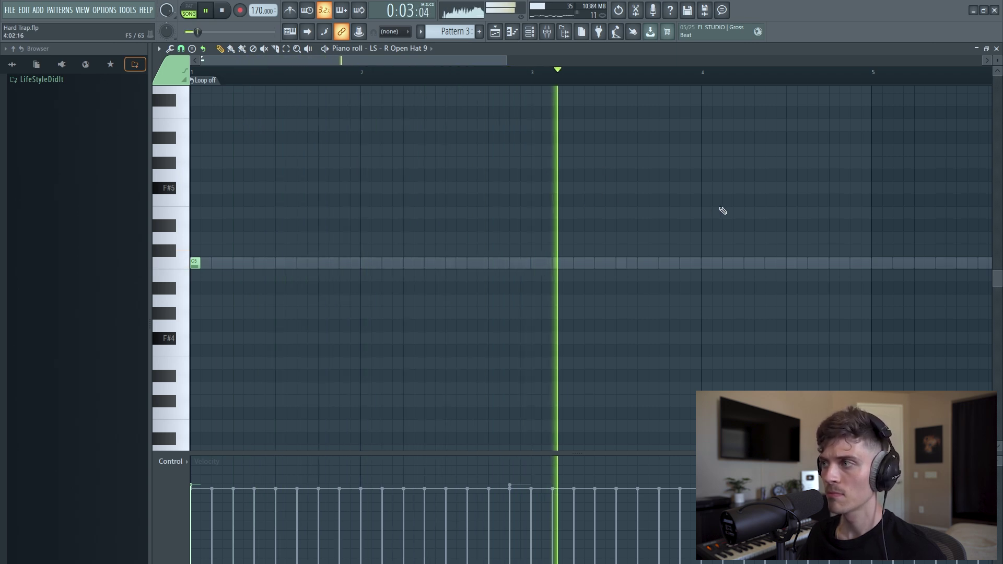
click(761, 265)
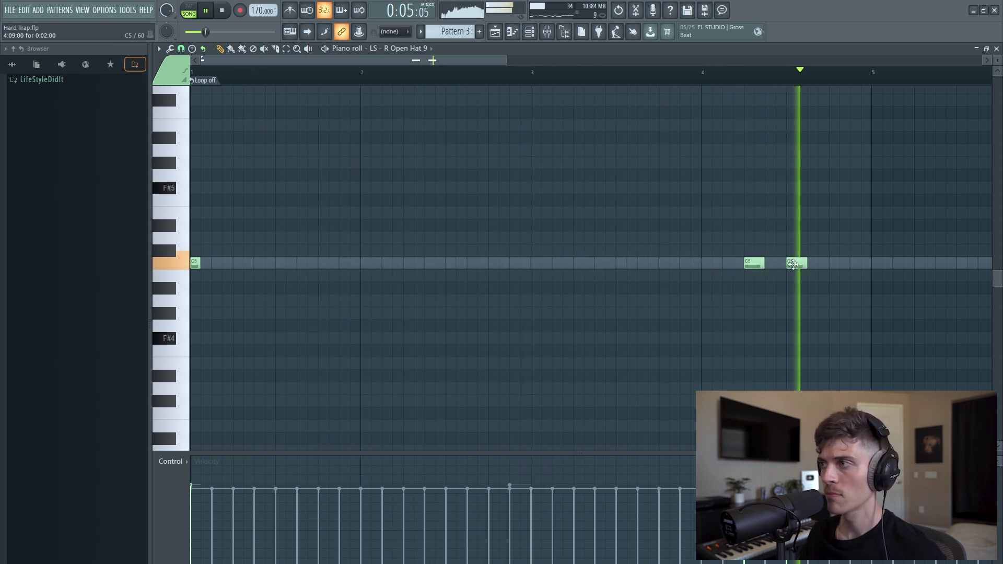
Replace the trial hit on beat 3 of bar 4 with a C5 hit an eighth note later
right_click(796, 263)
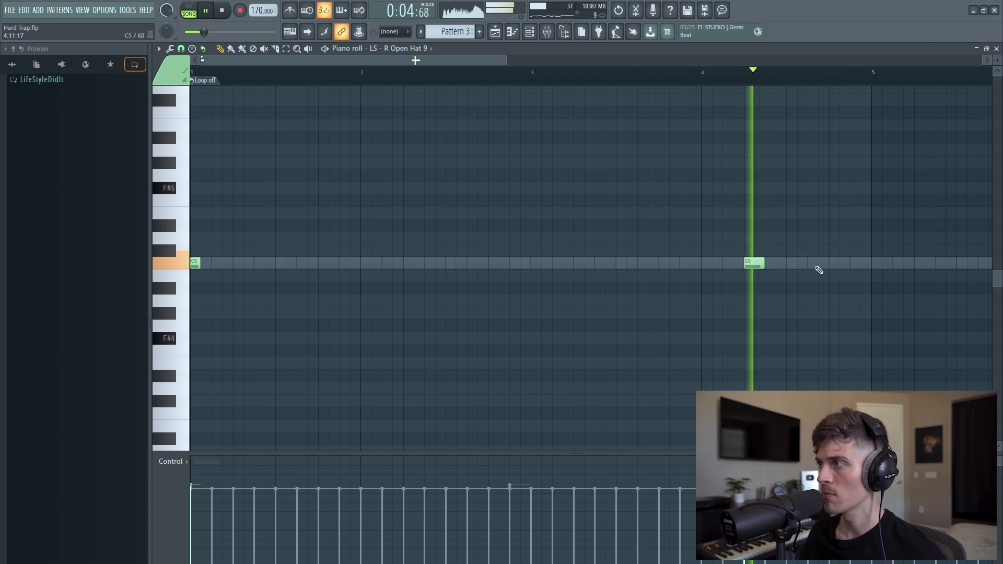
right_click(818, 263)
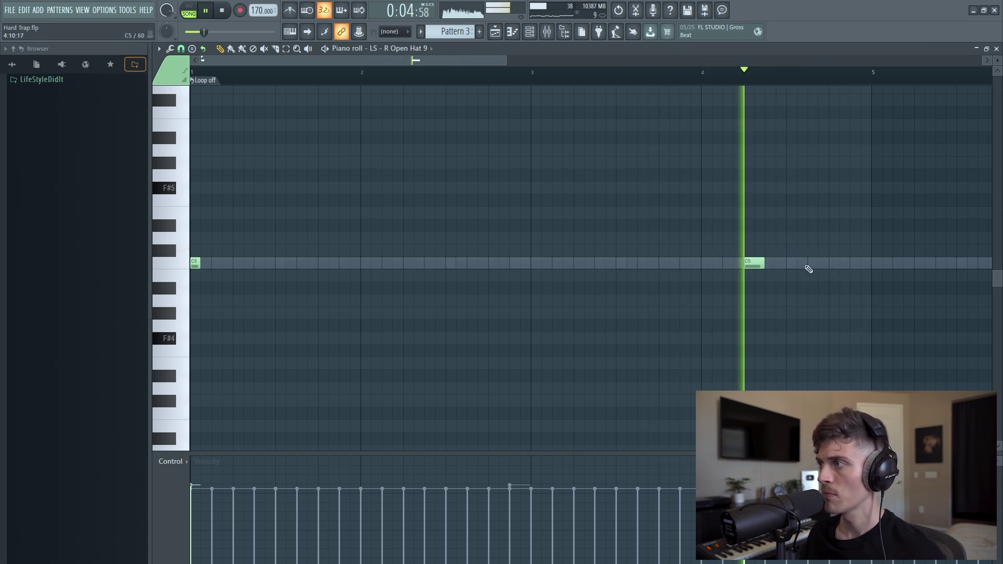
click(805, 264)
click(815, 264)
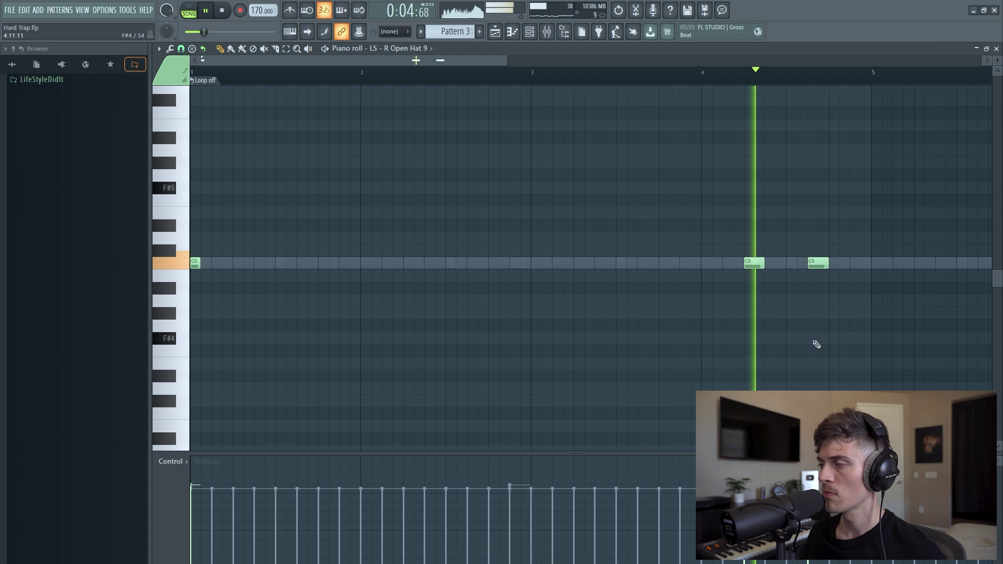
Add a C5 Open Hat 9 hit at the start of bar 5 and select the range of bars 1 to 8
scroll(600, 78, down, 3)
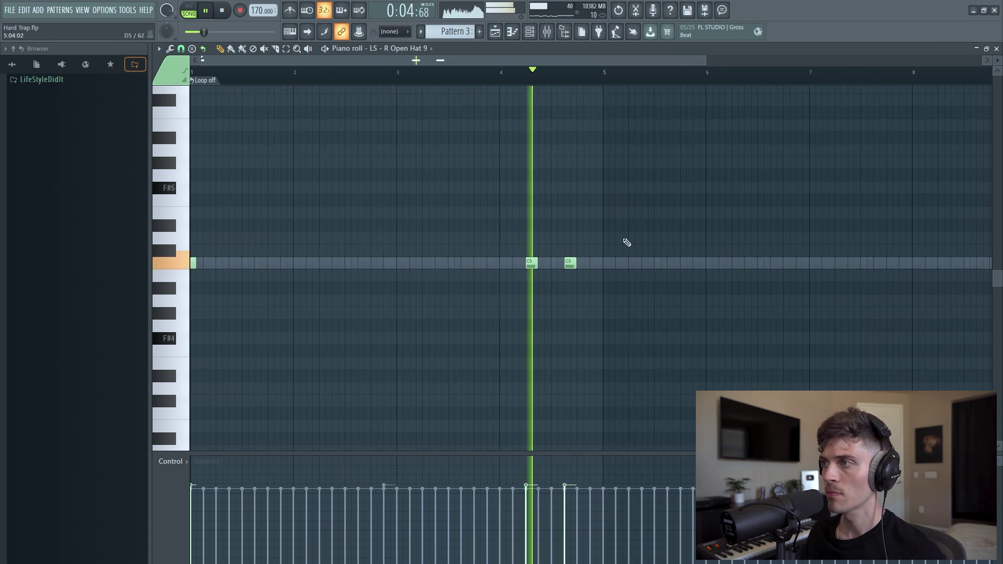
click(604, 264)
scroll(336, 83, down, 2)
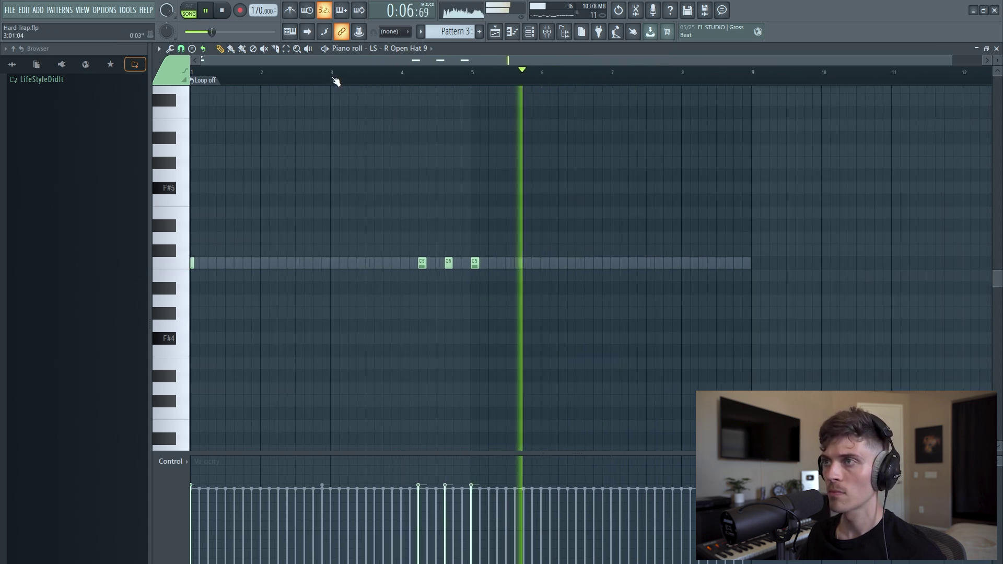
key(ctrl+a)
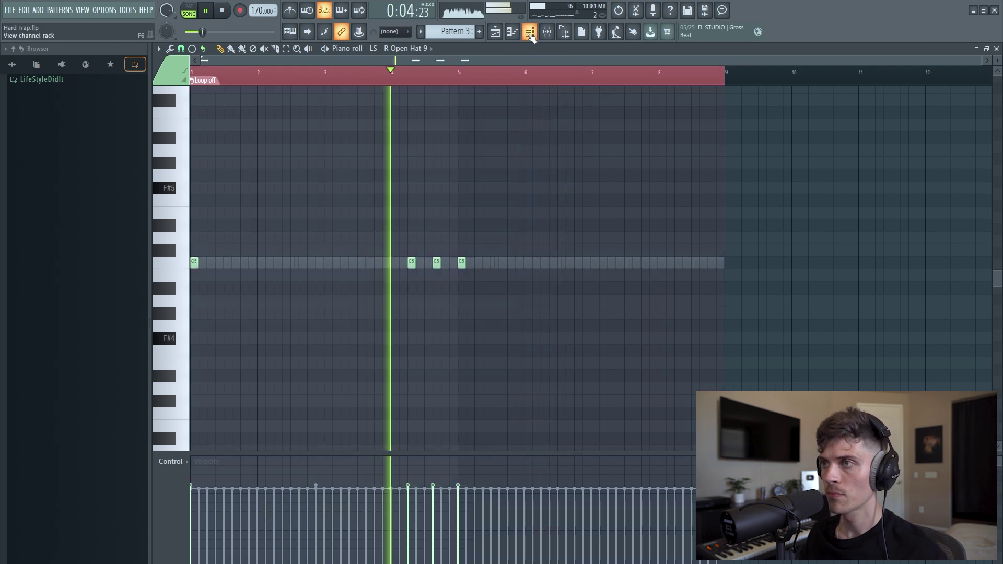
Add C5 hits for Open Hat 8 on beat 4 of bar 4 and beat 2 of bar 6
key(F6)
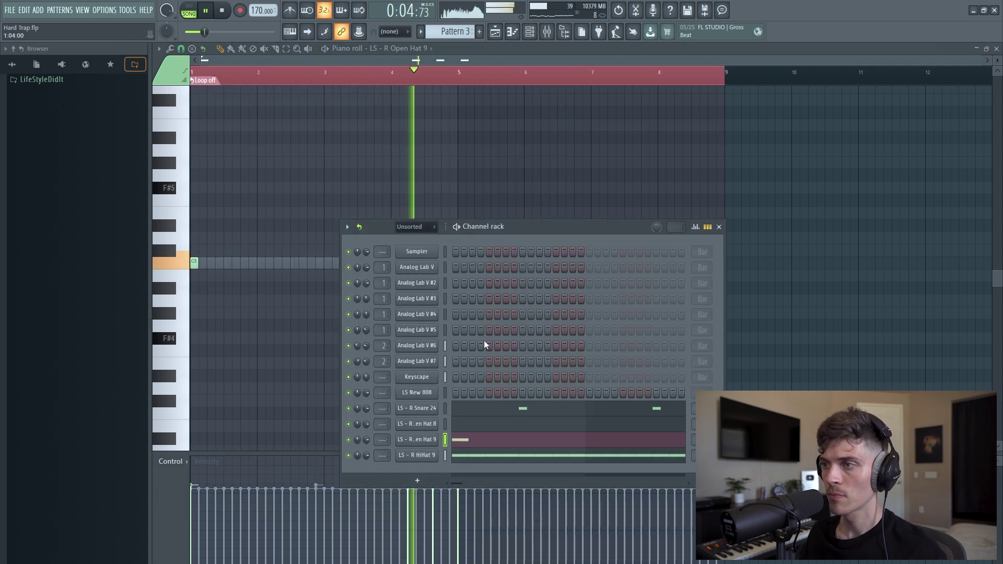
click(473, 439)
click(477, 441)
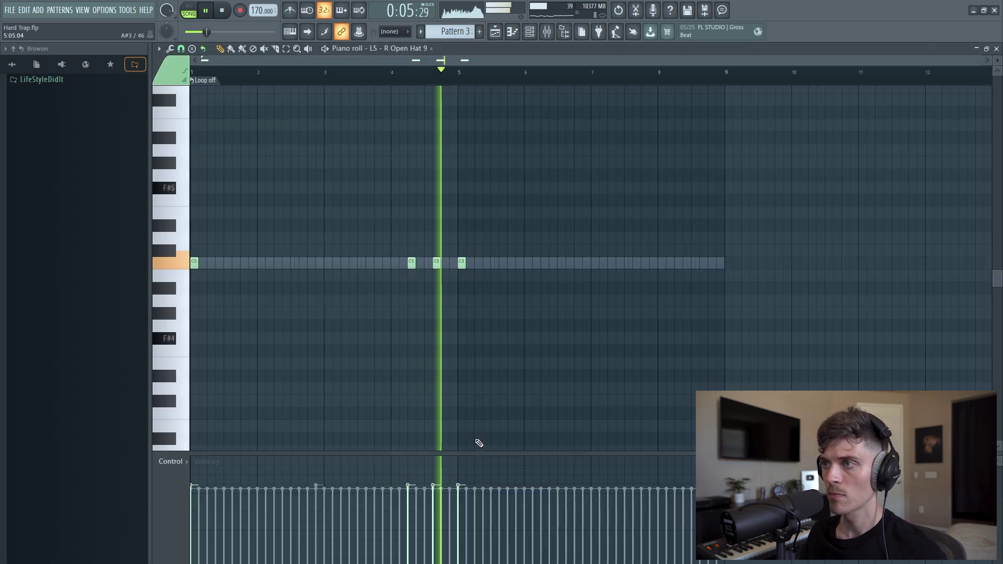
click(530, 34)
click(480, 426)
key(space)
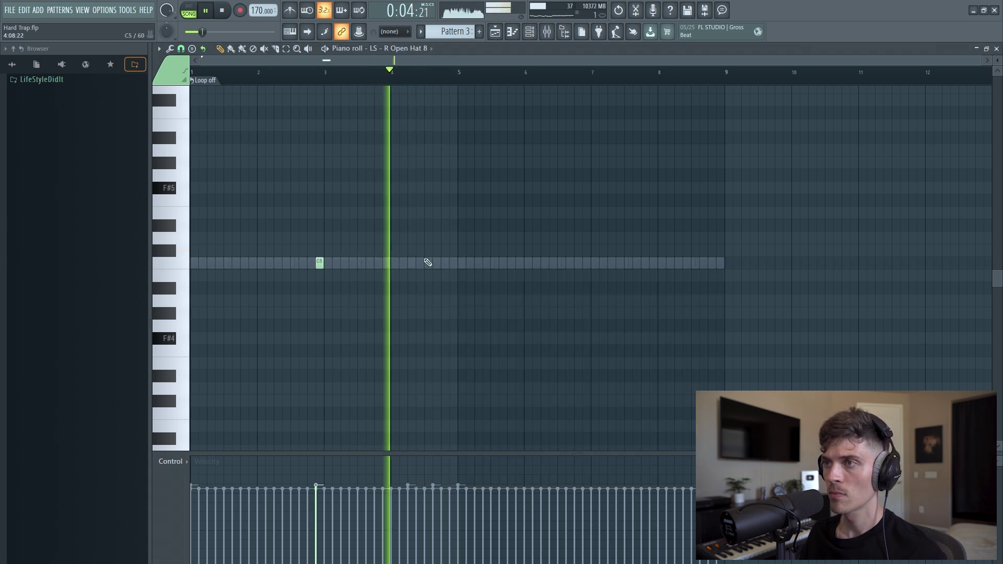
click(442, 266)
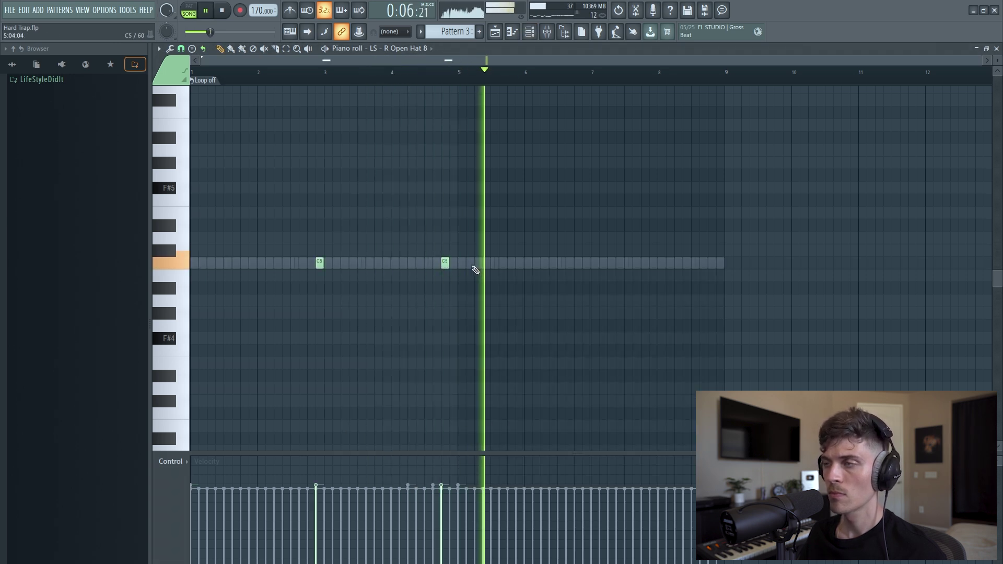
click(545, 266)
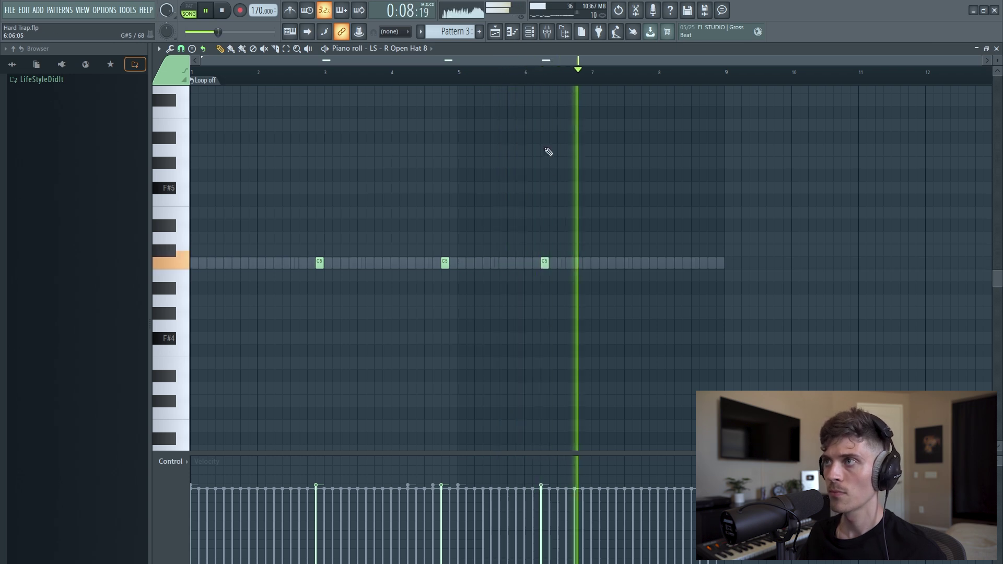
click(528, 38)
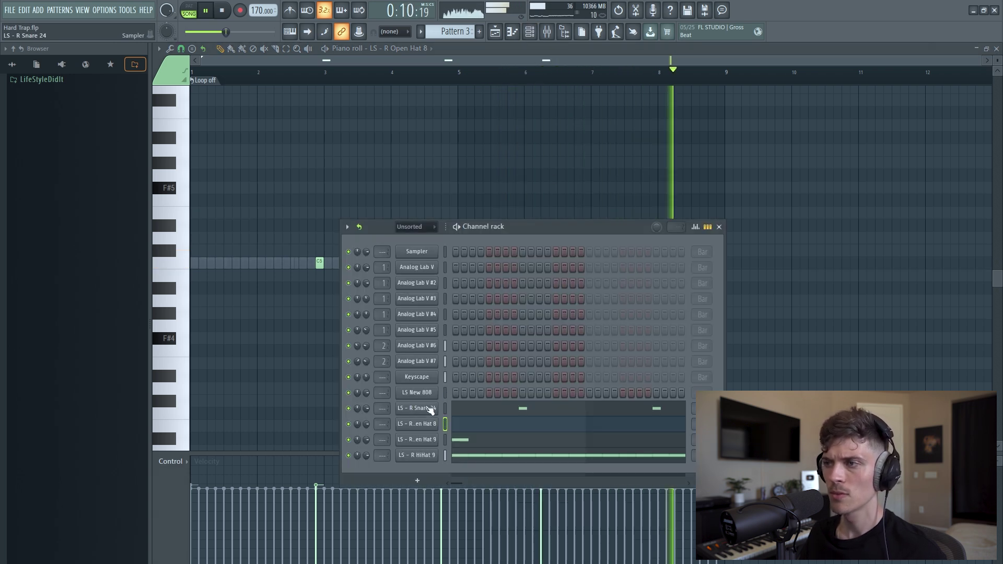
Open the LS - R Snare 24 notes and add a C5 hit an eighth note after the start of bar 4
click(481, 408)
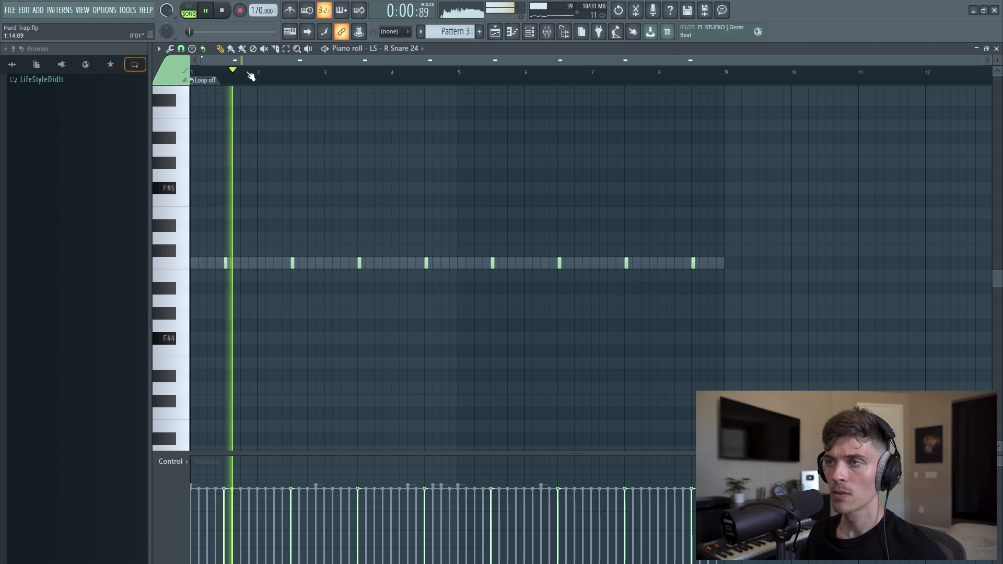
scroll(381, 123, up, 3)
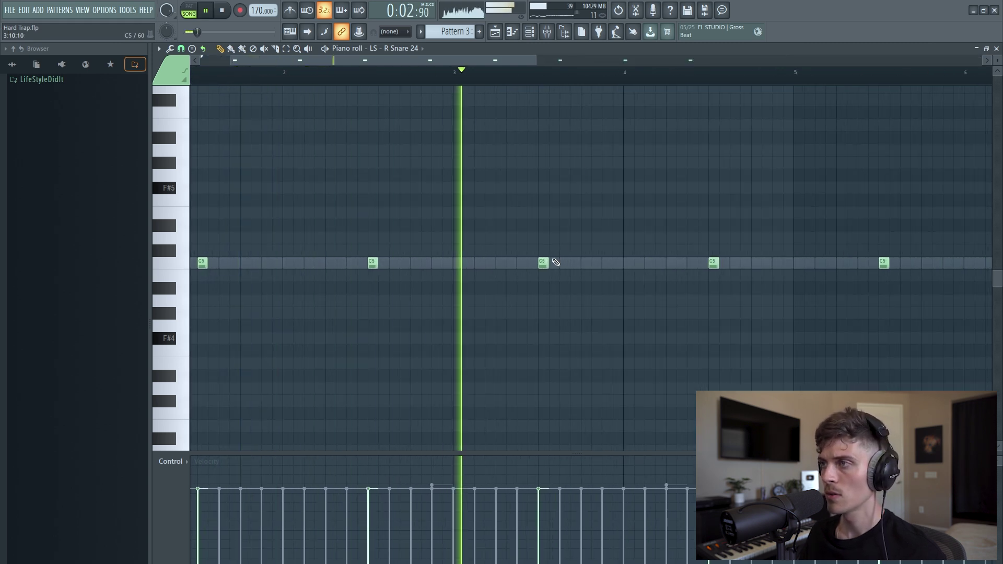
click(648, 264)
click(714, 265)
right_click(652, 267)
click(651, 266)
scroll(544, 73, down, 4)
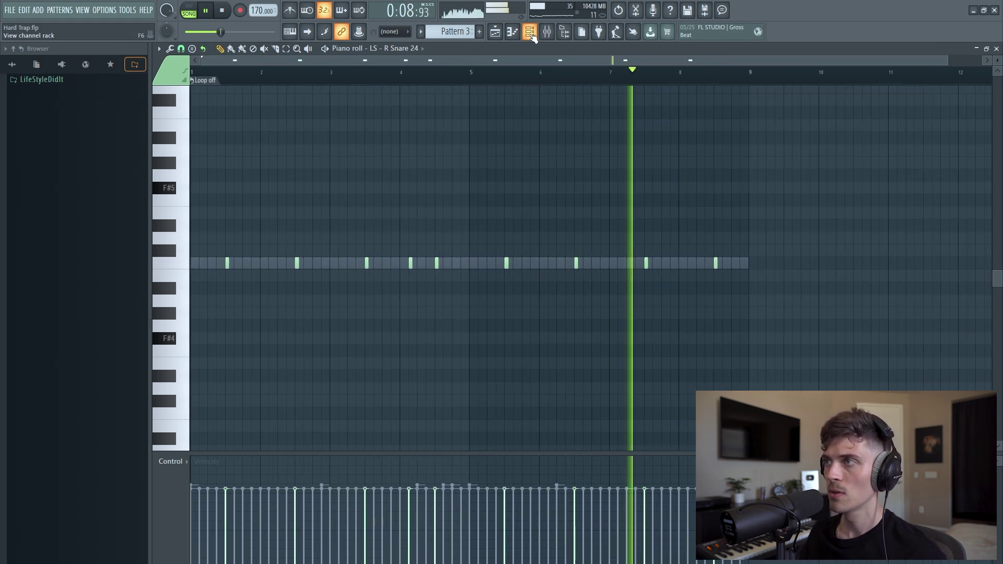
click(732, 288)
scroll(731, 287, up, 6)
right_click(760, 288)
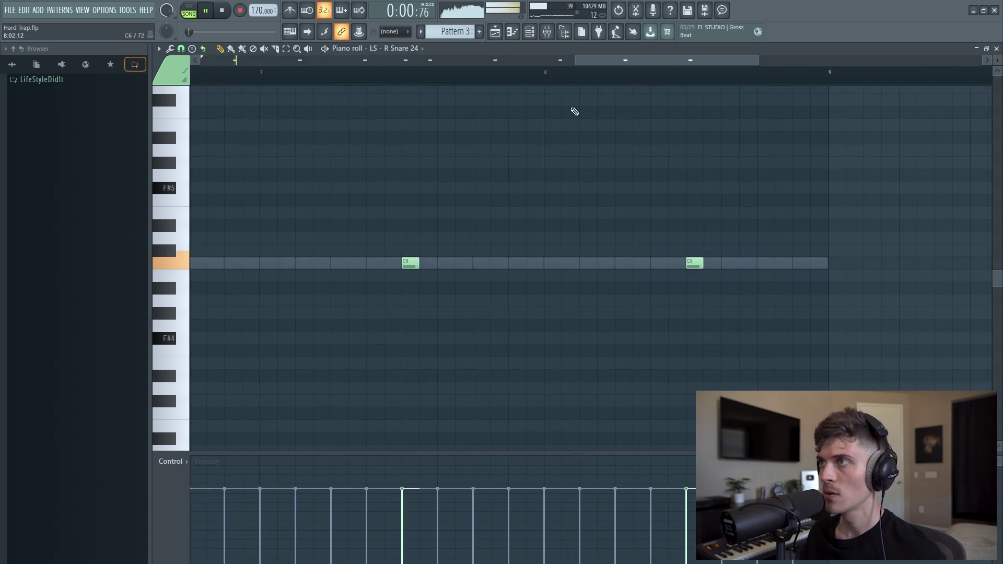
Select the LS New 808 channel, create a new pattern for it and turn on recording
click(529, 32)
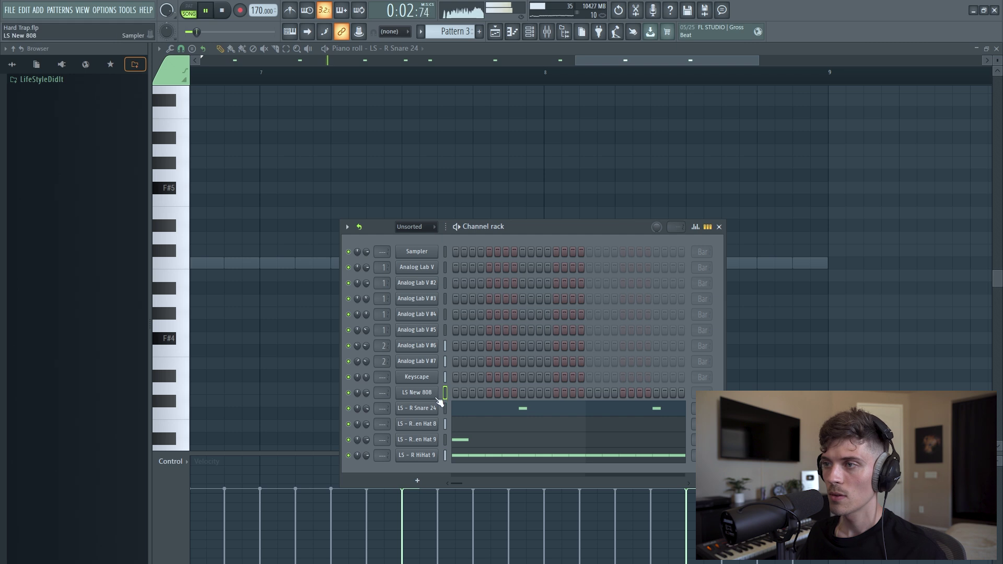
key(F5)
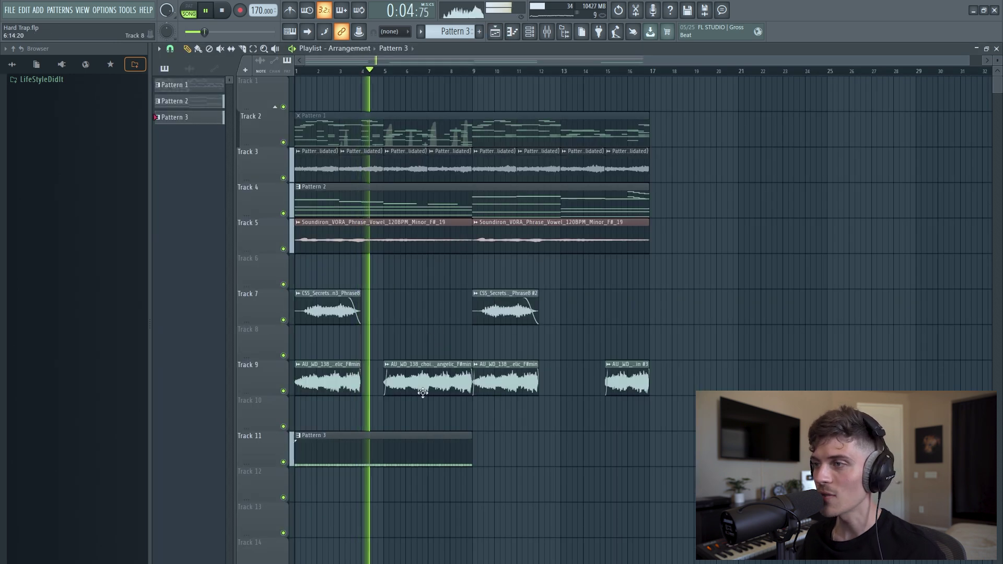
key(F4)
click(239, 10)
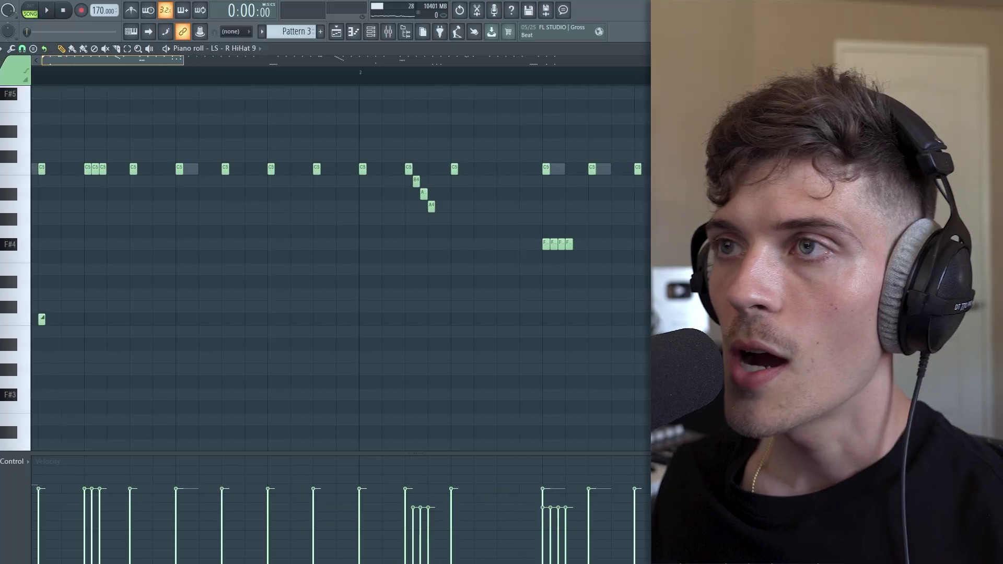
Set the hi-hat piano roll's snap to 1/3 step and examine the hi-hat rolls in bars 1 and 2
click(22, 49)
click(41, 129)
drag(118, 151, 165, 253)
drag(439, 140, 491, 295)
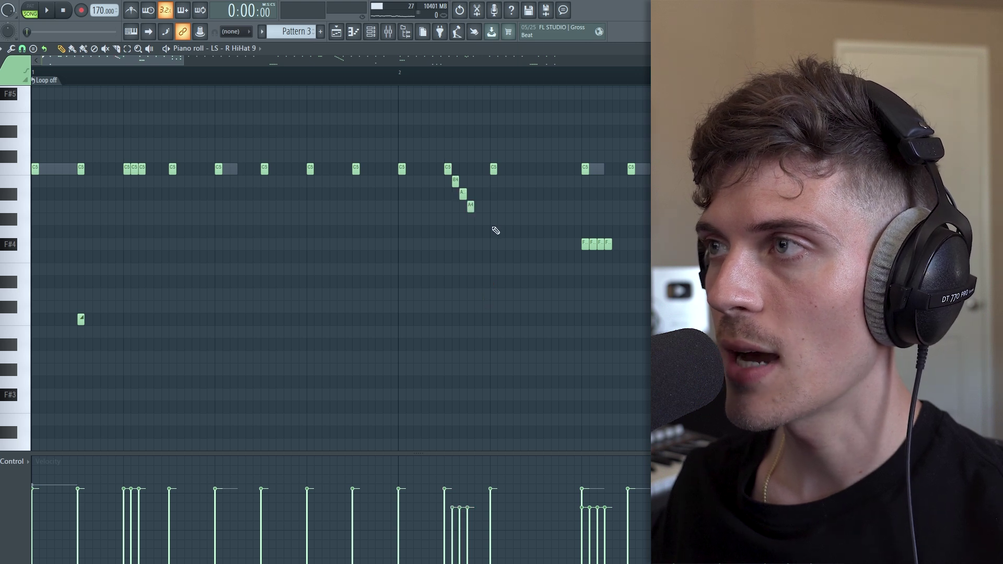
click(538, 194)
drag(501, 140, 579, 218)
click(21, 48)
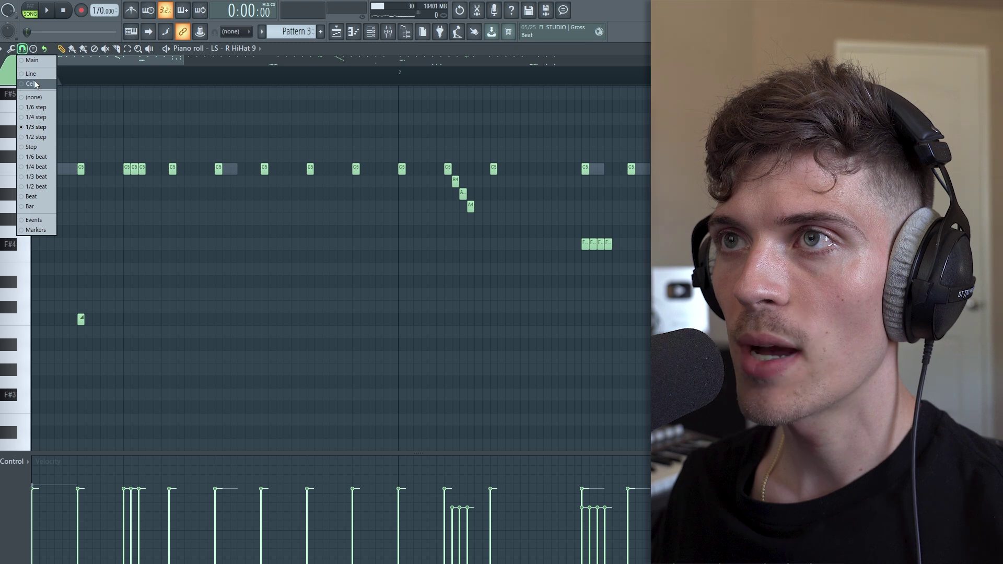
key(Escape)
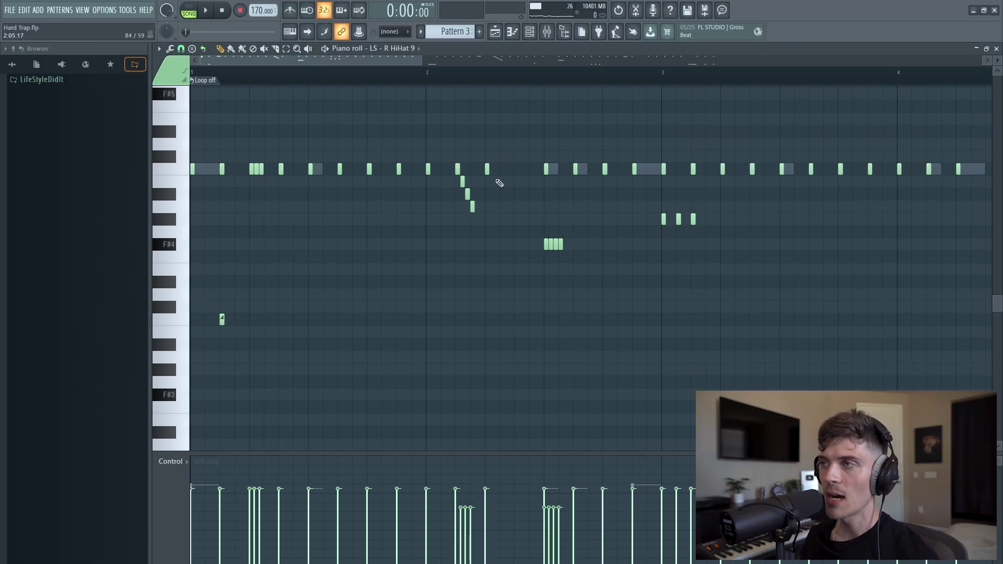
Examine the four F#4 roll hits in bar 2 of the hi-hat against the 1/3 step snap
scroll(547, 77, up, 3)
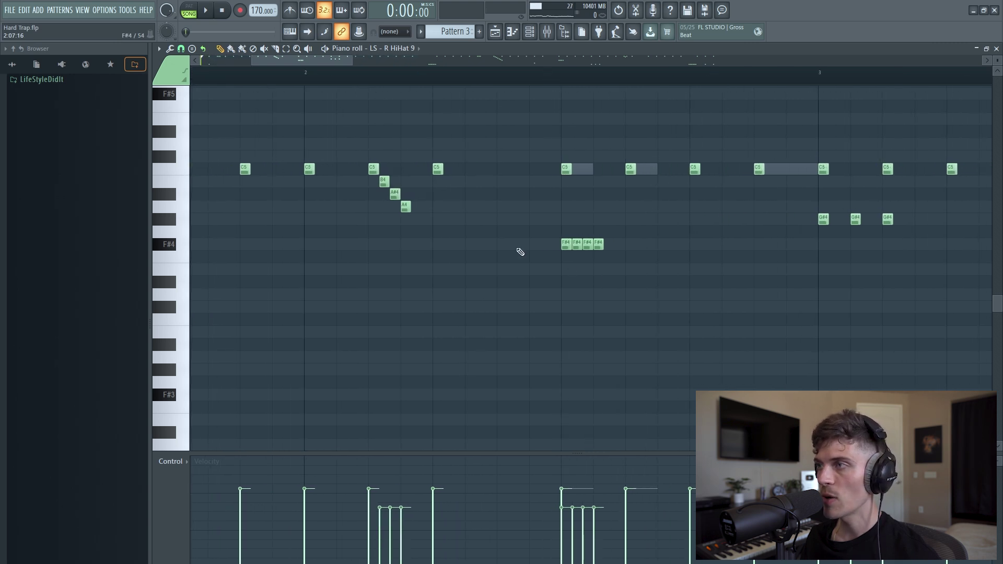
drag(531, 258, 609, 230)
click(182, 48)
click(197, 128)
key(ctrl+d)
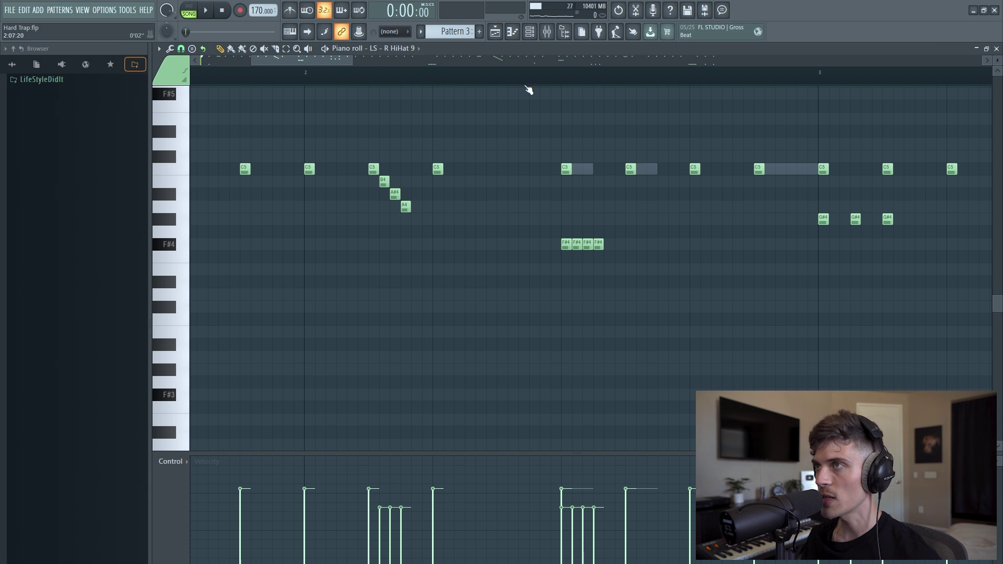
Select the three G#4 hi-hat hits at the start of bar 3 to inspect their spacing
drag(352, 62, 381, 72)
drag(504, 206, 609, 223)
key(ctrl+d)
drag(497, 189, 747, 265)
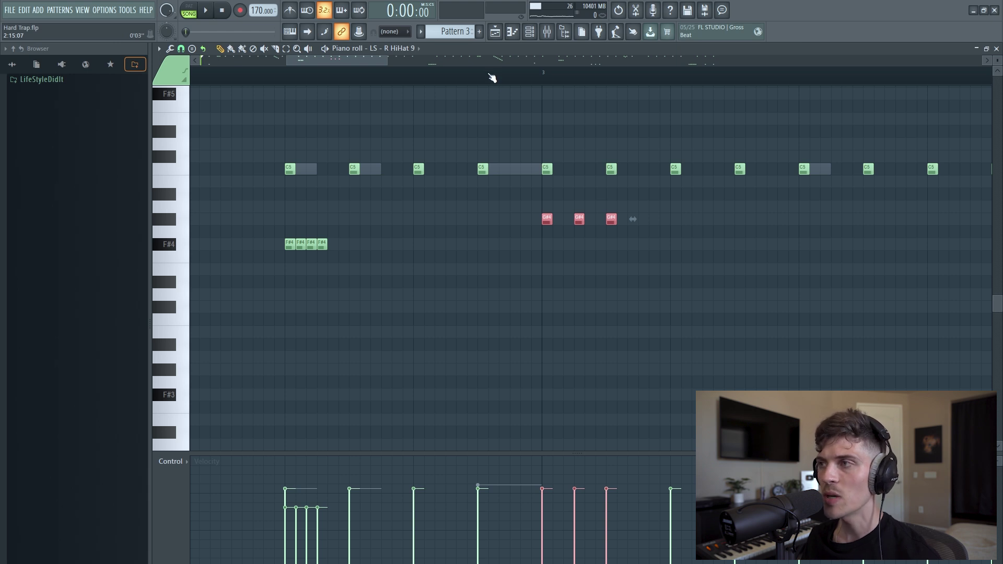
Play back the song while viewing the whole eight-bar LS - R HiHat 9 pattern
scroll(491, 77, down, 5)
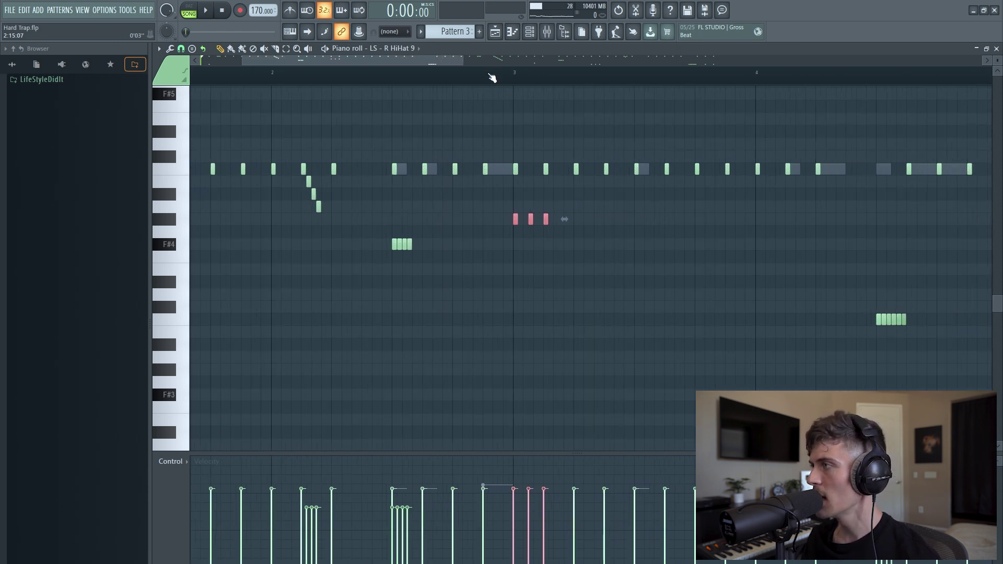
scroll(492, 77, down, 4)
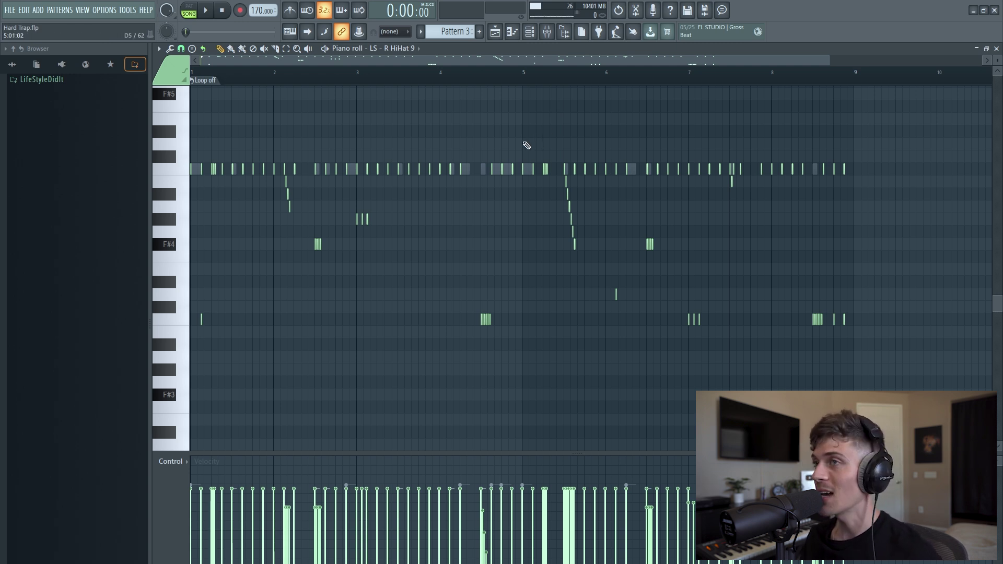
key(space)
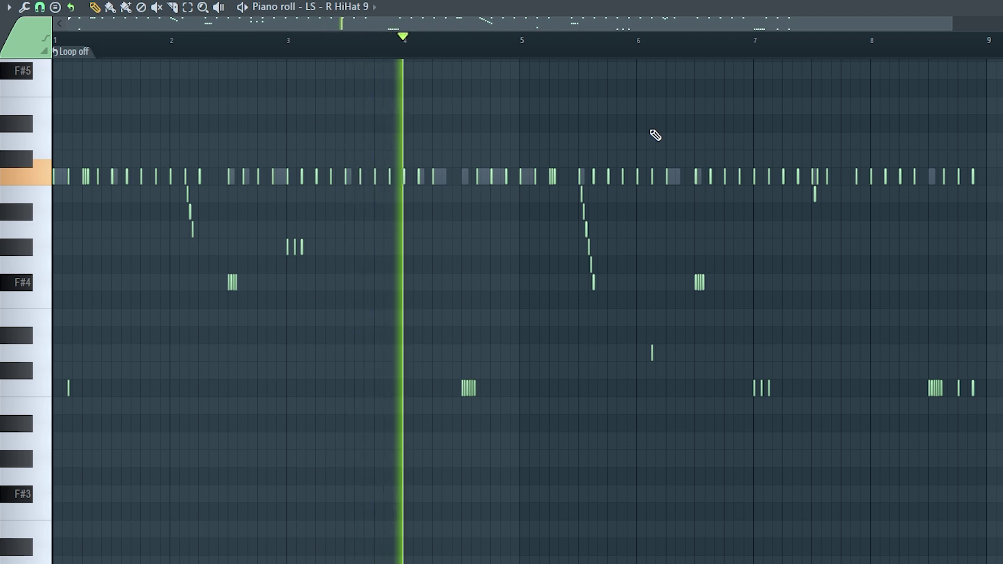
key(space)
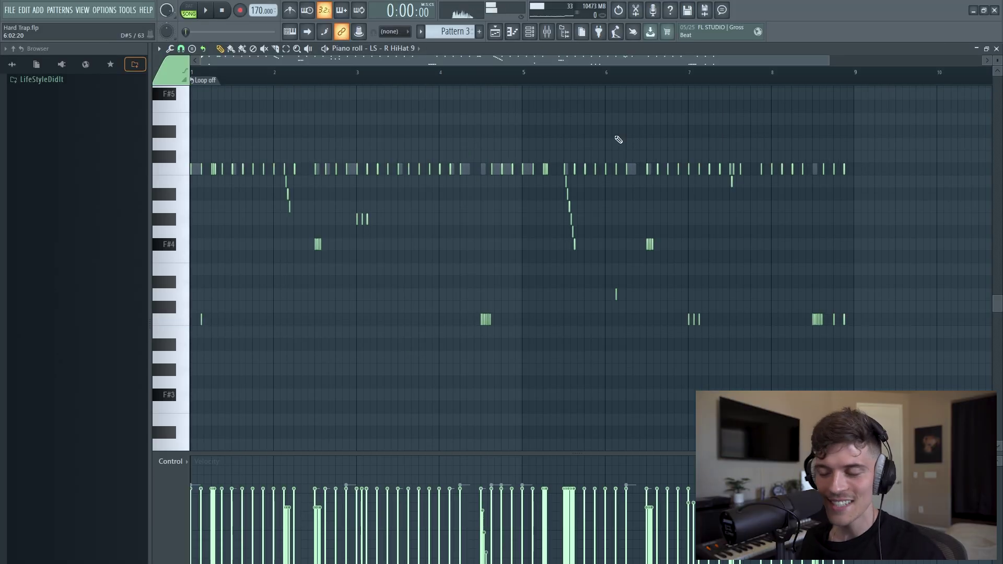
Return to an uncluttered playlist, reduce the height of its tracks and save the project
click(997, 48)
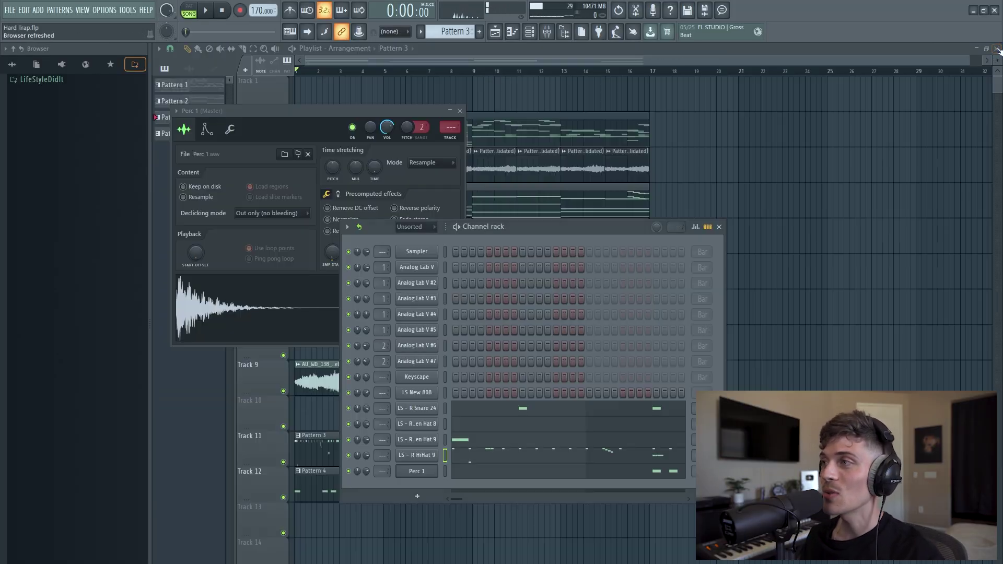
click(705, 186)
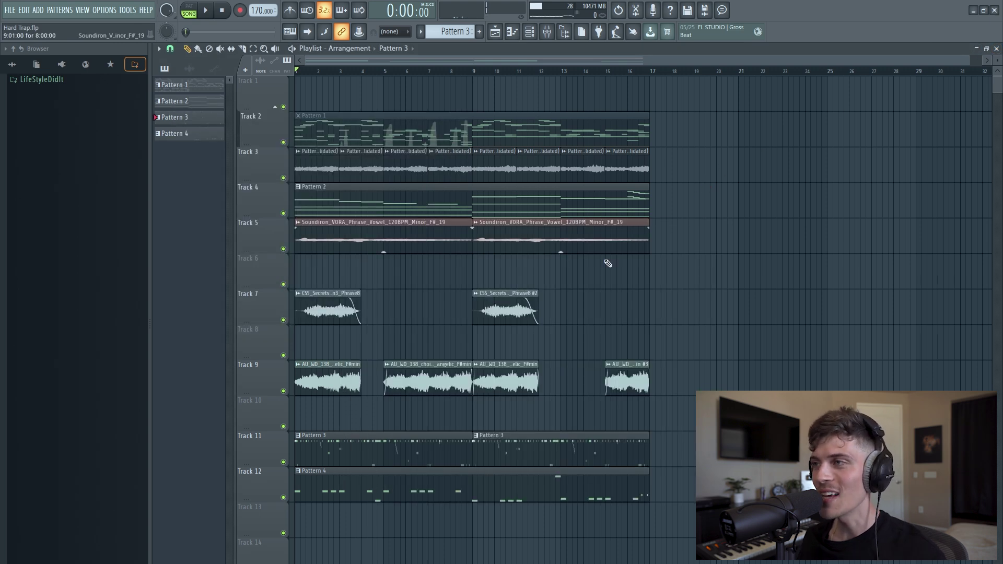
drag(997, 58, 997, 61)
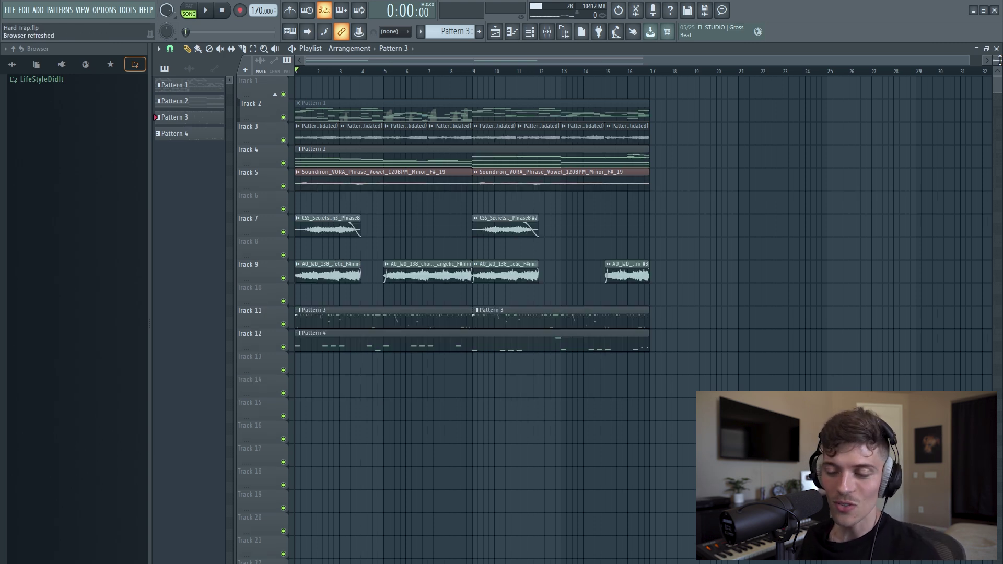
key(ctrl+s)
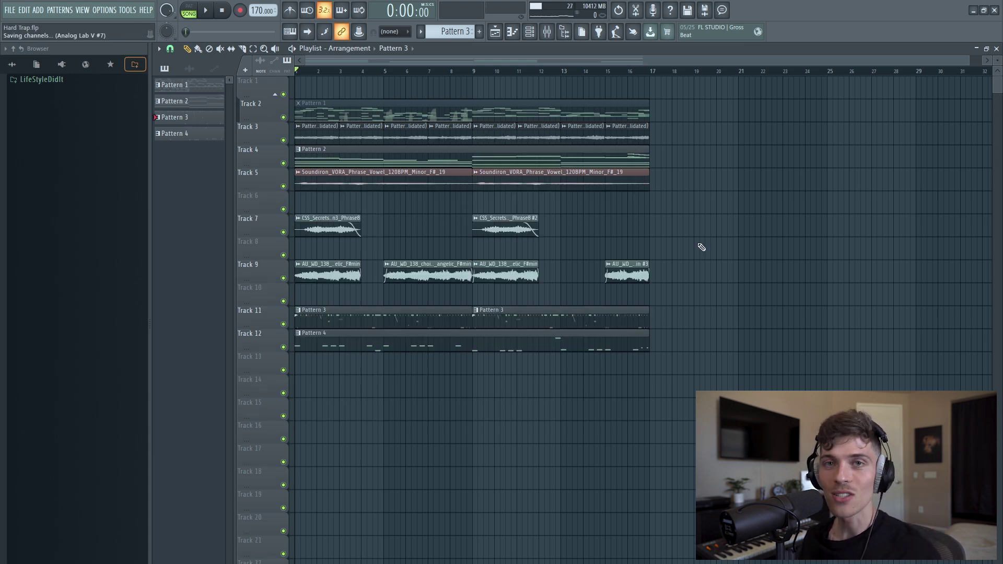